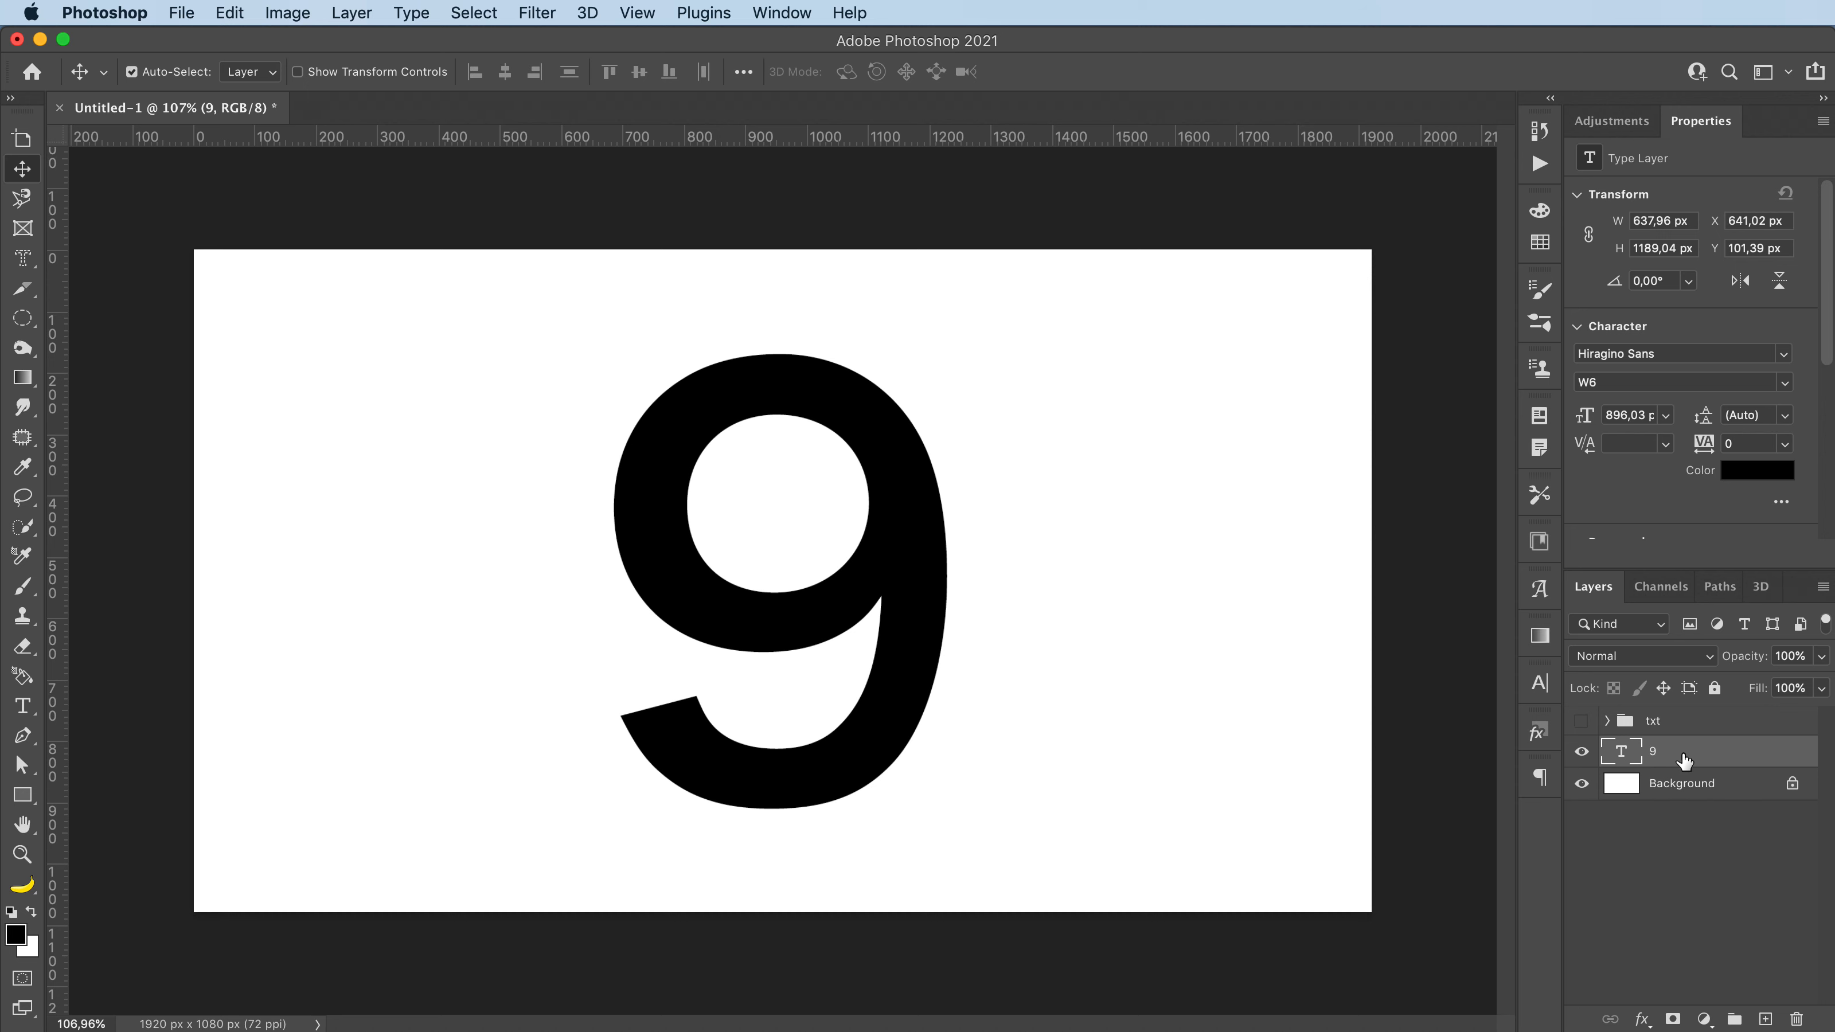
Step: Rasterize the 9 type layer and draw a circular selection about 510 px in diameter over the numeral's lower-left part
right_click(1674, 755)
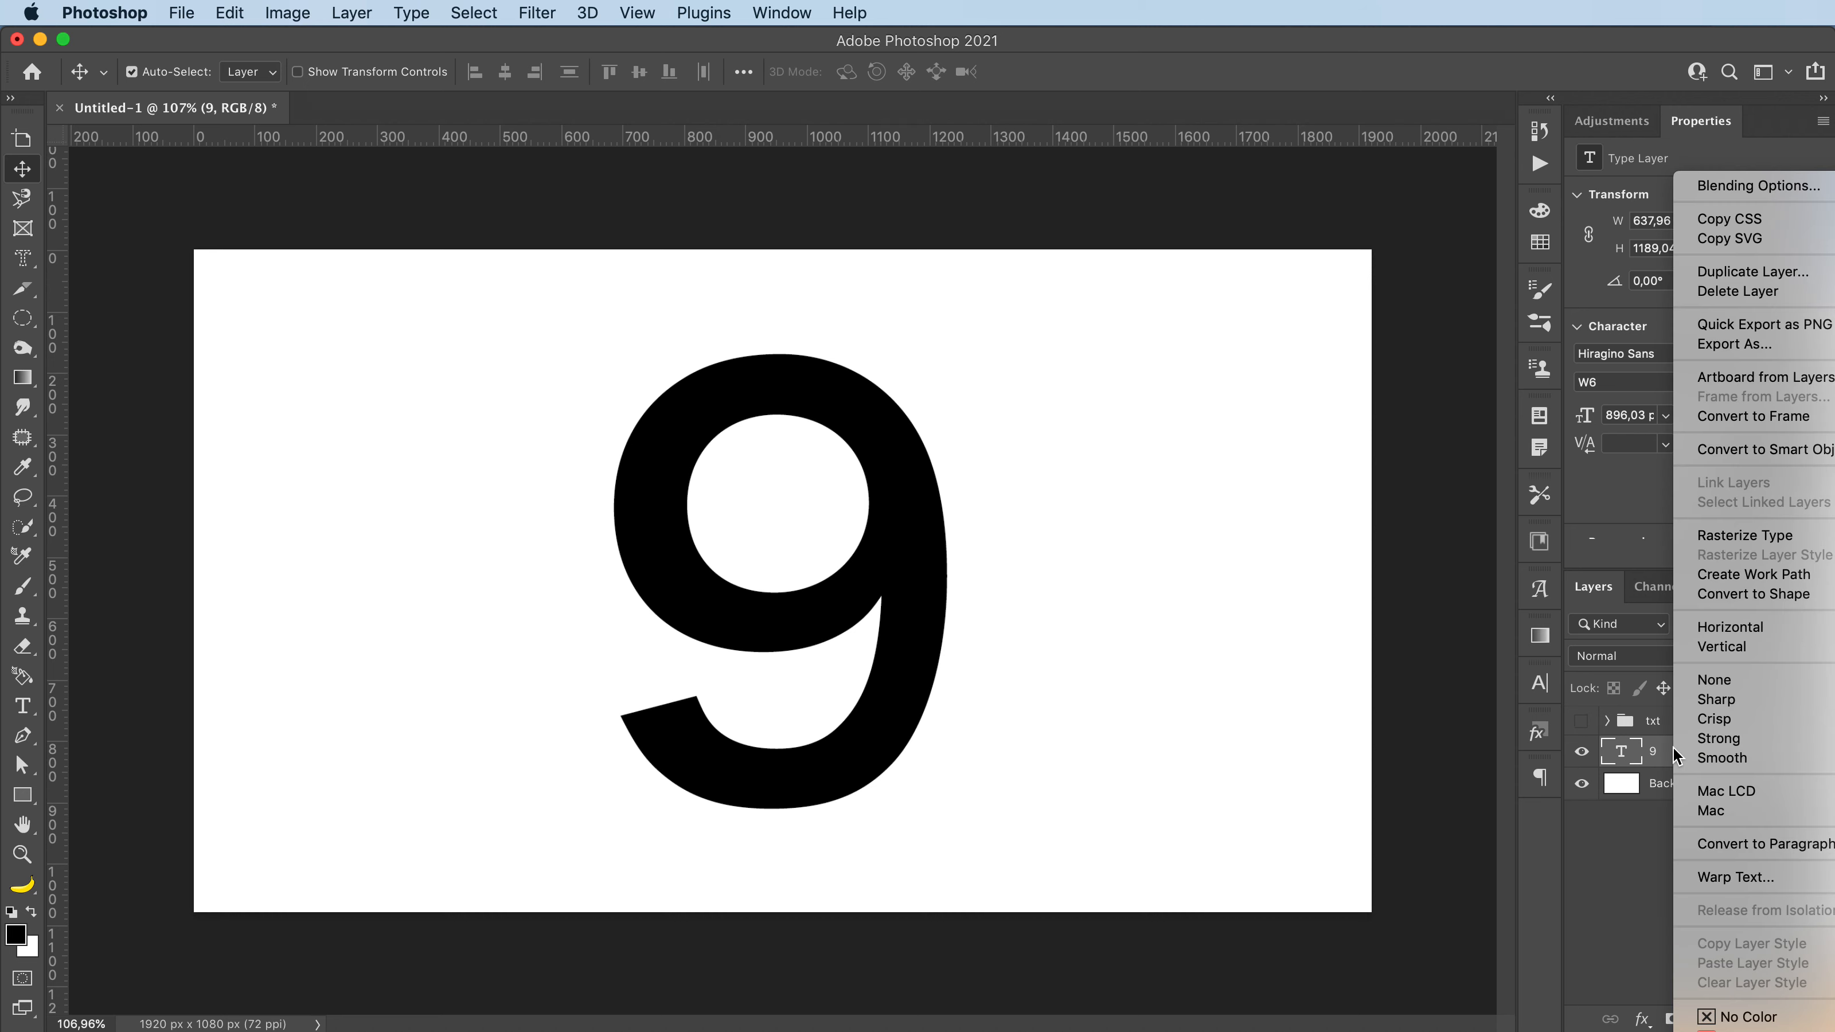
click(1715, 536)
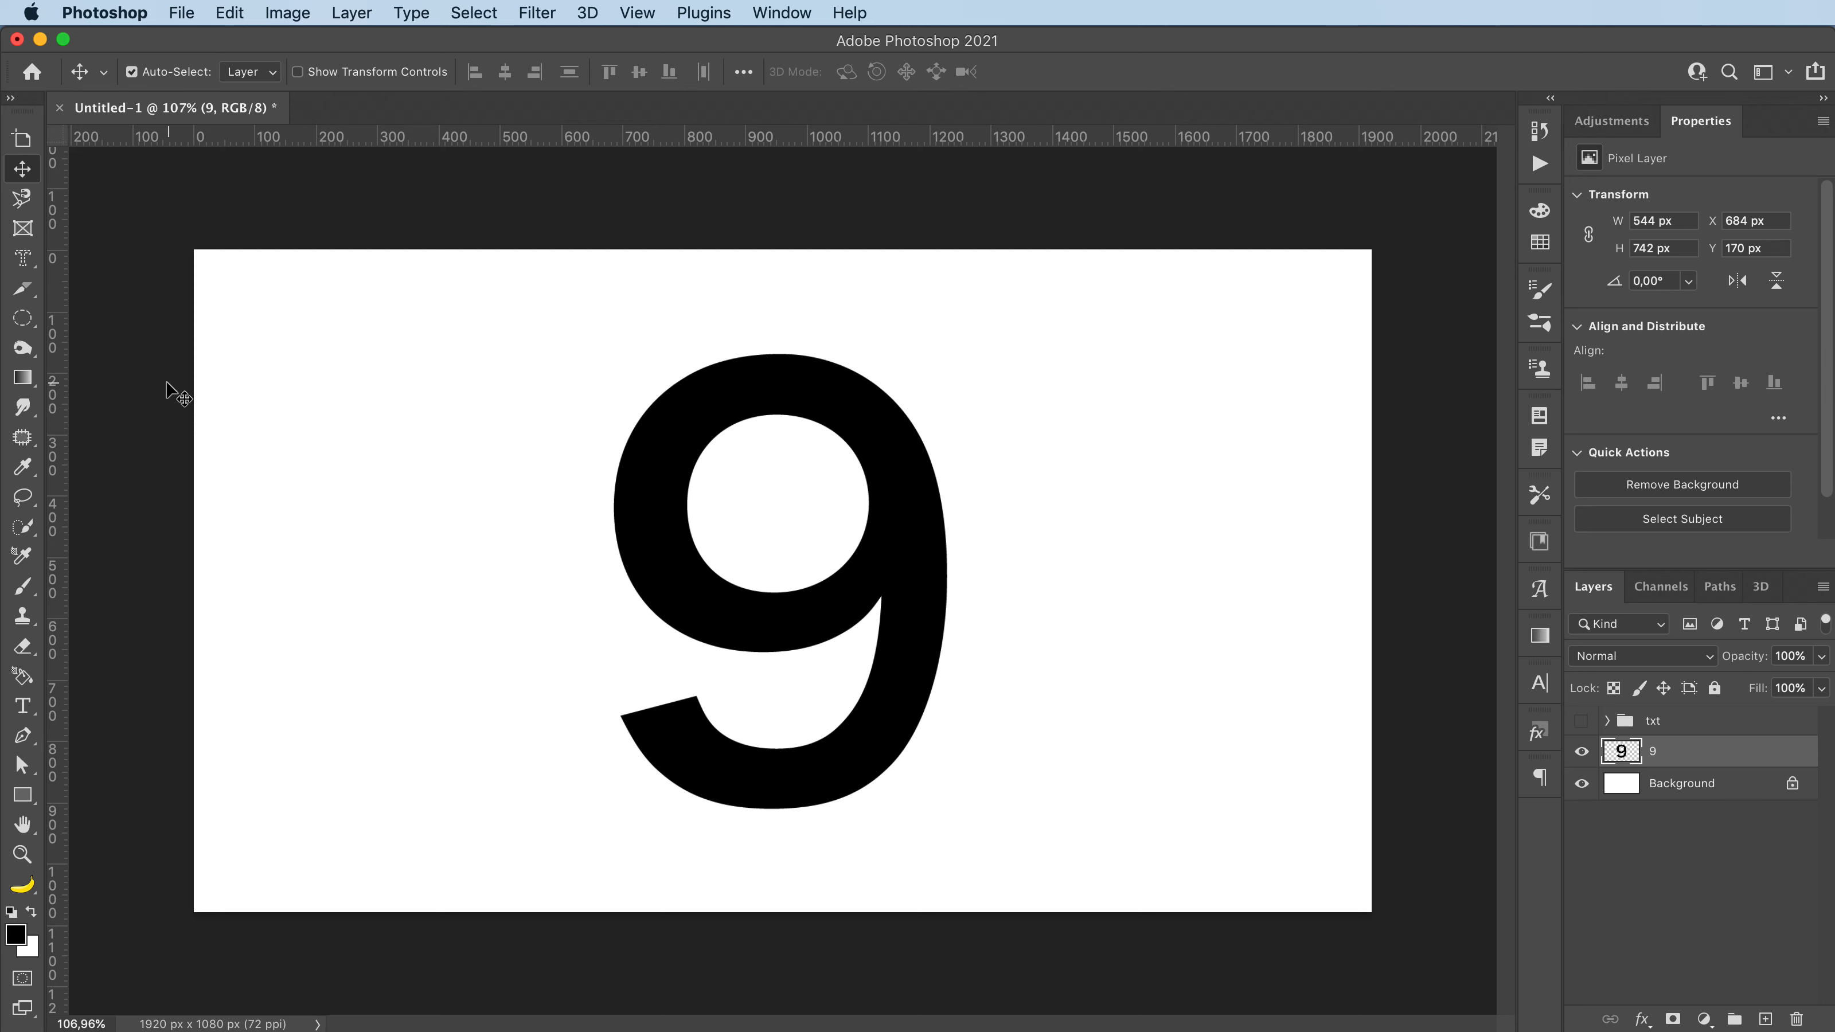
click(24, 327)
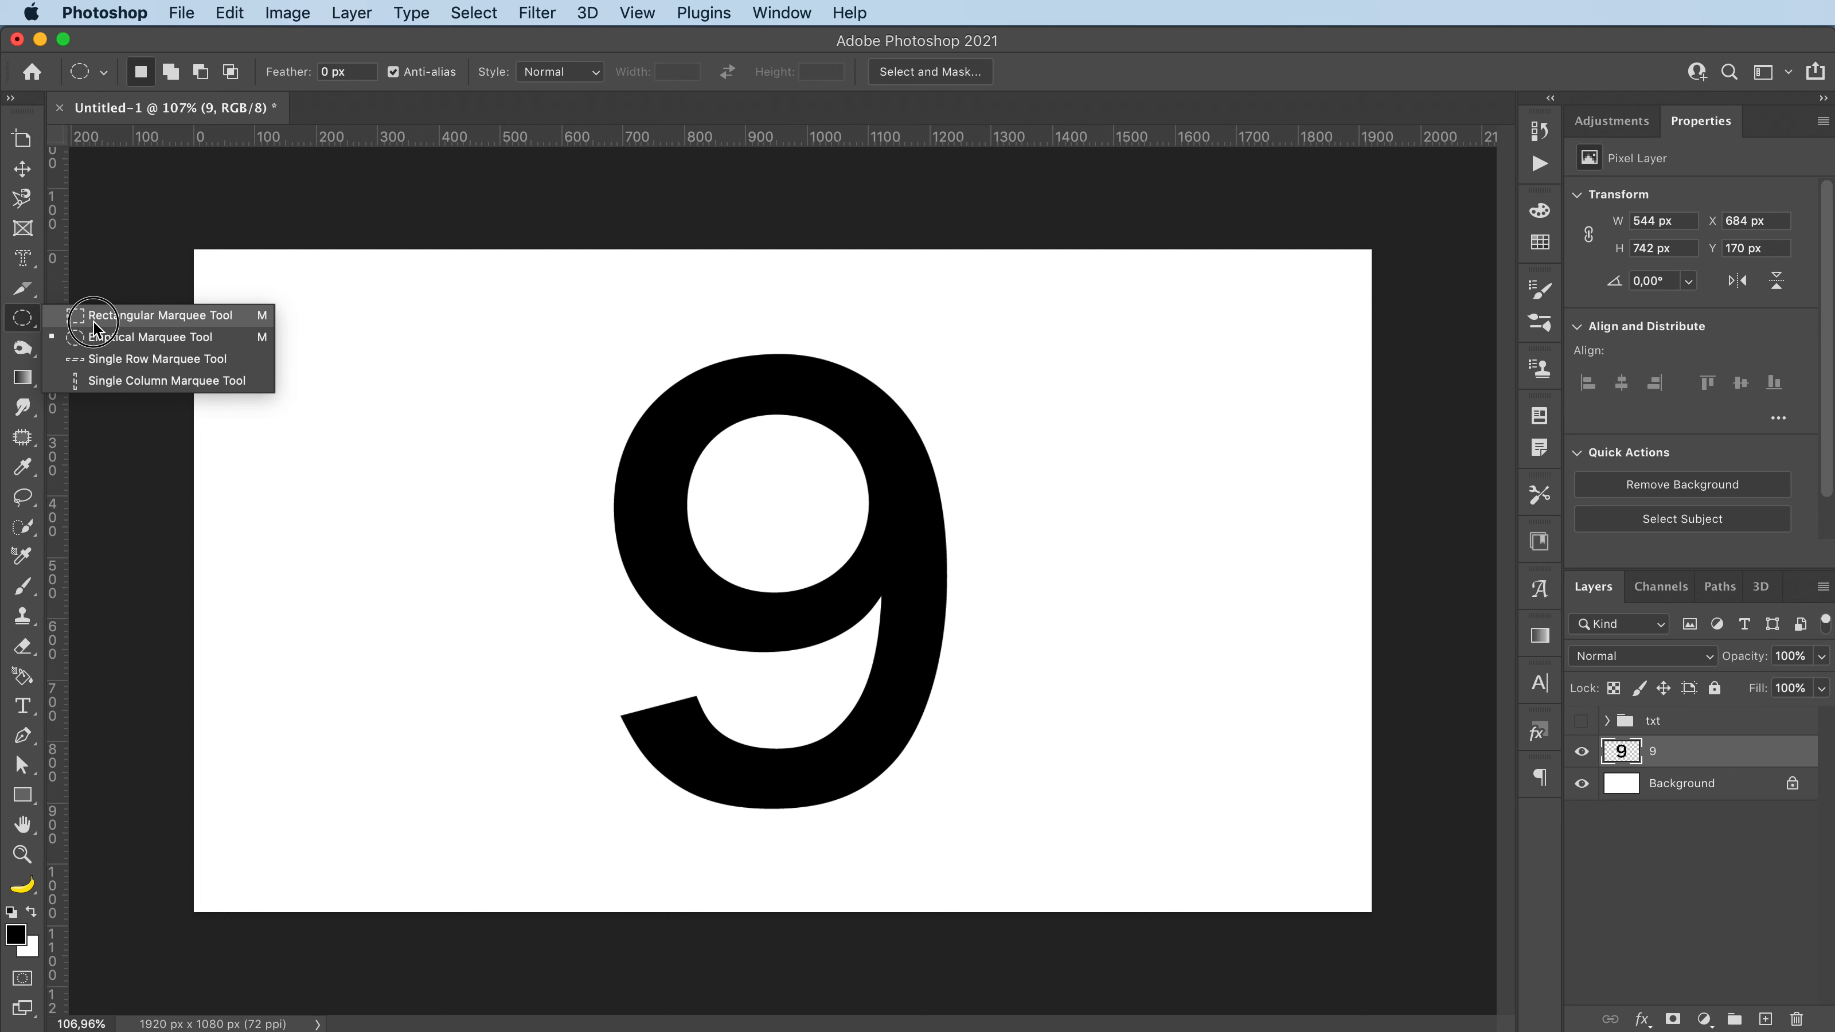
click(131, 338)
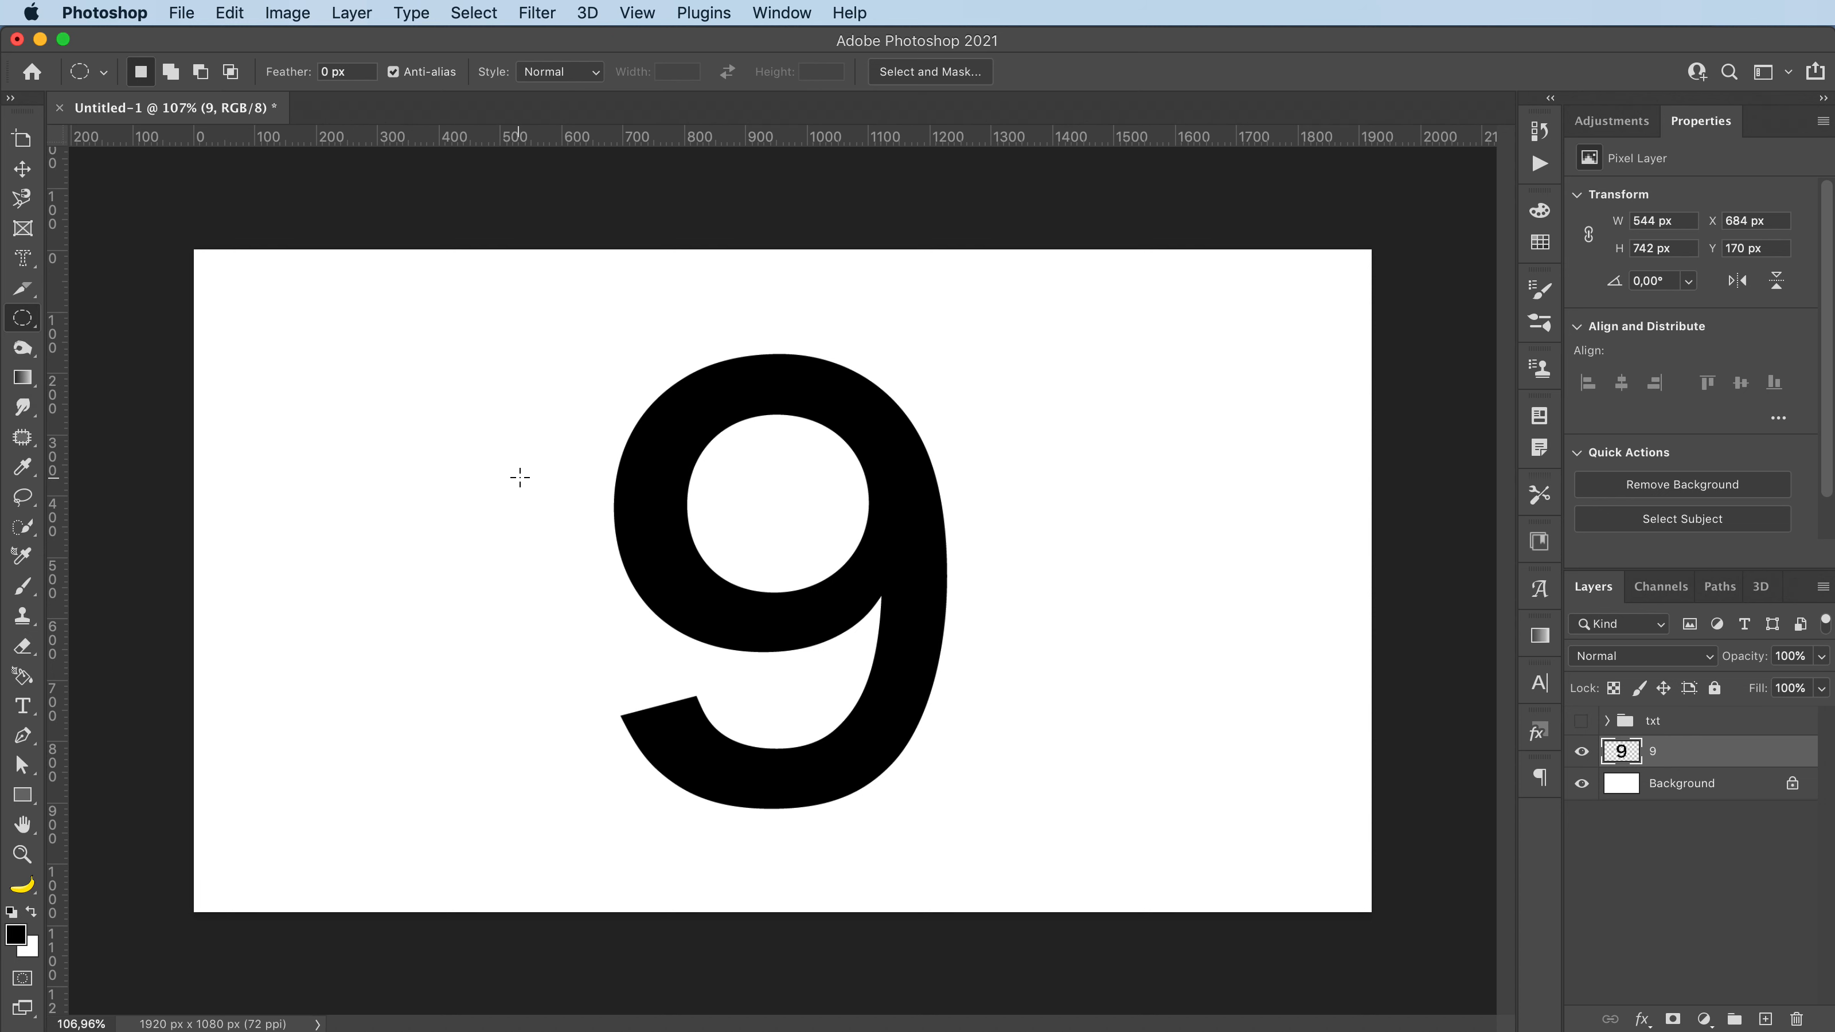
drag(302, 543, 862, 793)
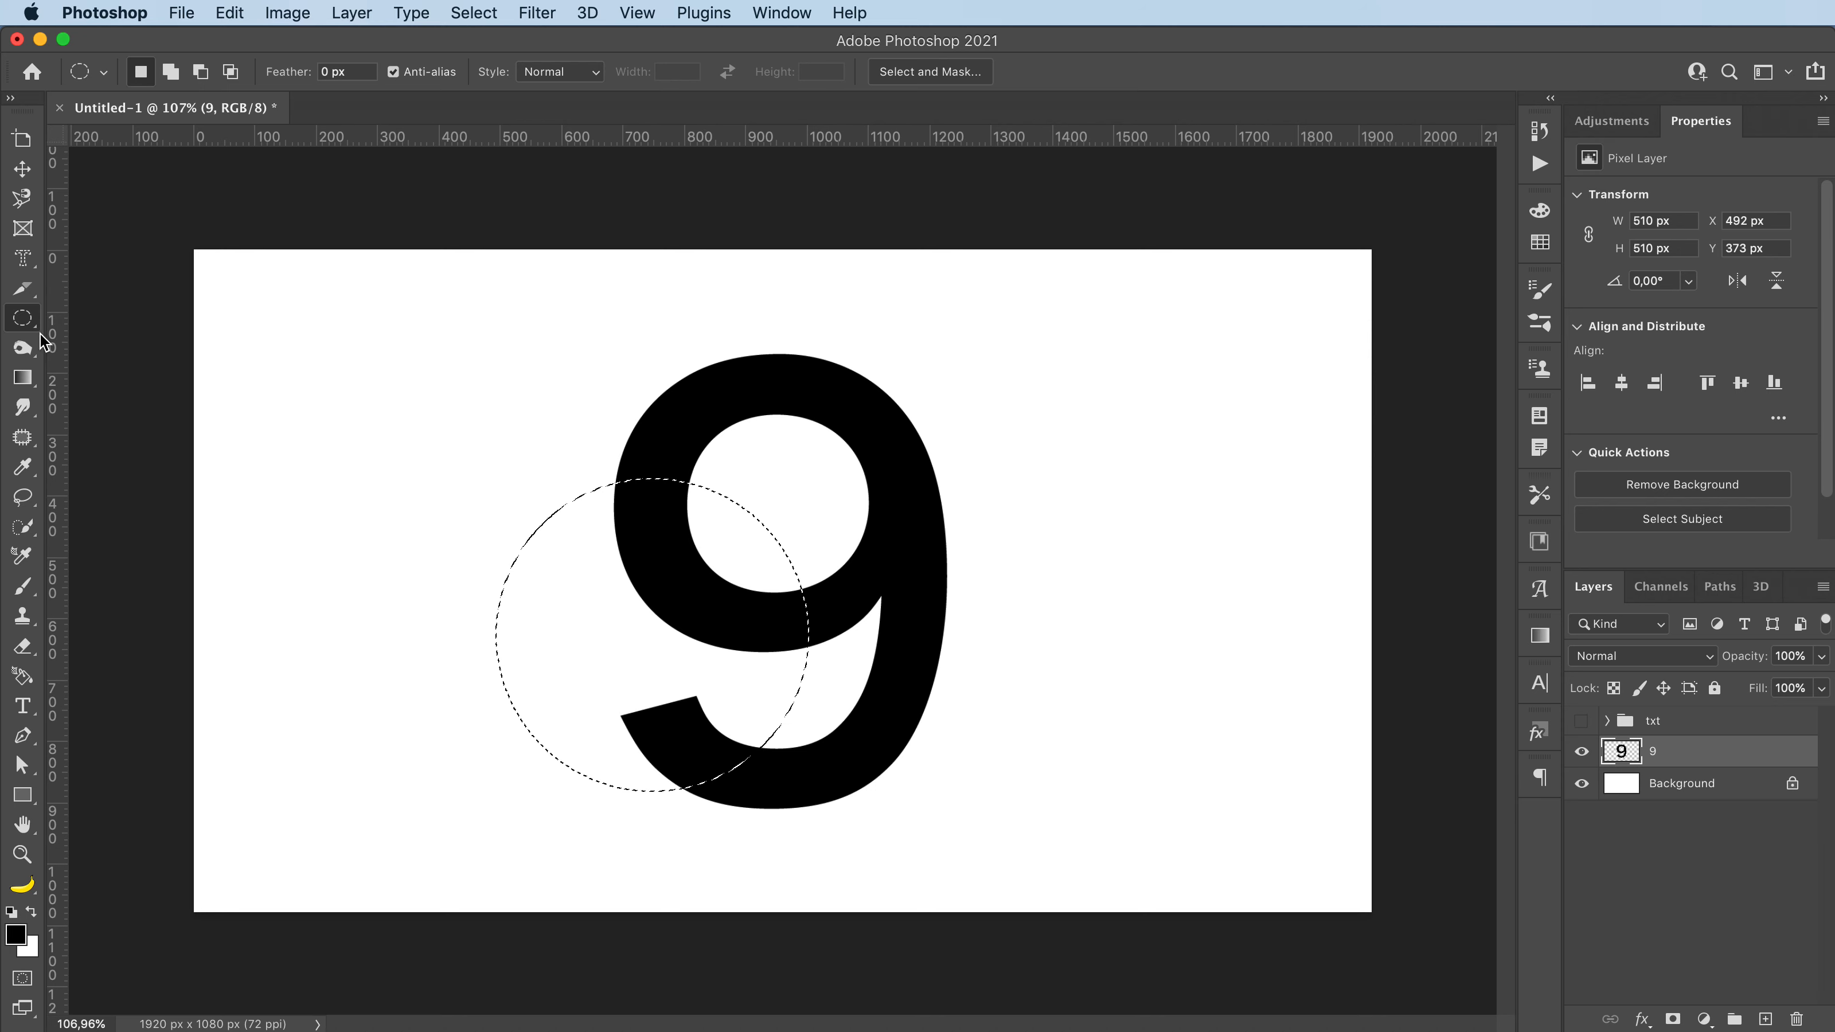
Step: Smudge the part of the 9 inside the circular selection using a large soft brush at 70% strength
click(23, 409)
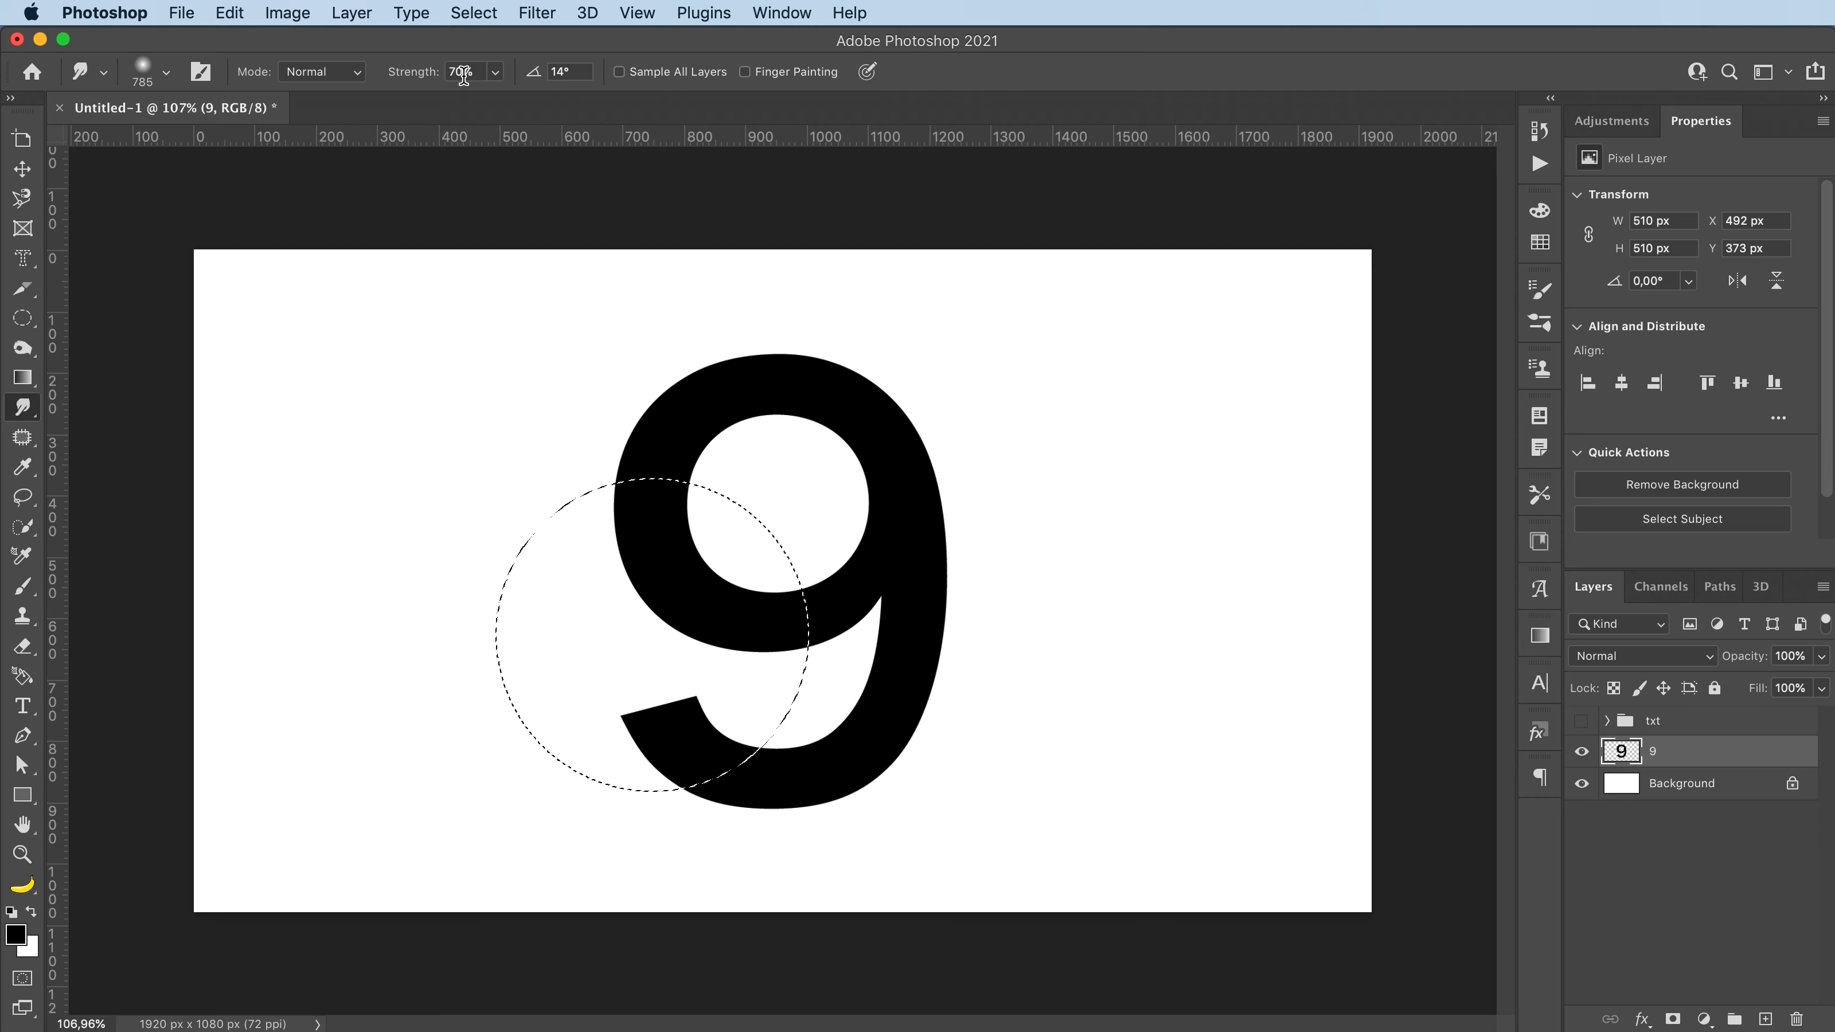
click(167, 72)
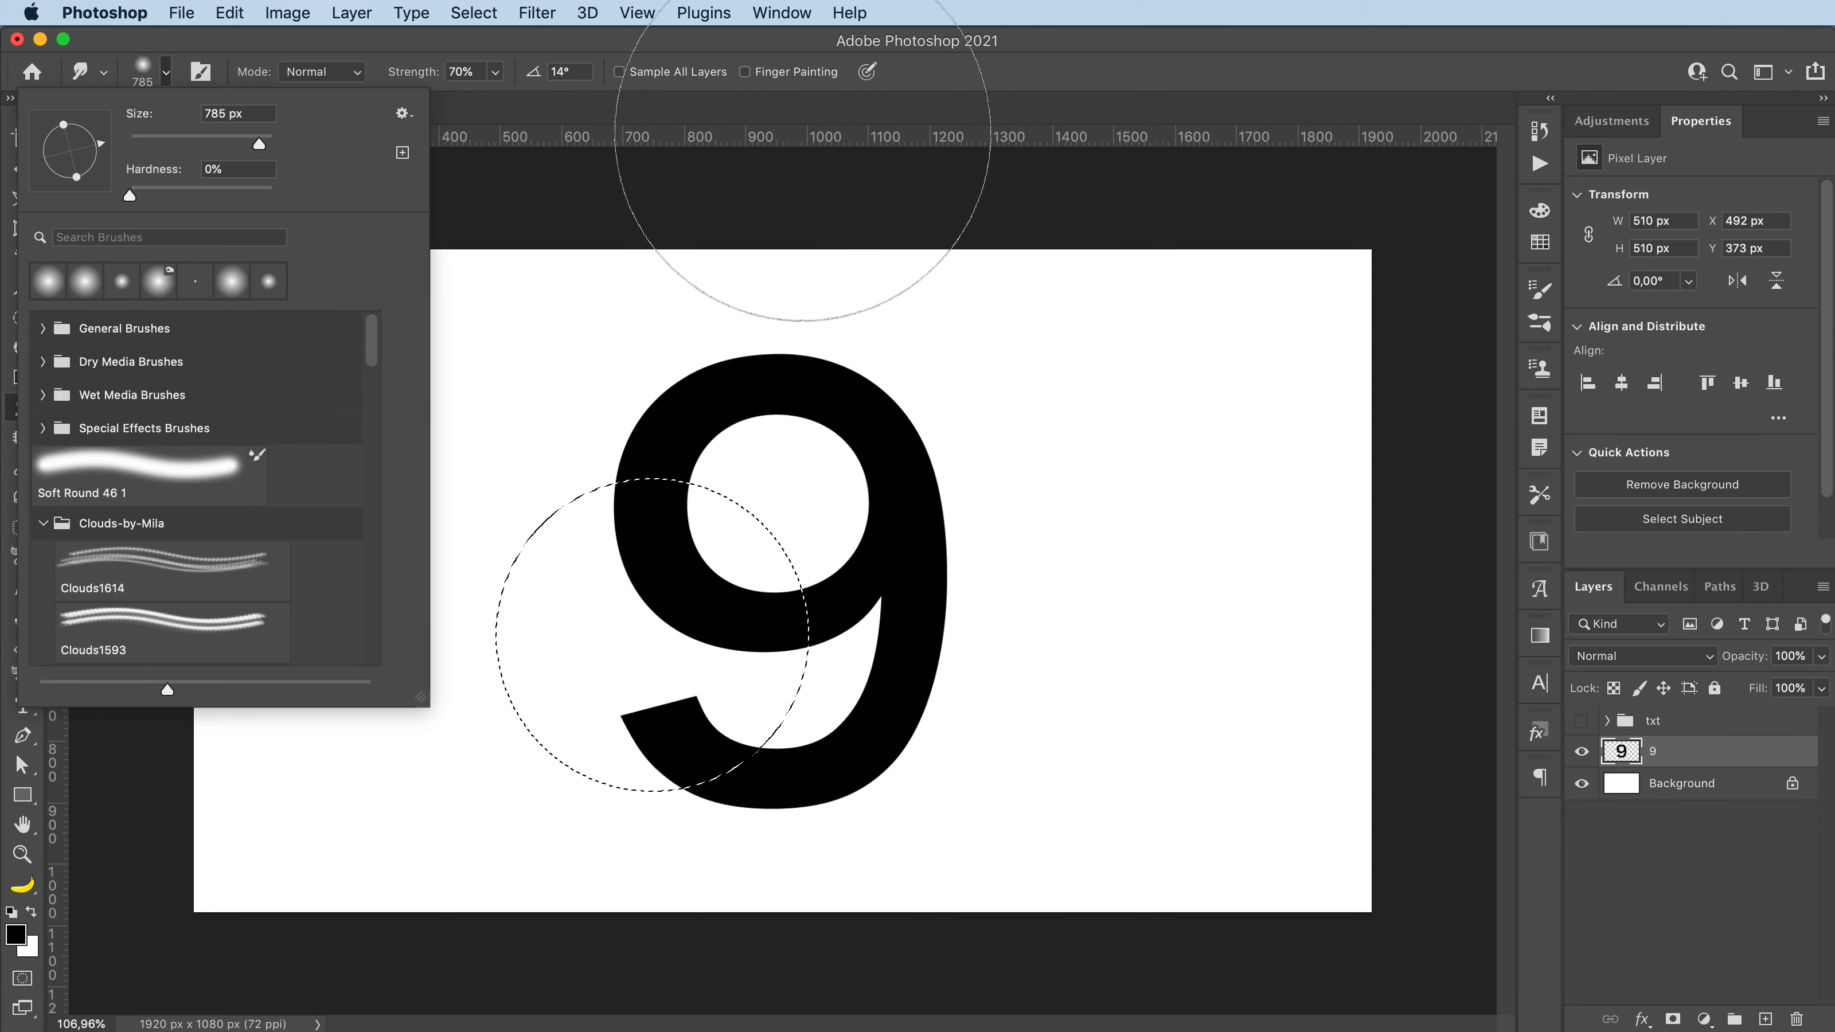
click(939, 65)
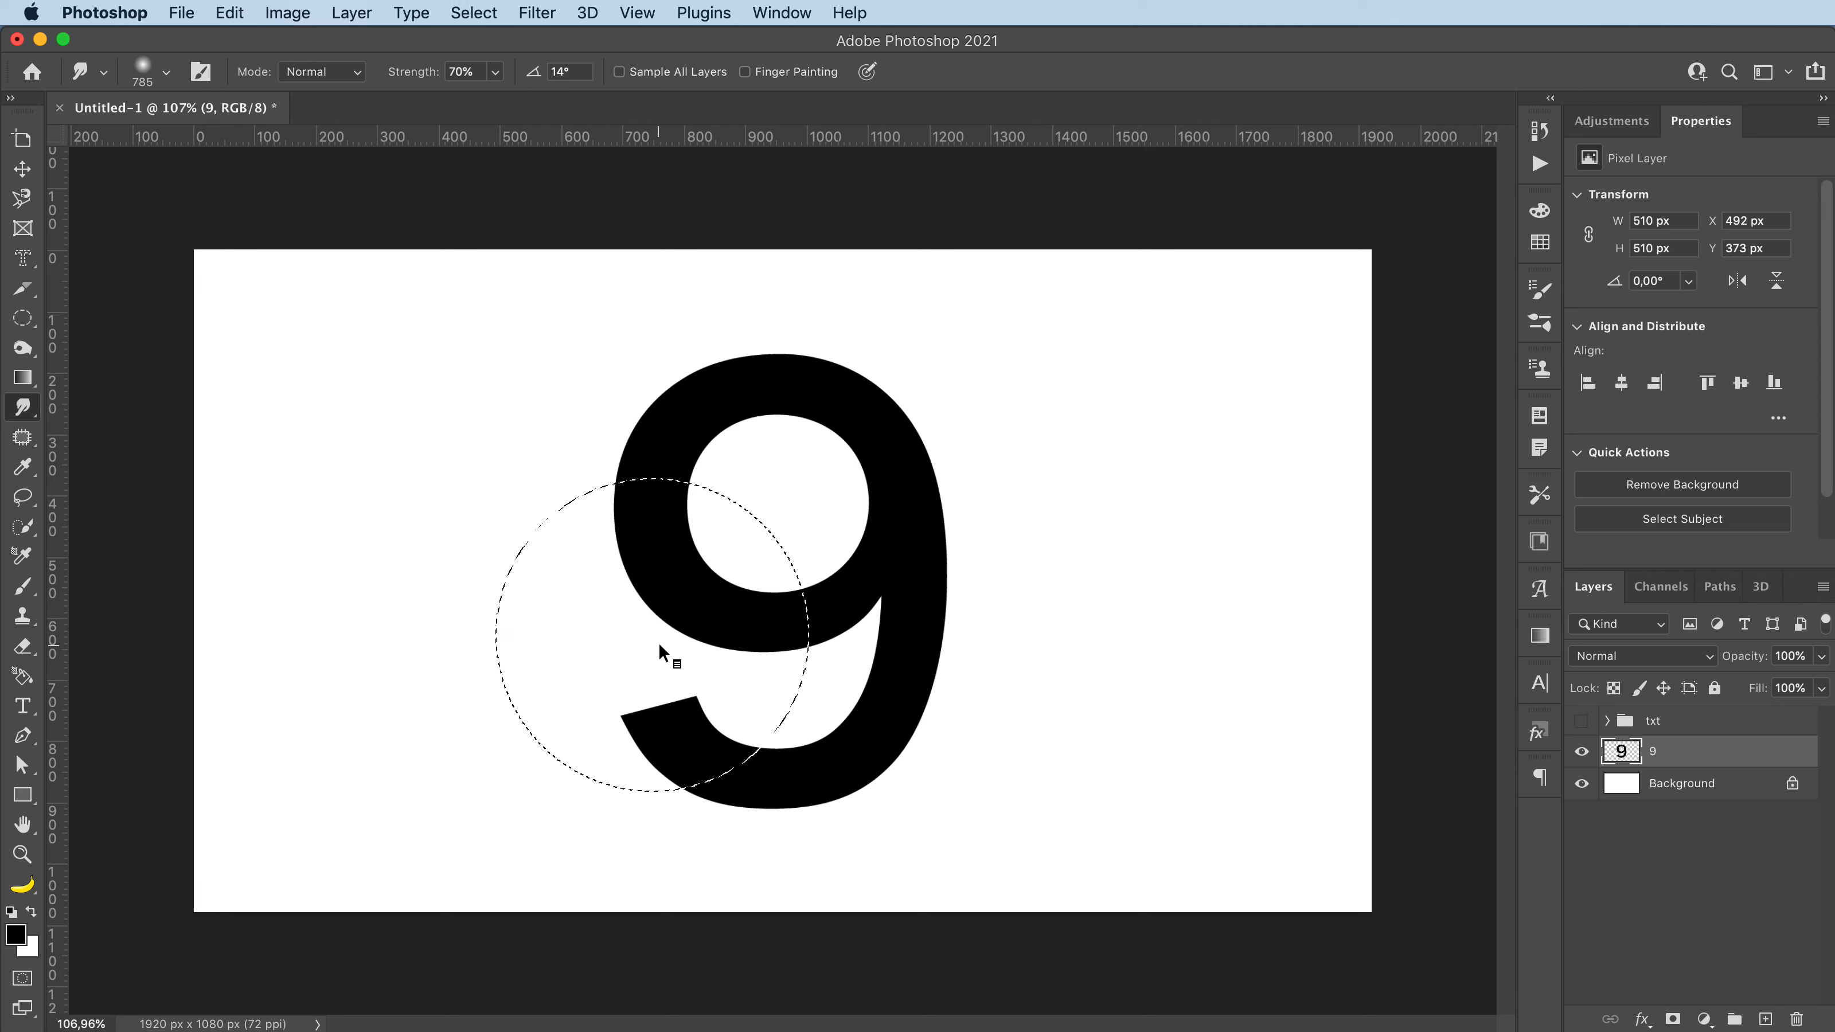
mouse_move(1203, 625)
mouse_down()
mouse_move(717, 628)
mouse_move(1356, 655)
mouse_move(1041, 647)
mouse_move(1273, 663)
mouse_move(1059, 655)
mouse_up()
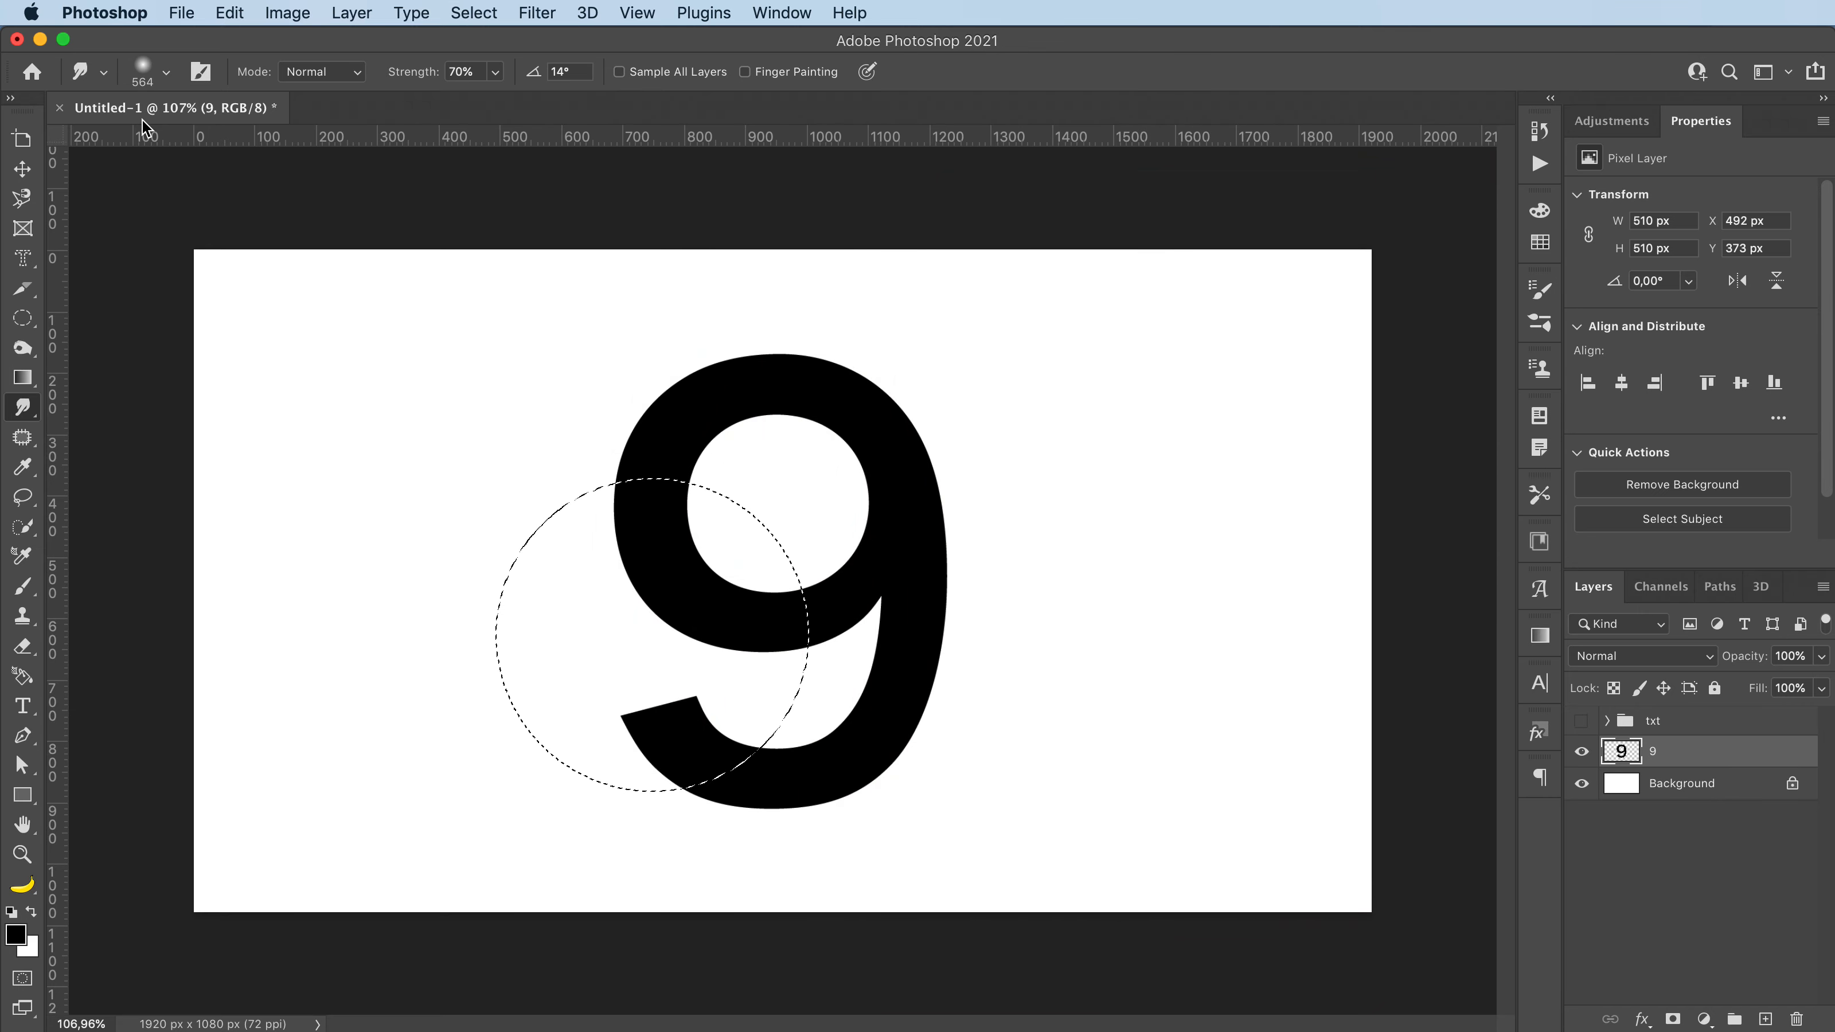
click(166, 80)
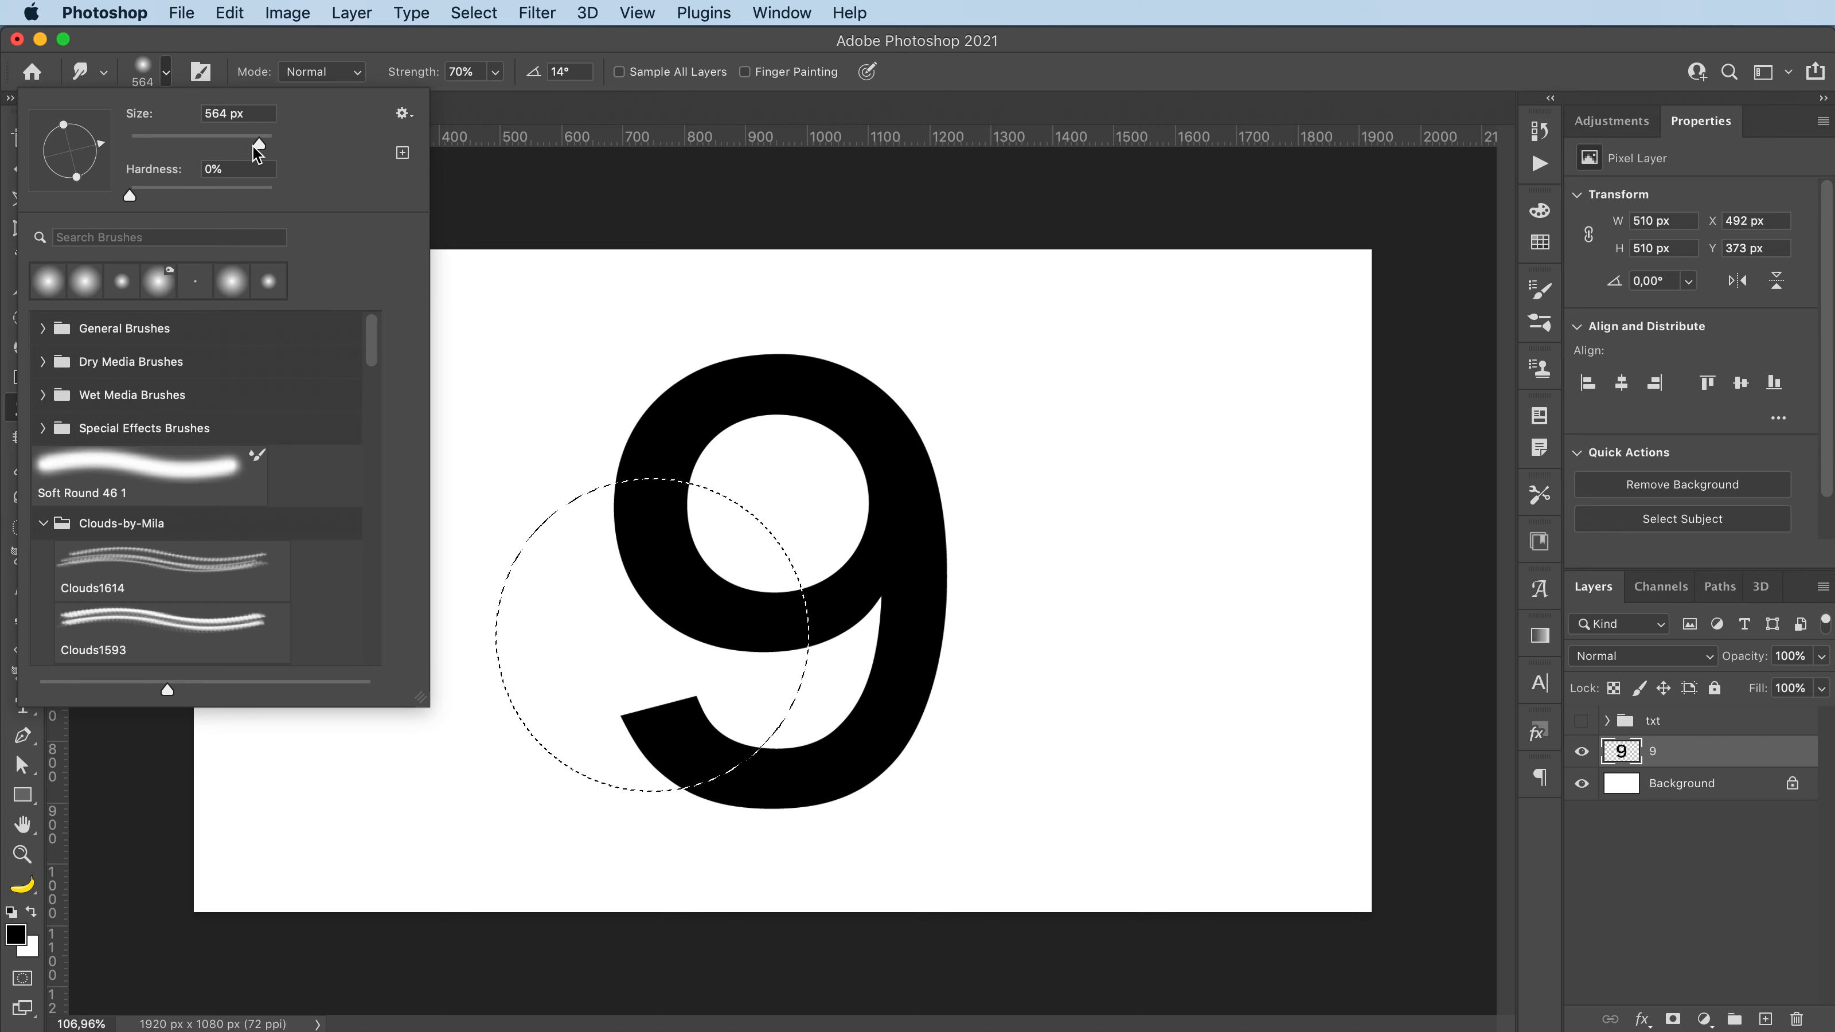
click(214, 39)
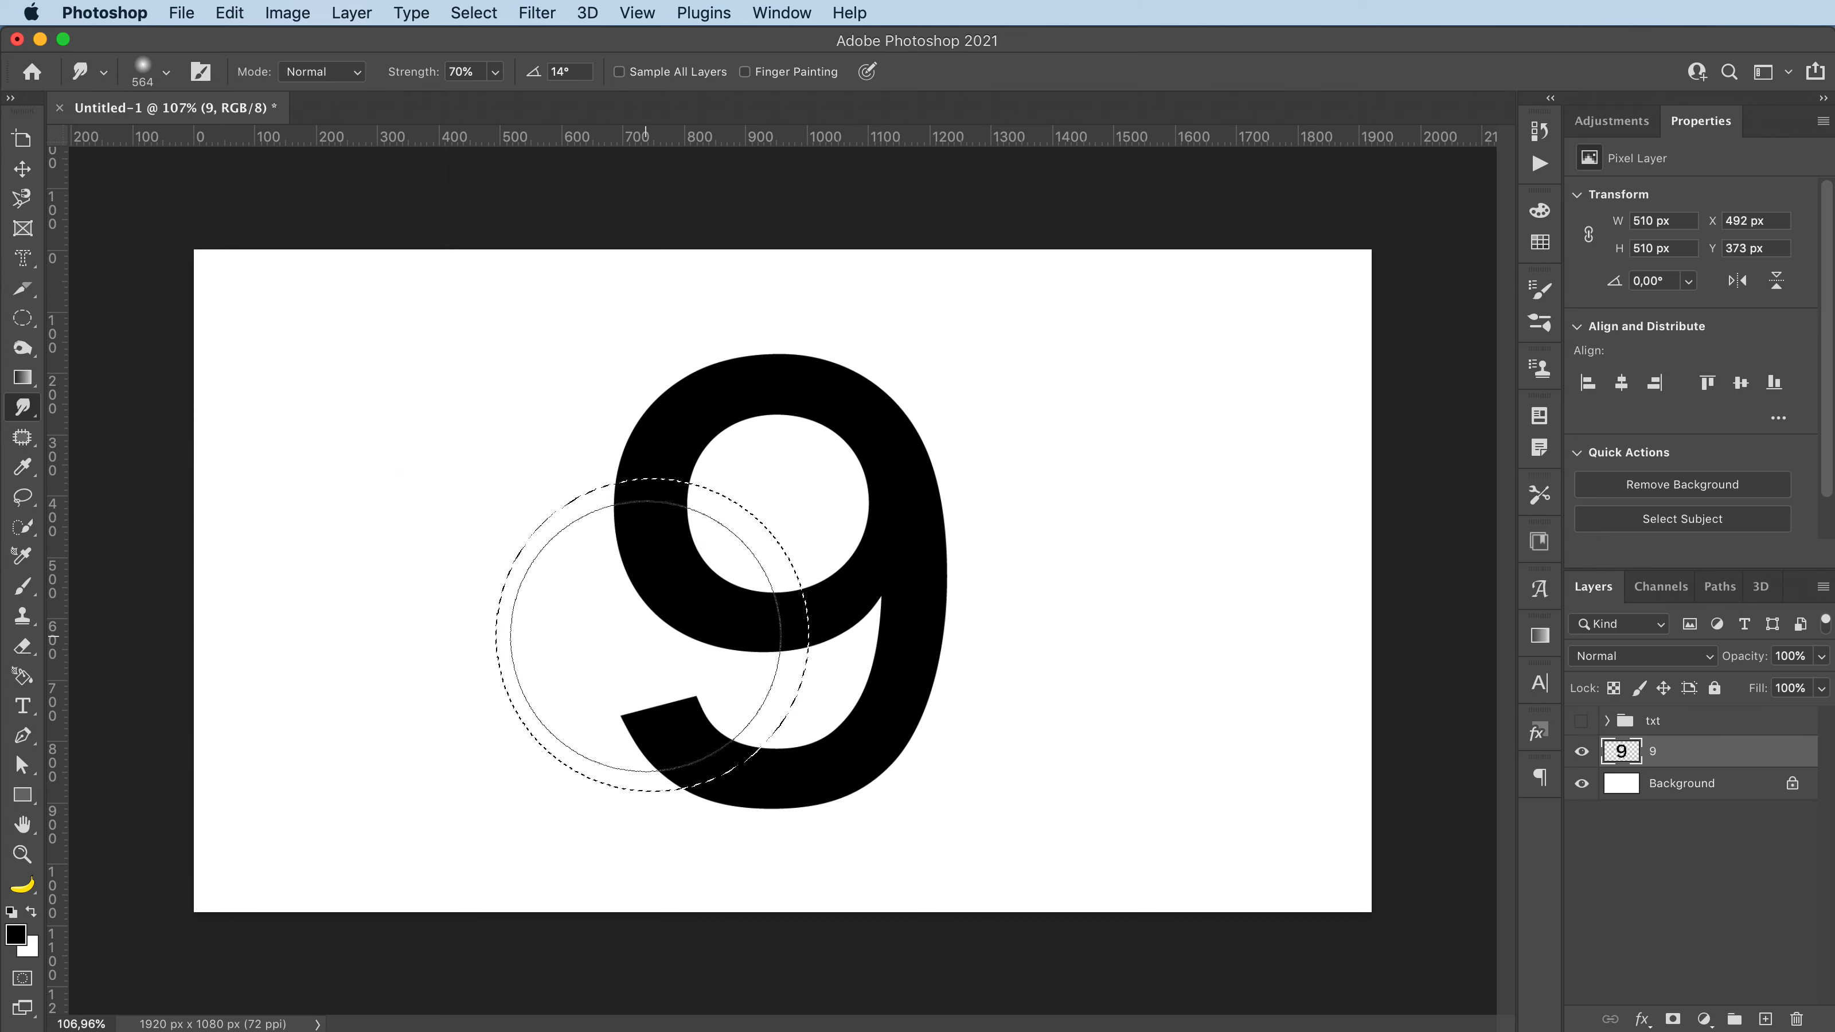
drag(647, 638, 751, 639)
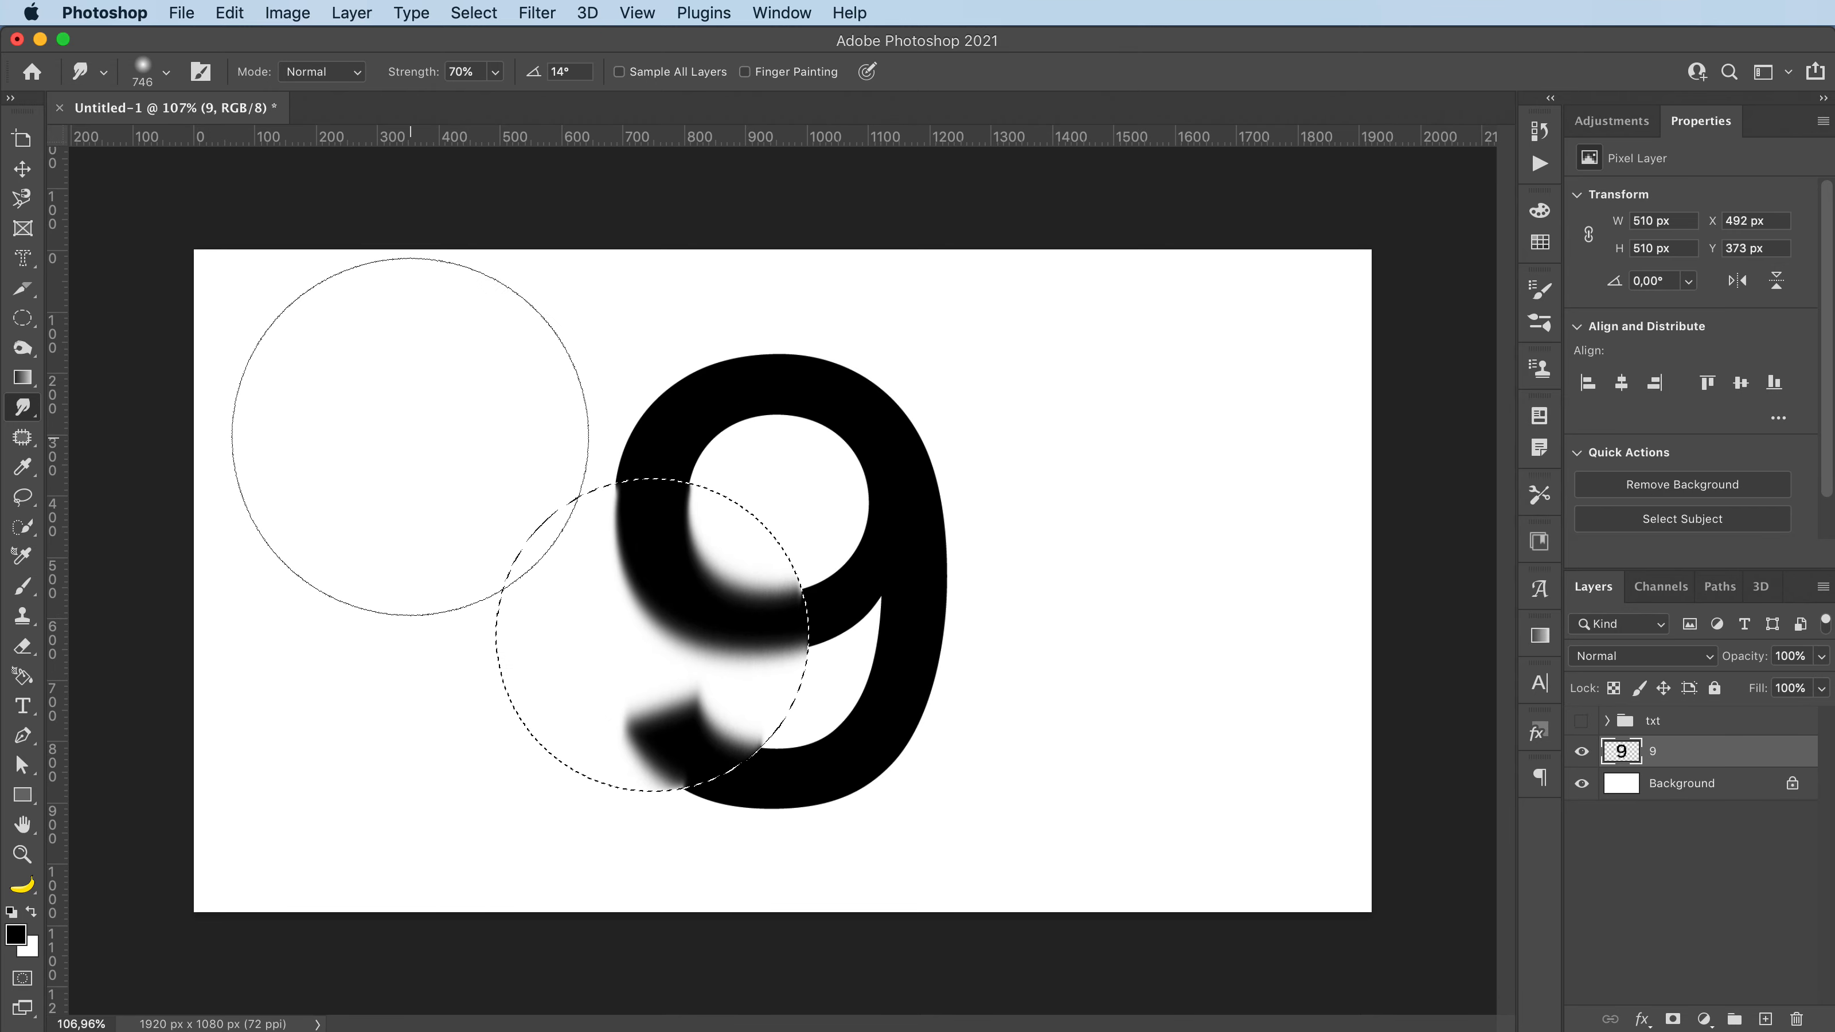
Step: Stroke the circular selection with a 1 px black centered line at 100% opacity, and deselect it
click(29, 323)
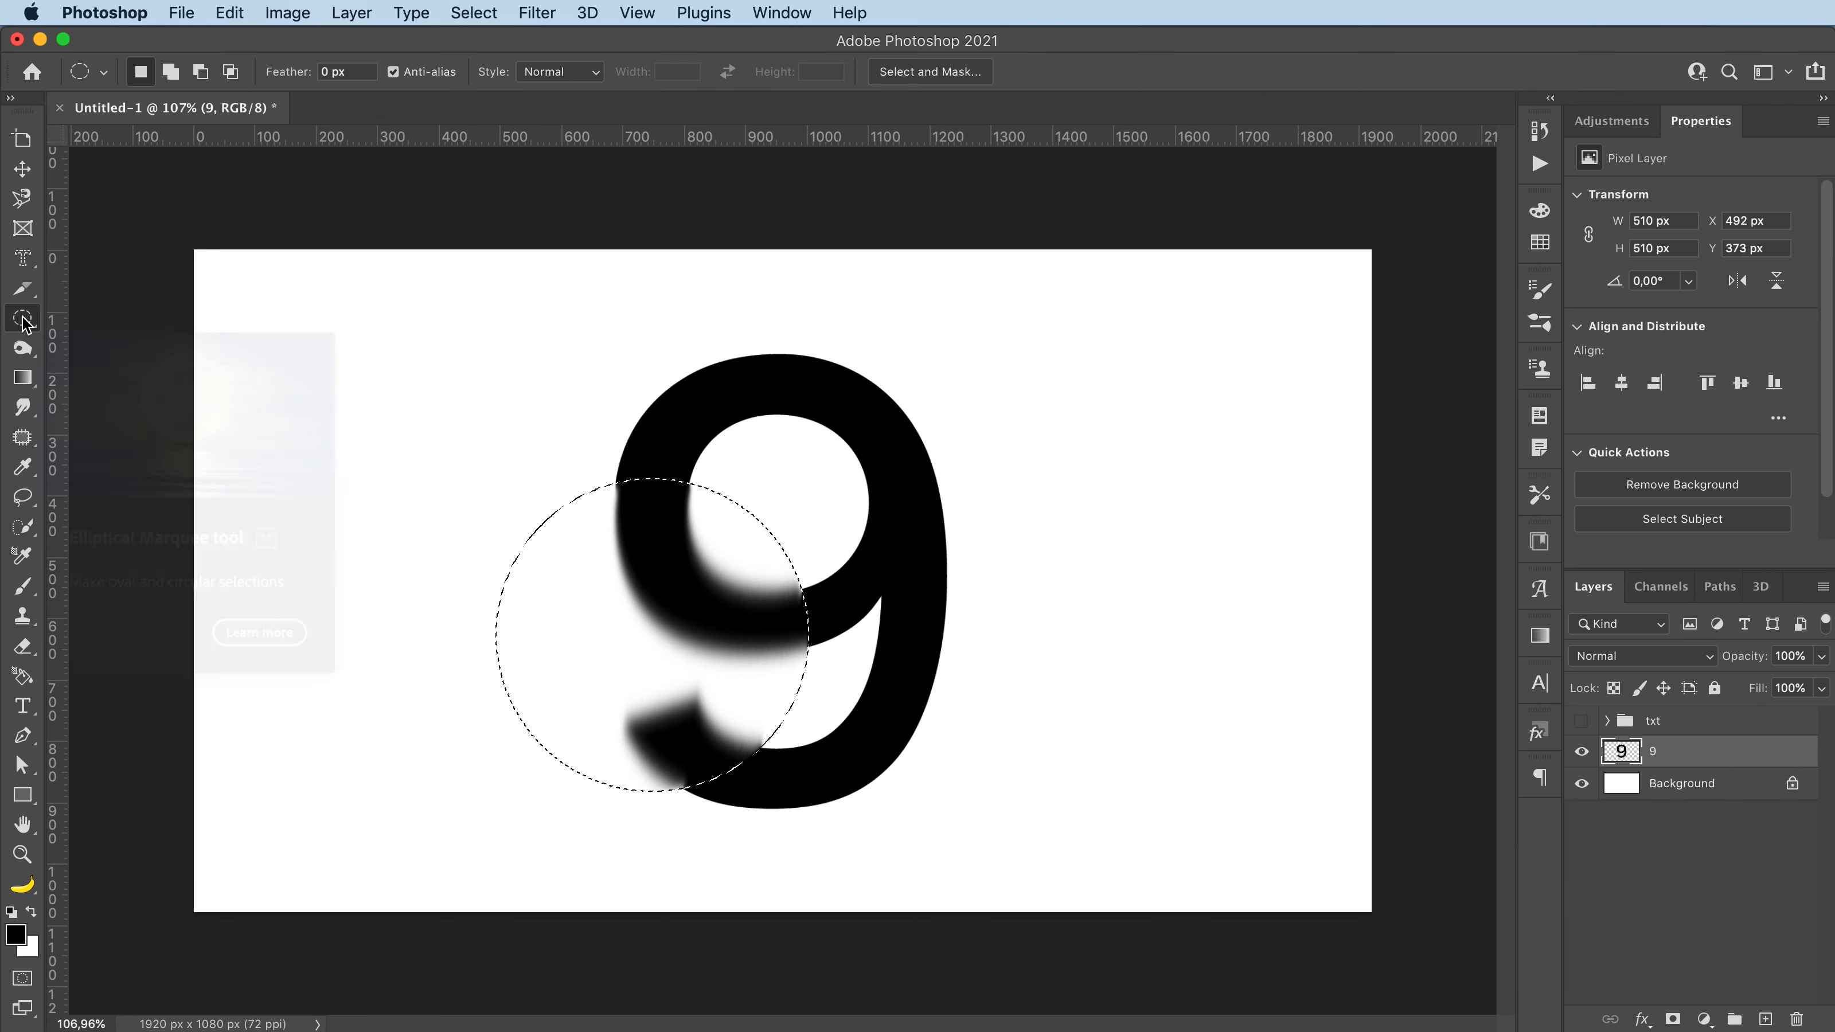
right_click(587, 500)
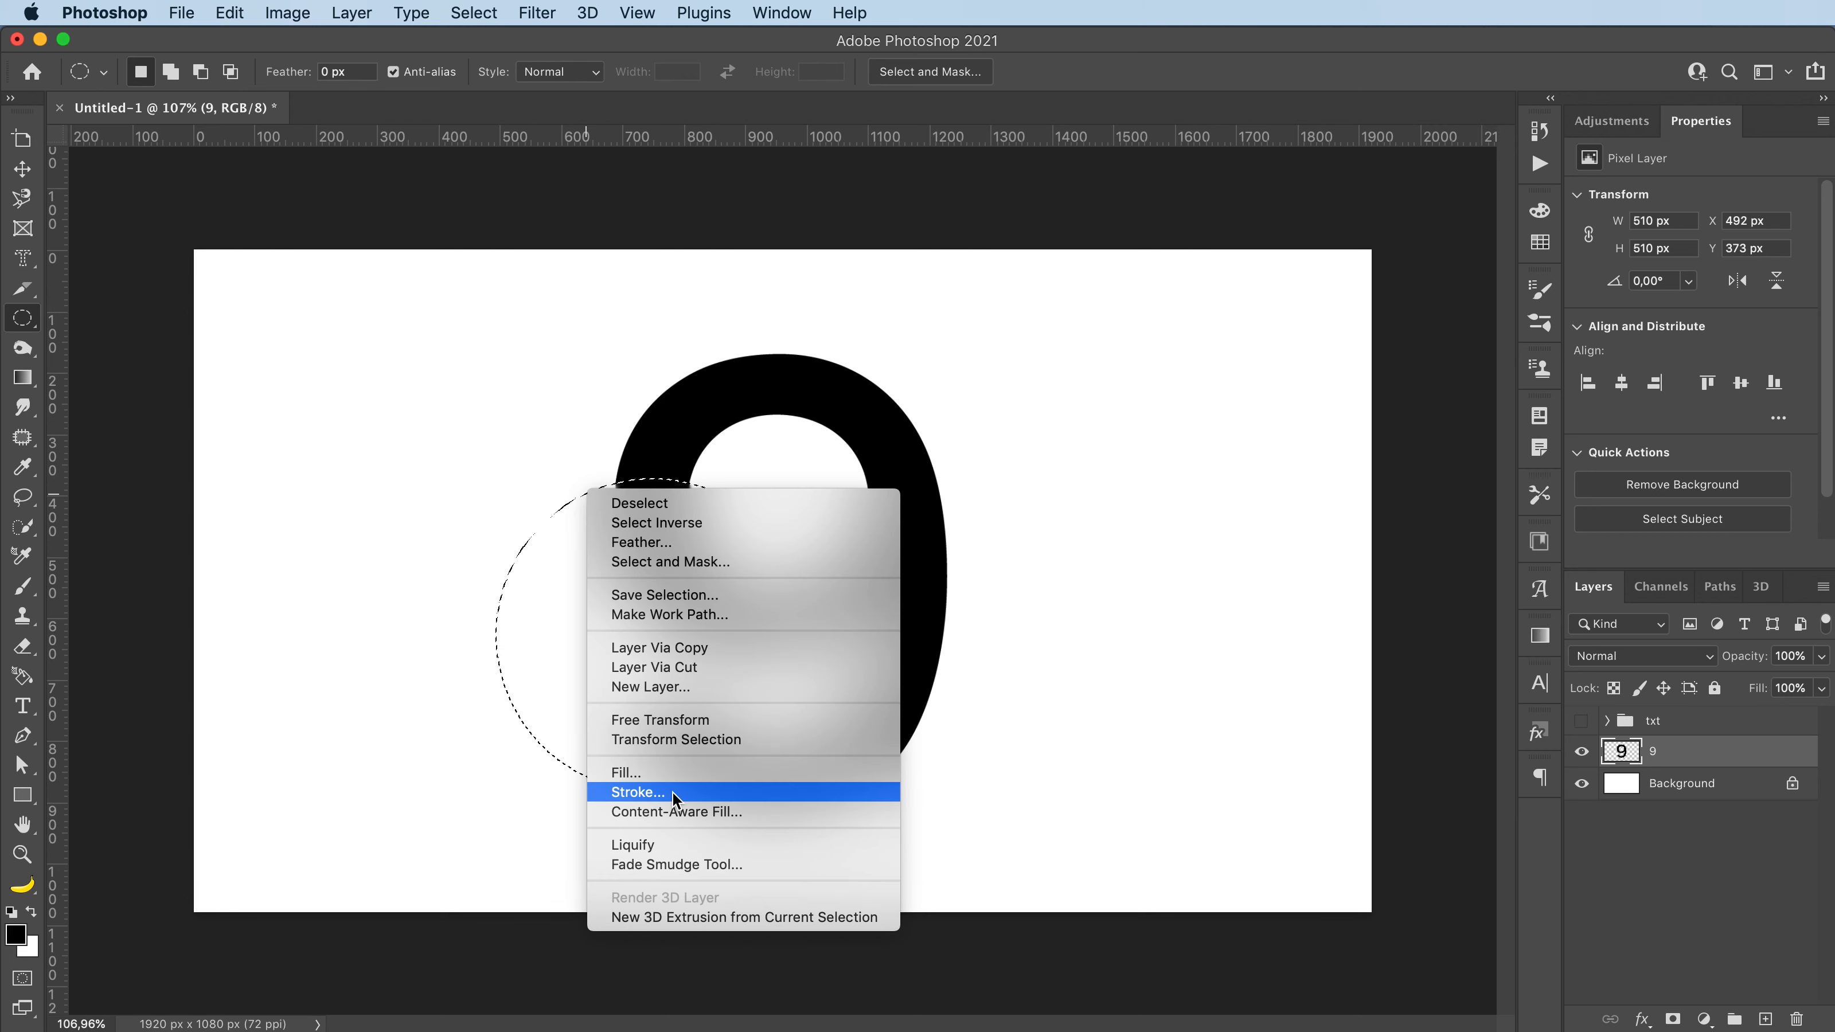
click(640, 791)
mouse_move(542, 56)
mouse_down()
mouse_move(492, 187)
mouse_move(1285, 239)
mouse_move(1254, 325)
mouse_up()
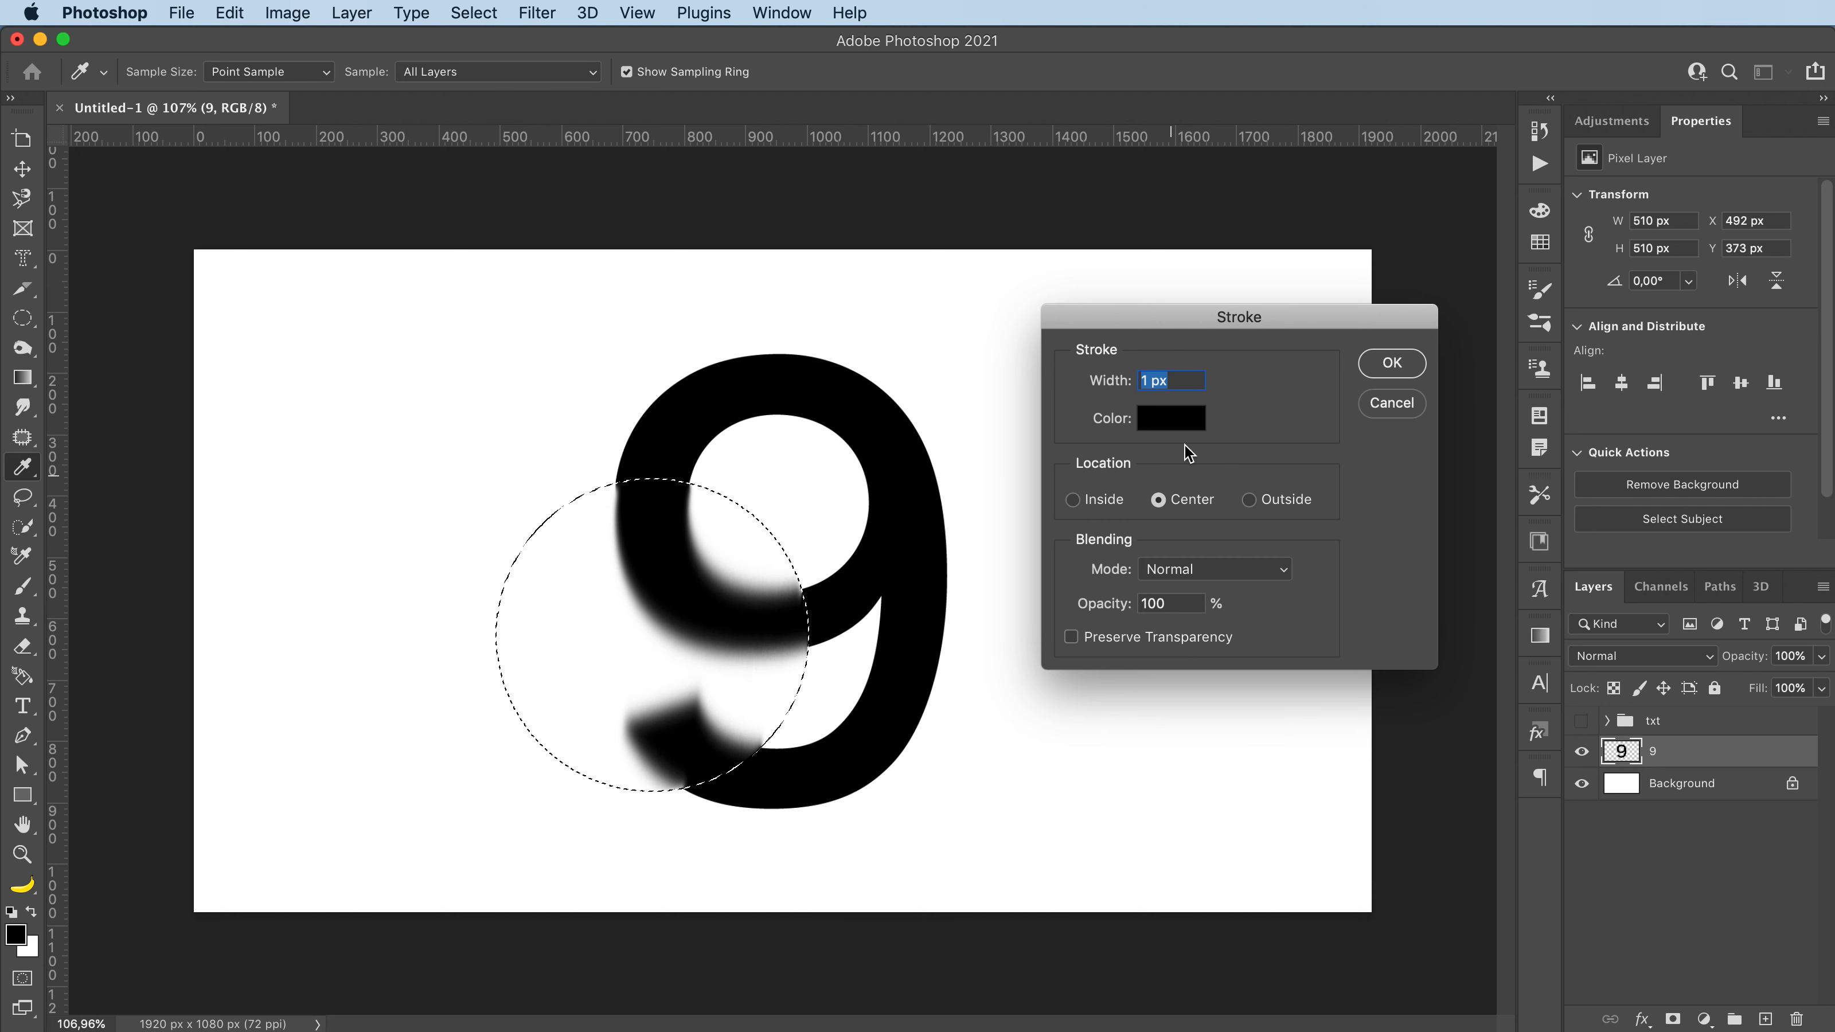
click(1146, 381)
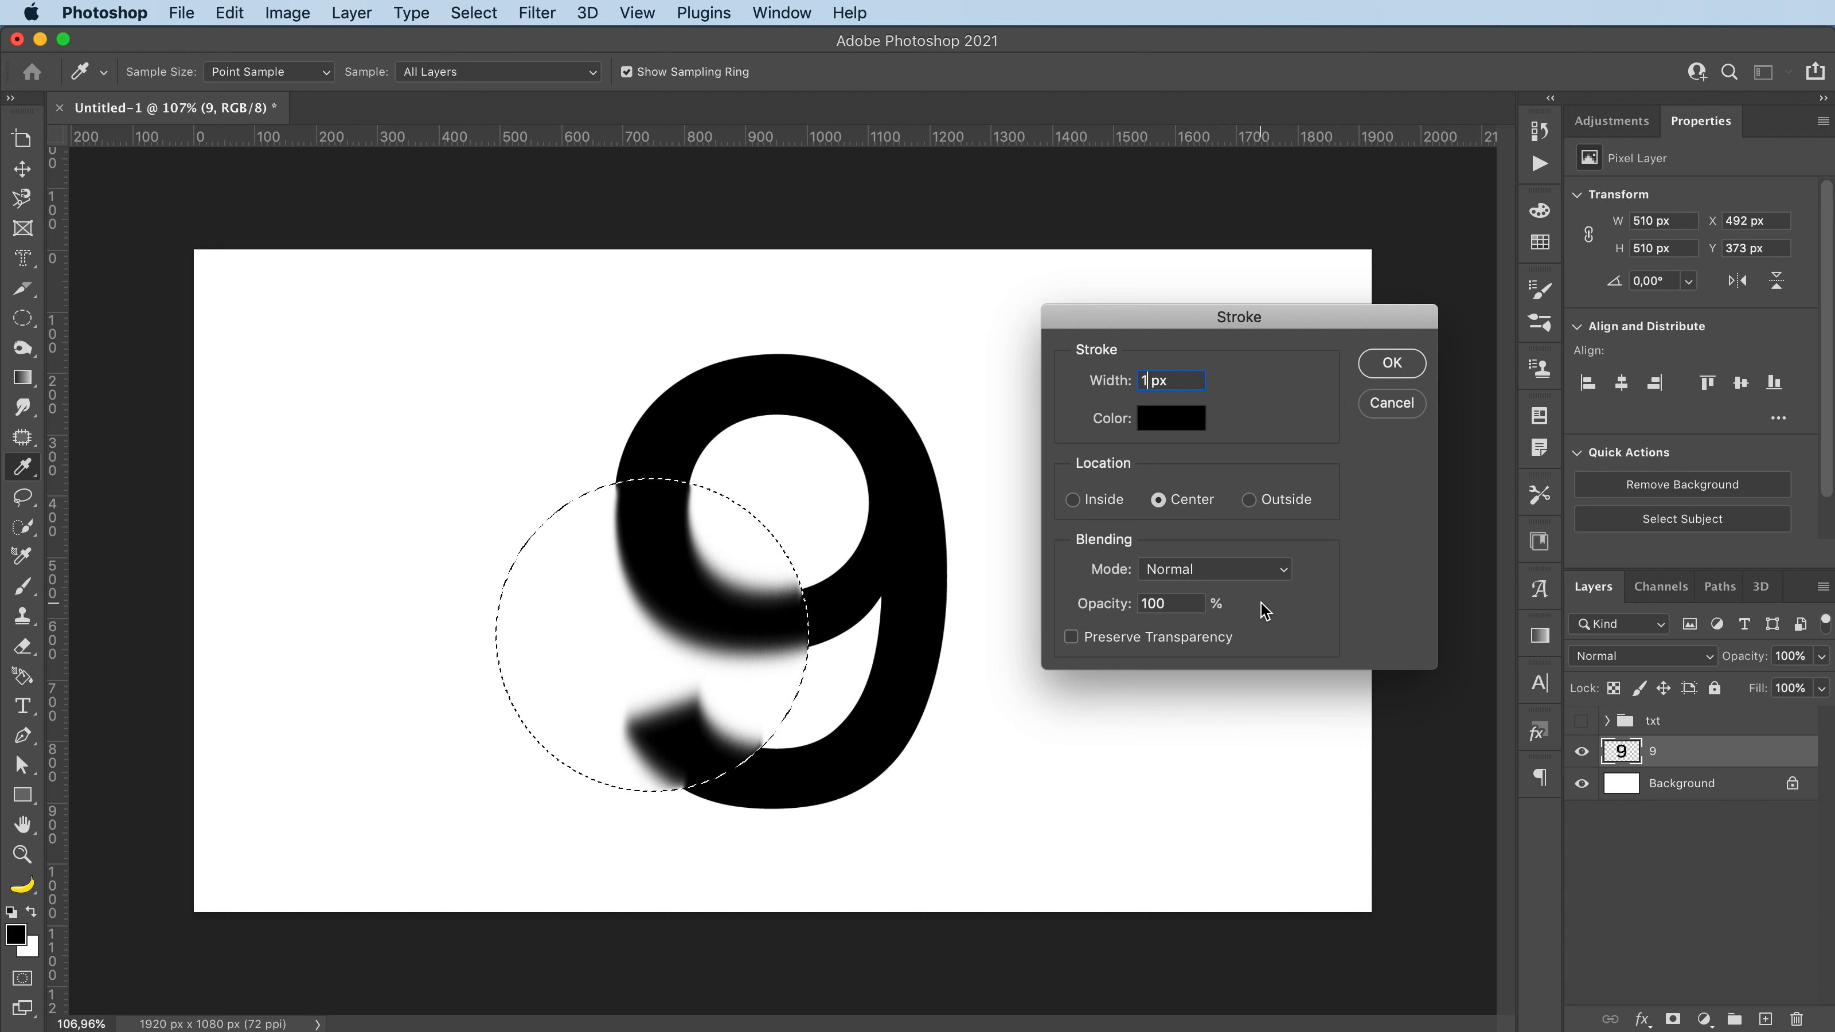
click(1393, 365)
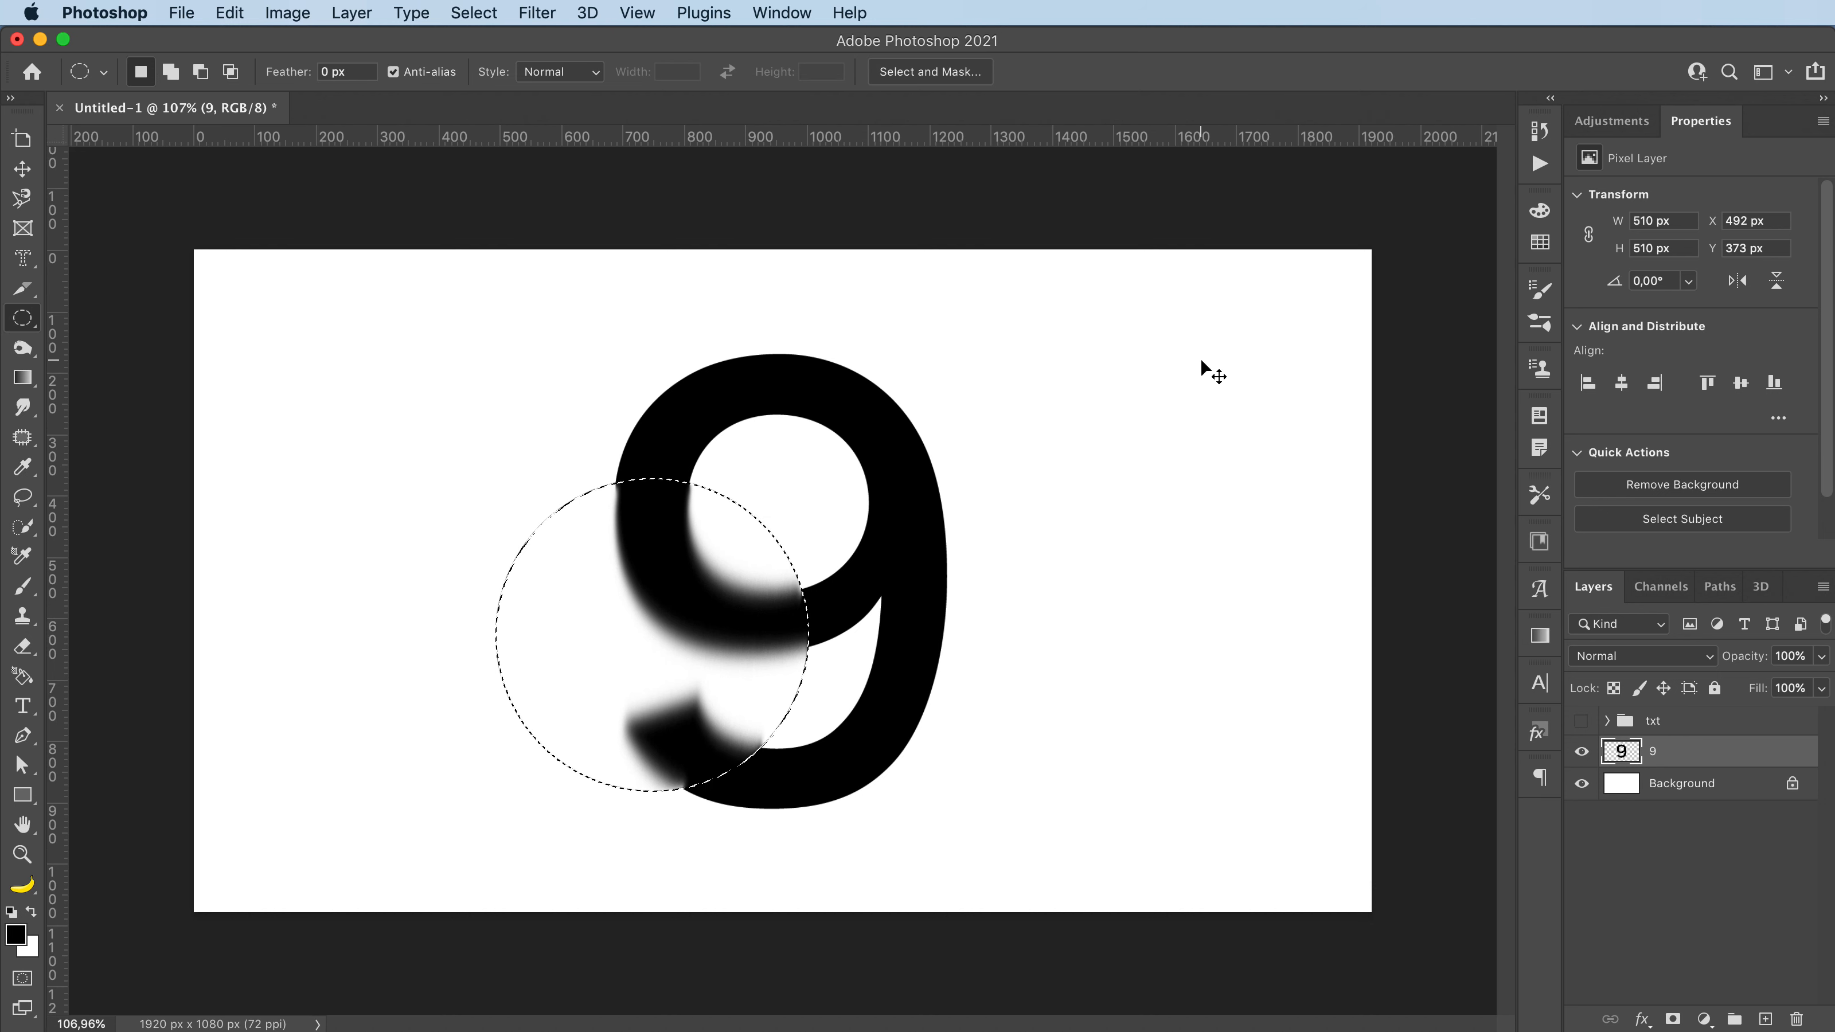
key(super+d)
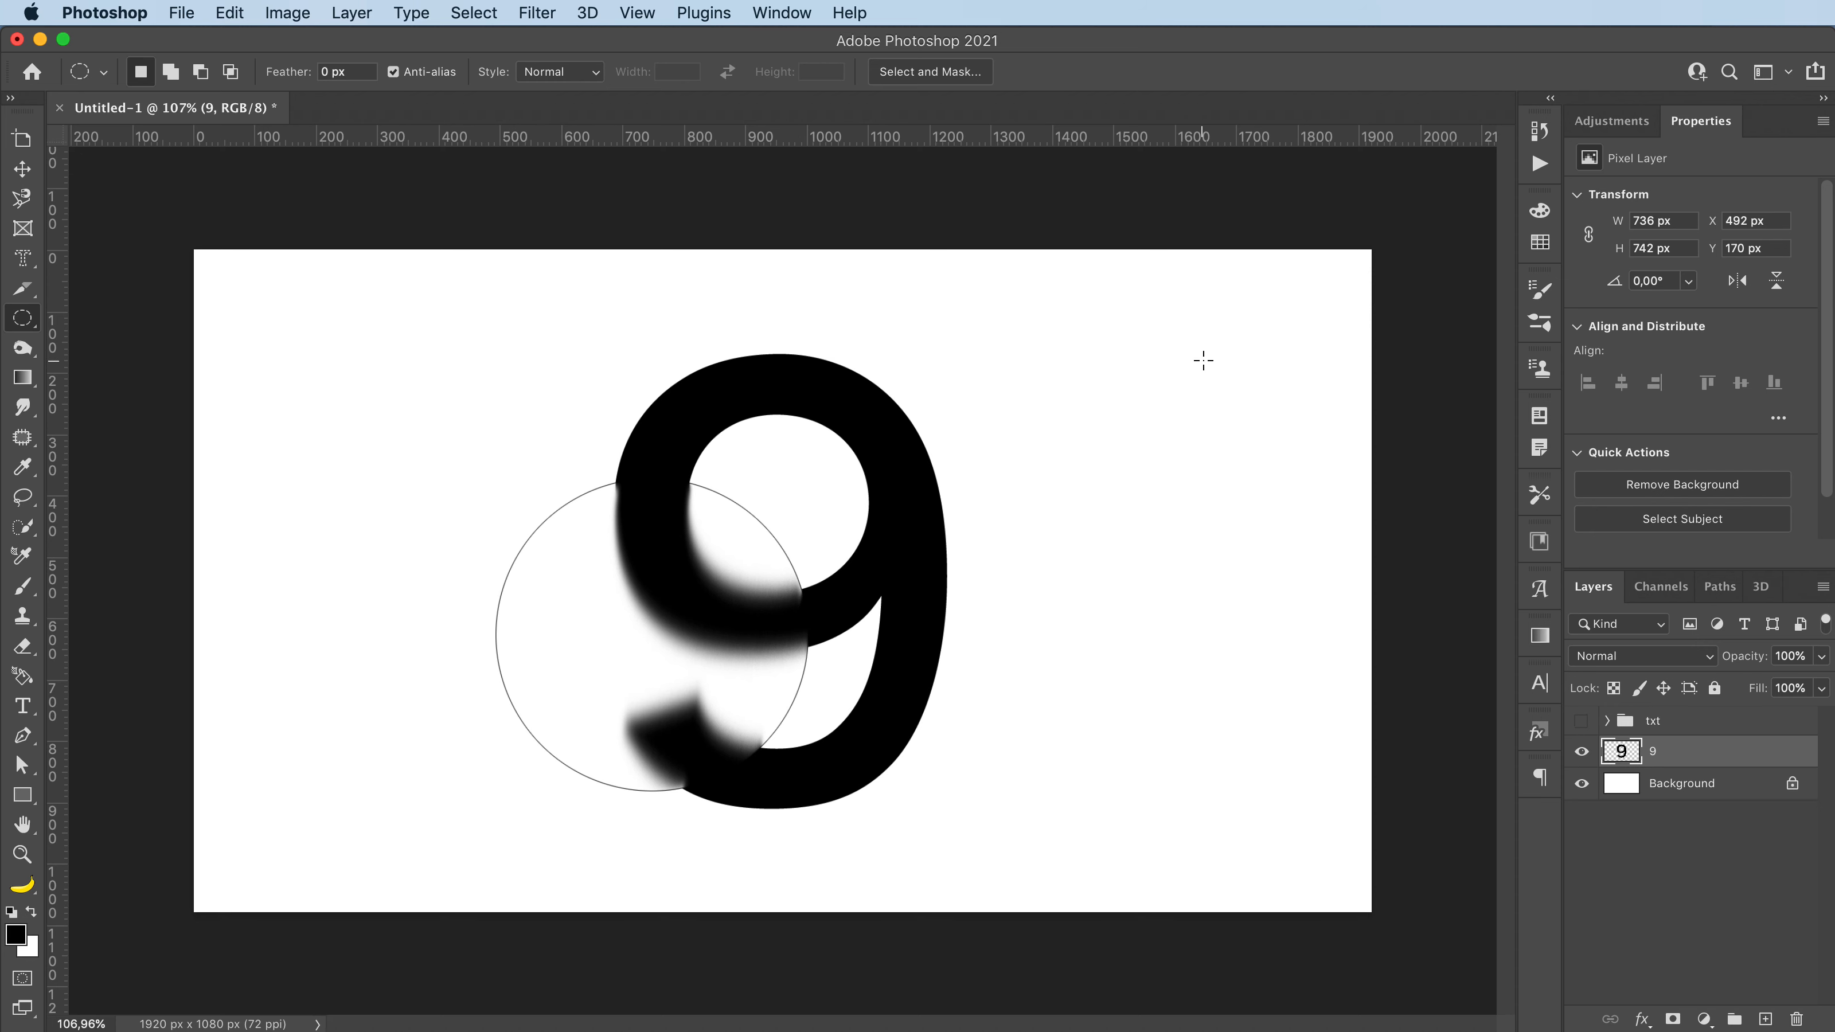
key(v)
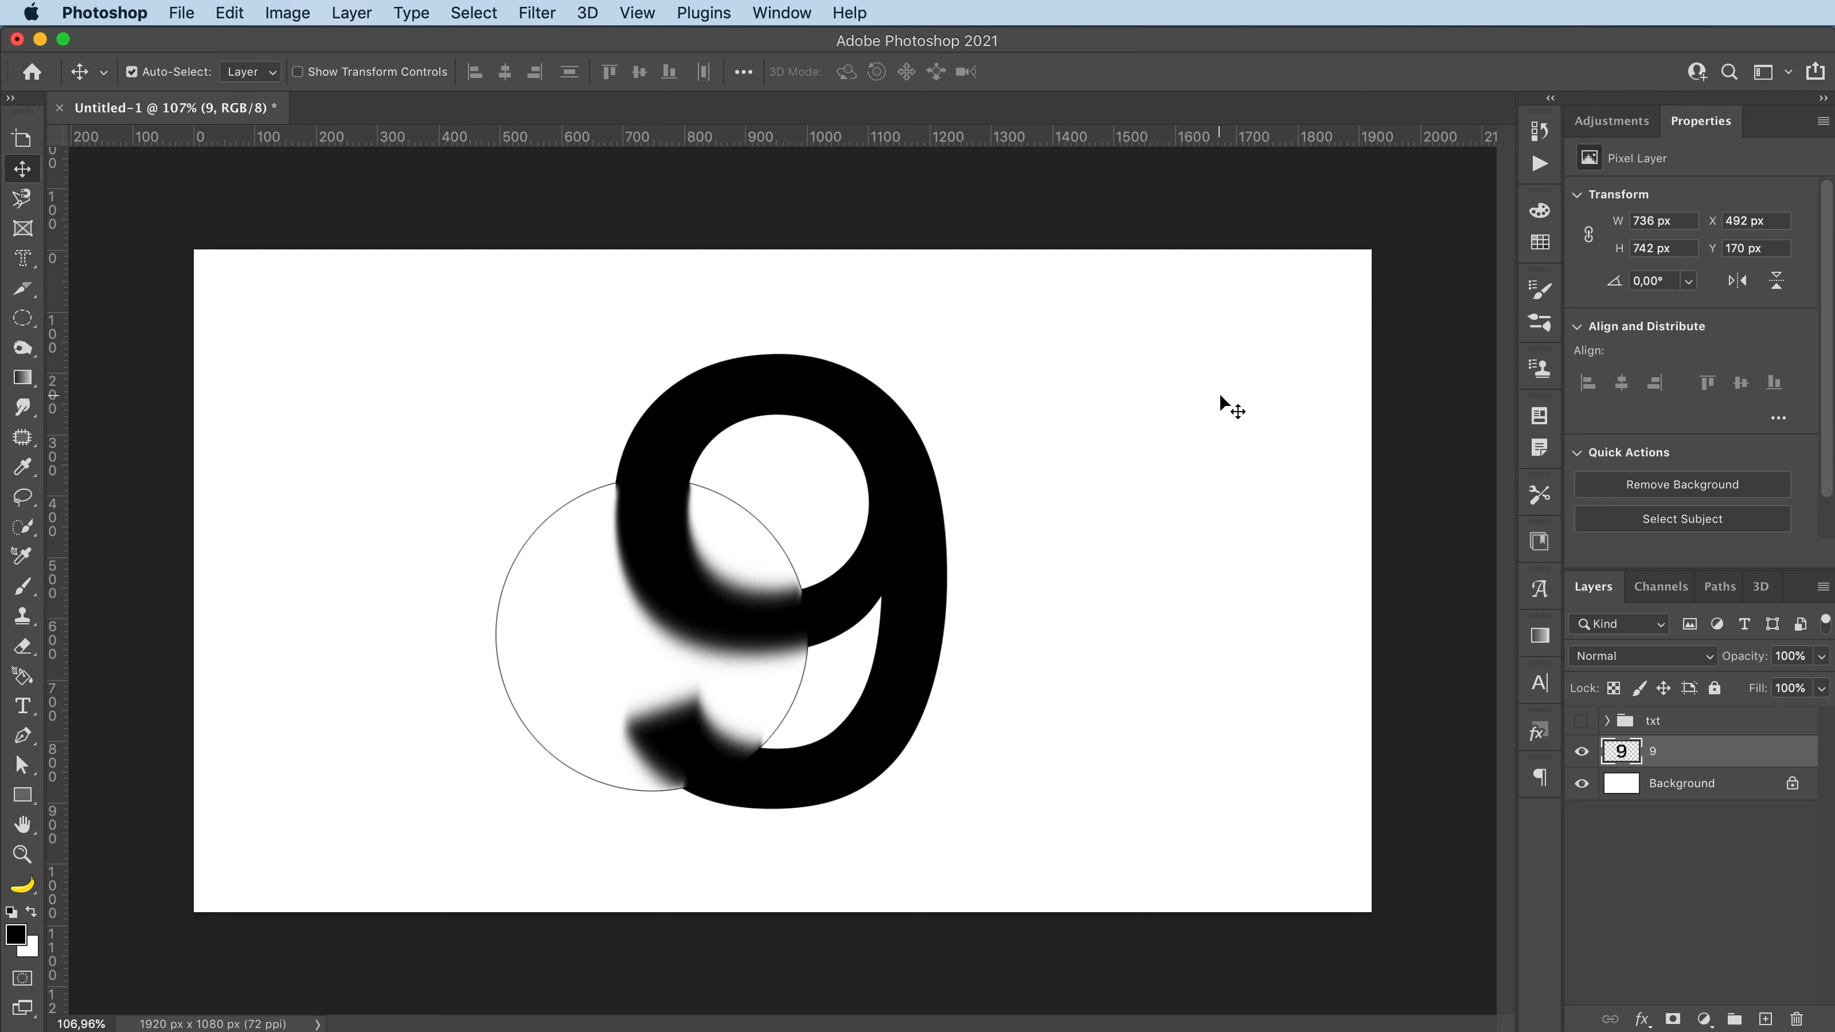
Step: Make the txt texture group visible and expand it to show its layers
click(1582, 722)
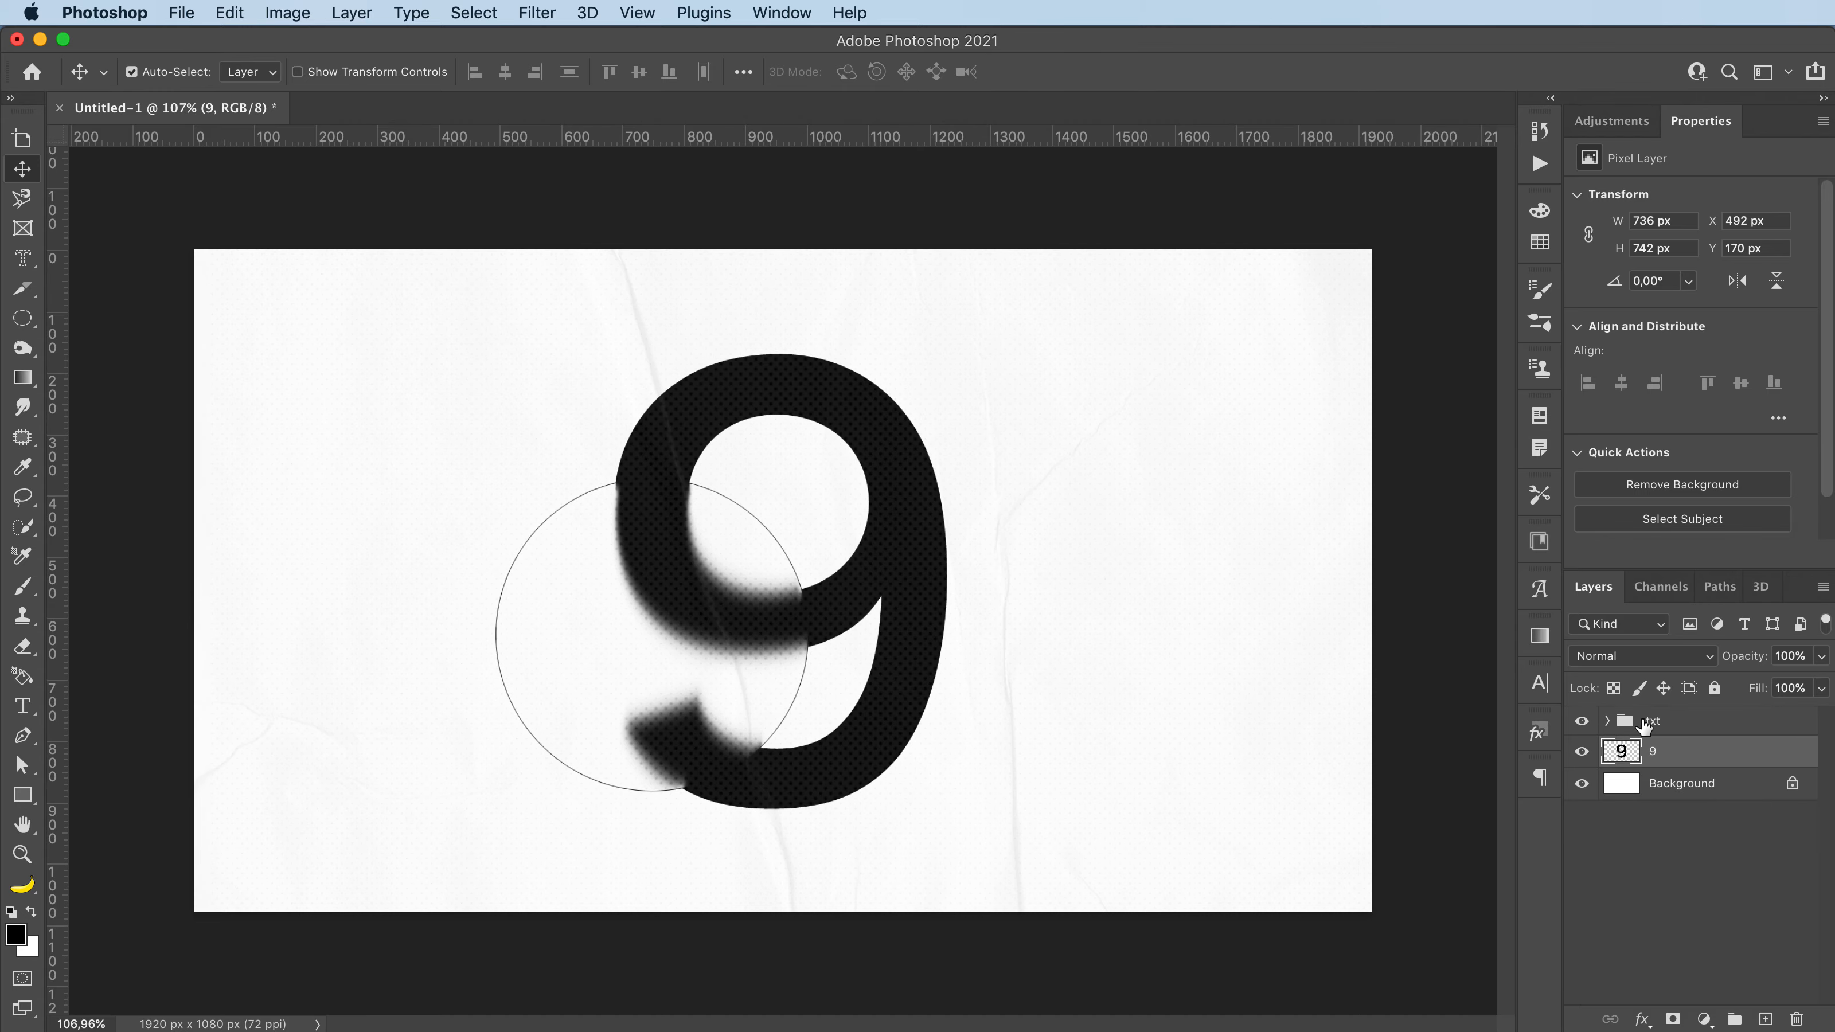
click(1673, 723)
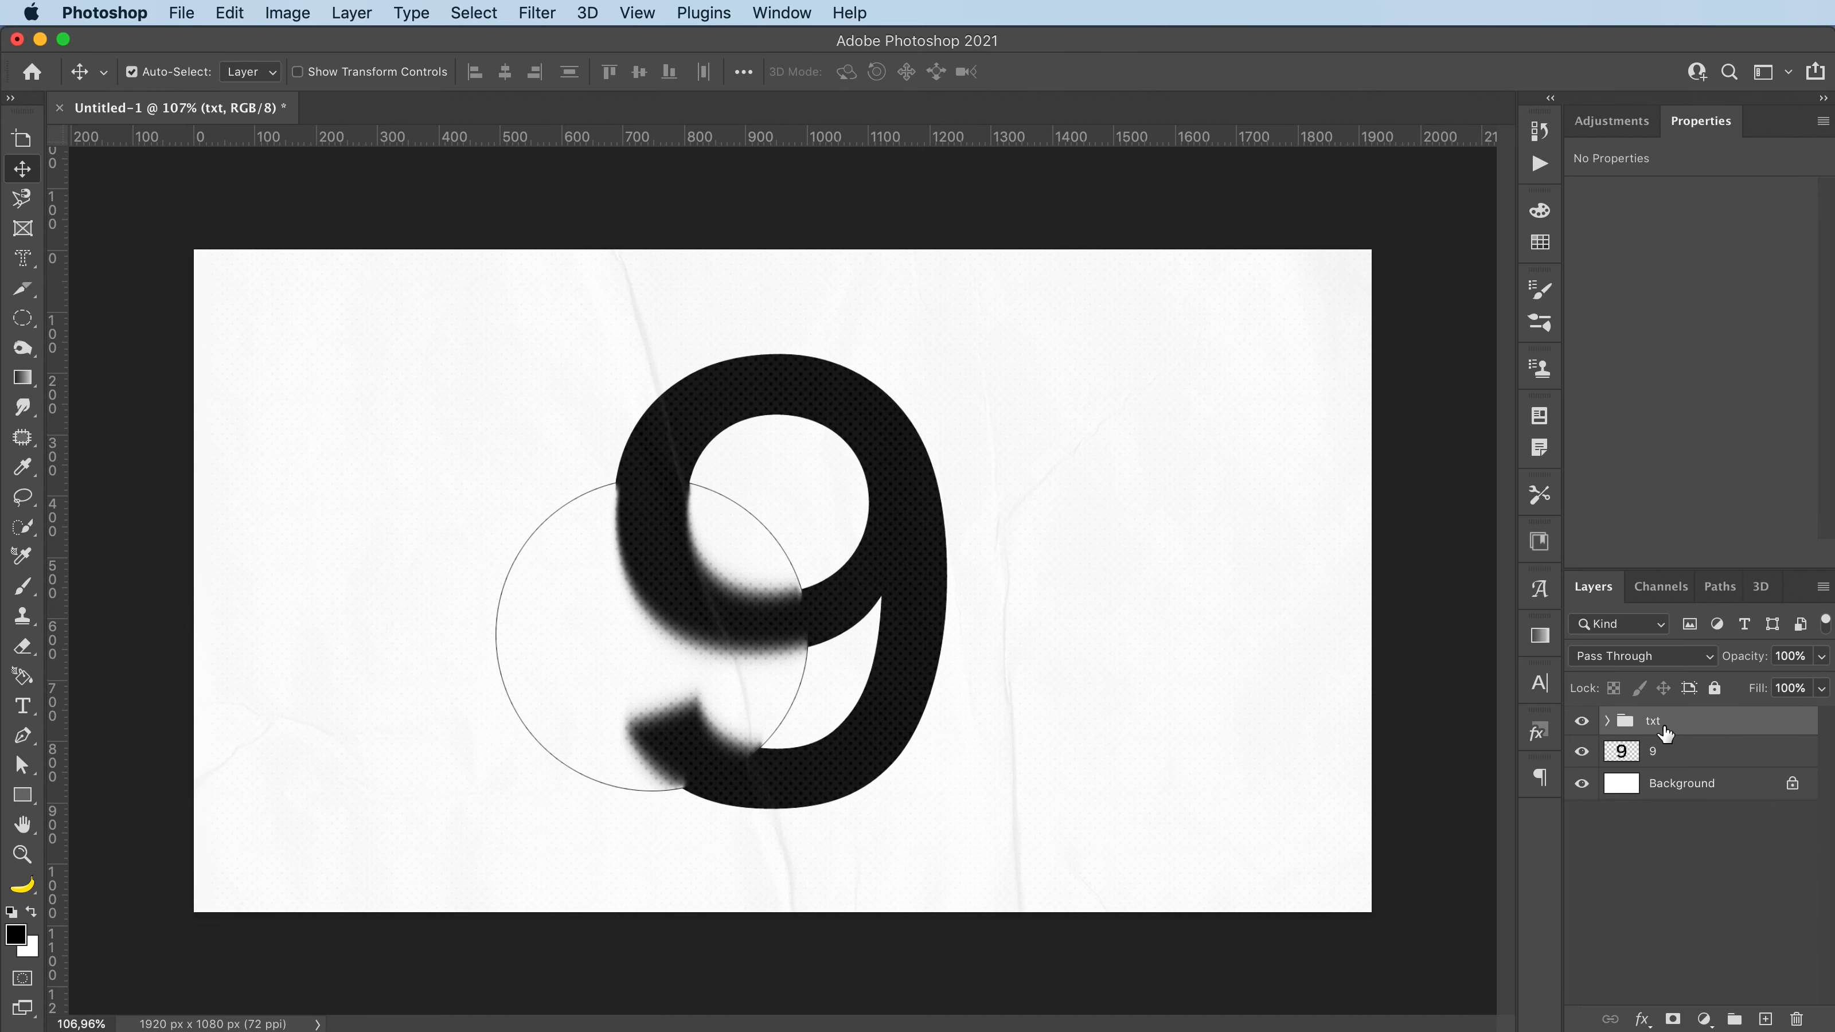
click(1608, 720)
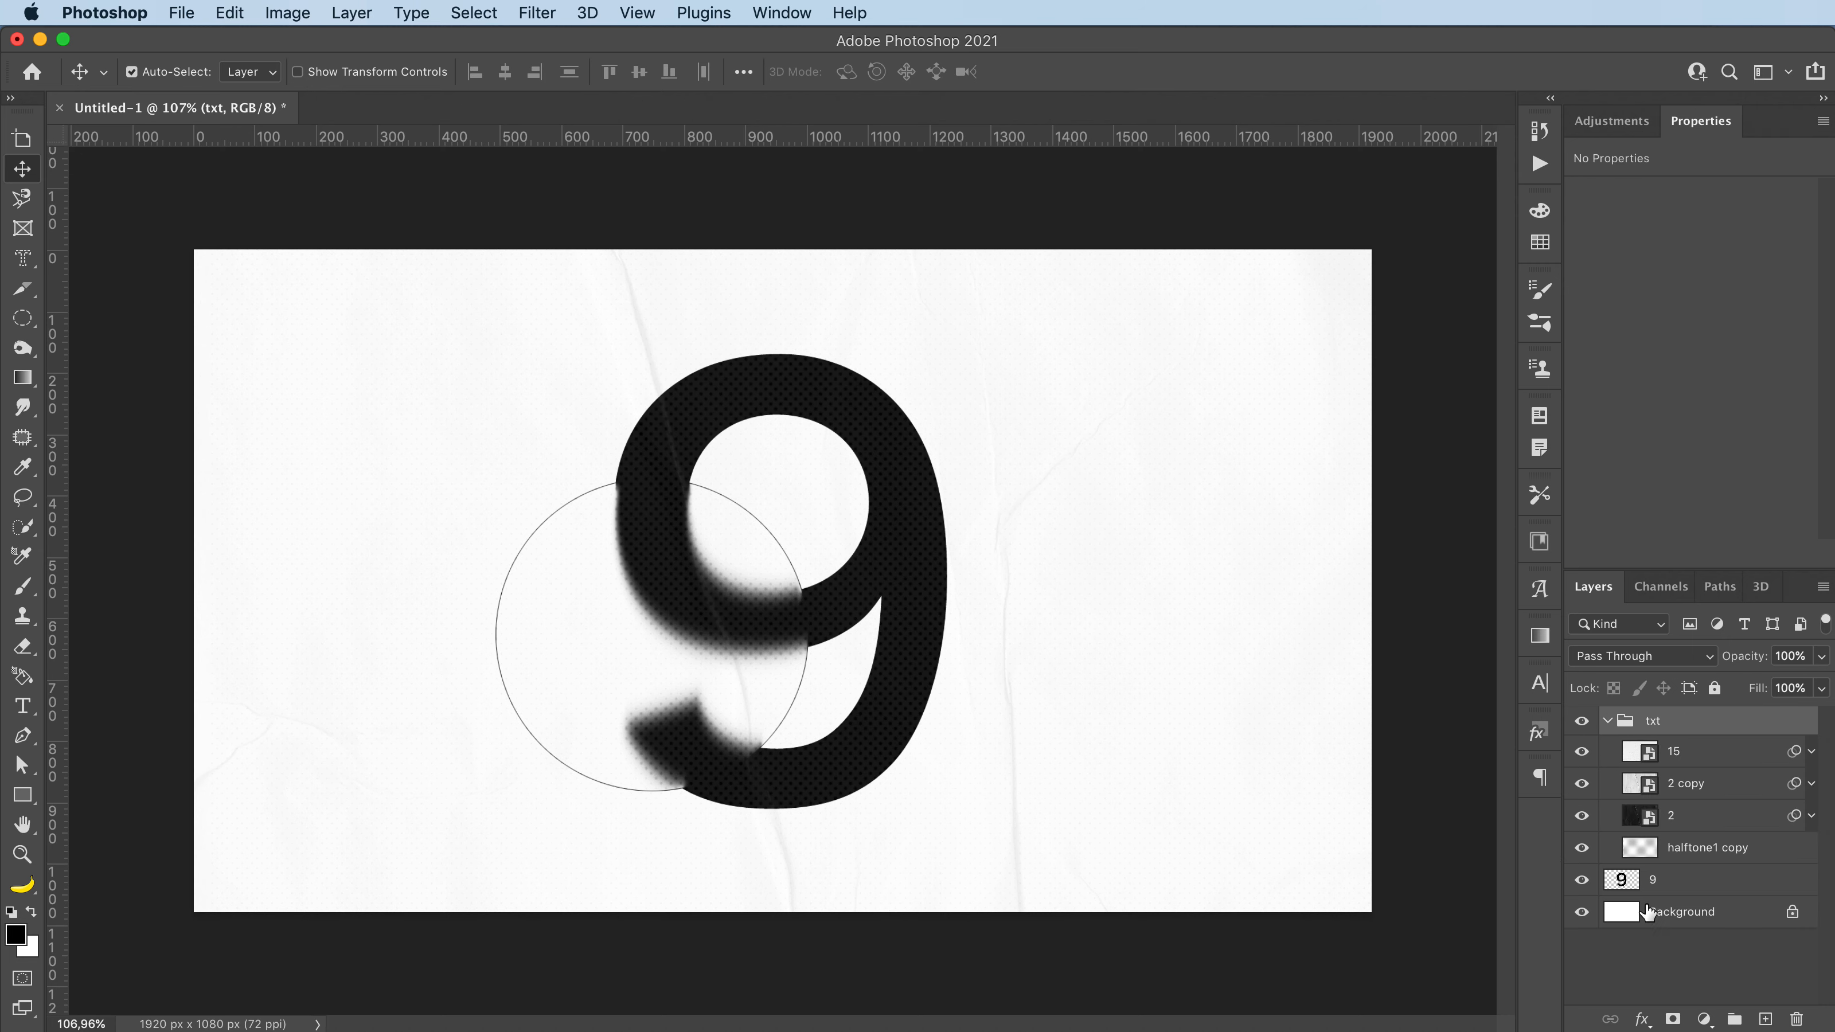
Step: Scale the halftone1 copy layer to 94.63% so it spans exactly the 1920 px canvas width
click(1694, 856)
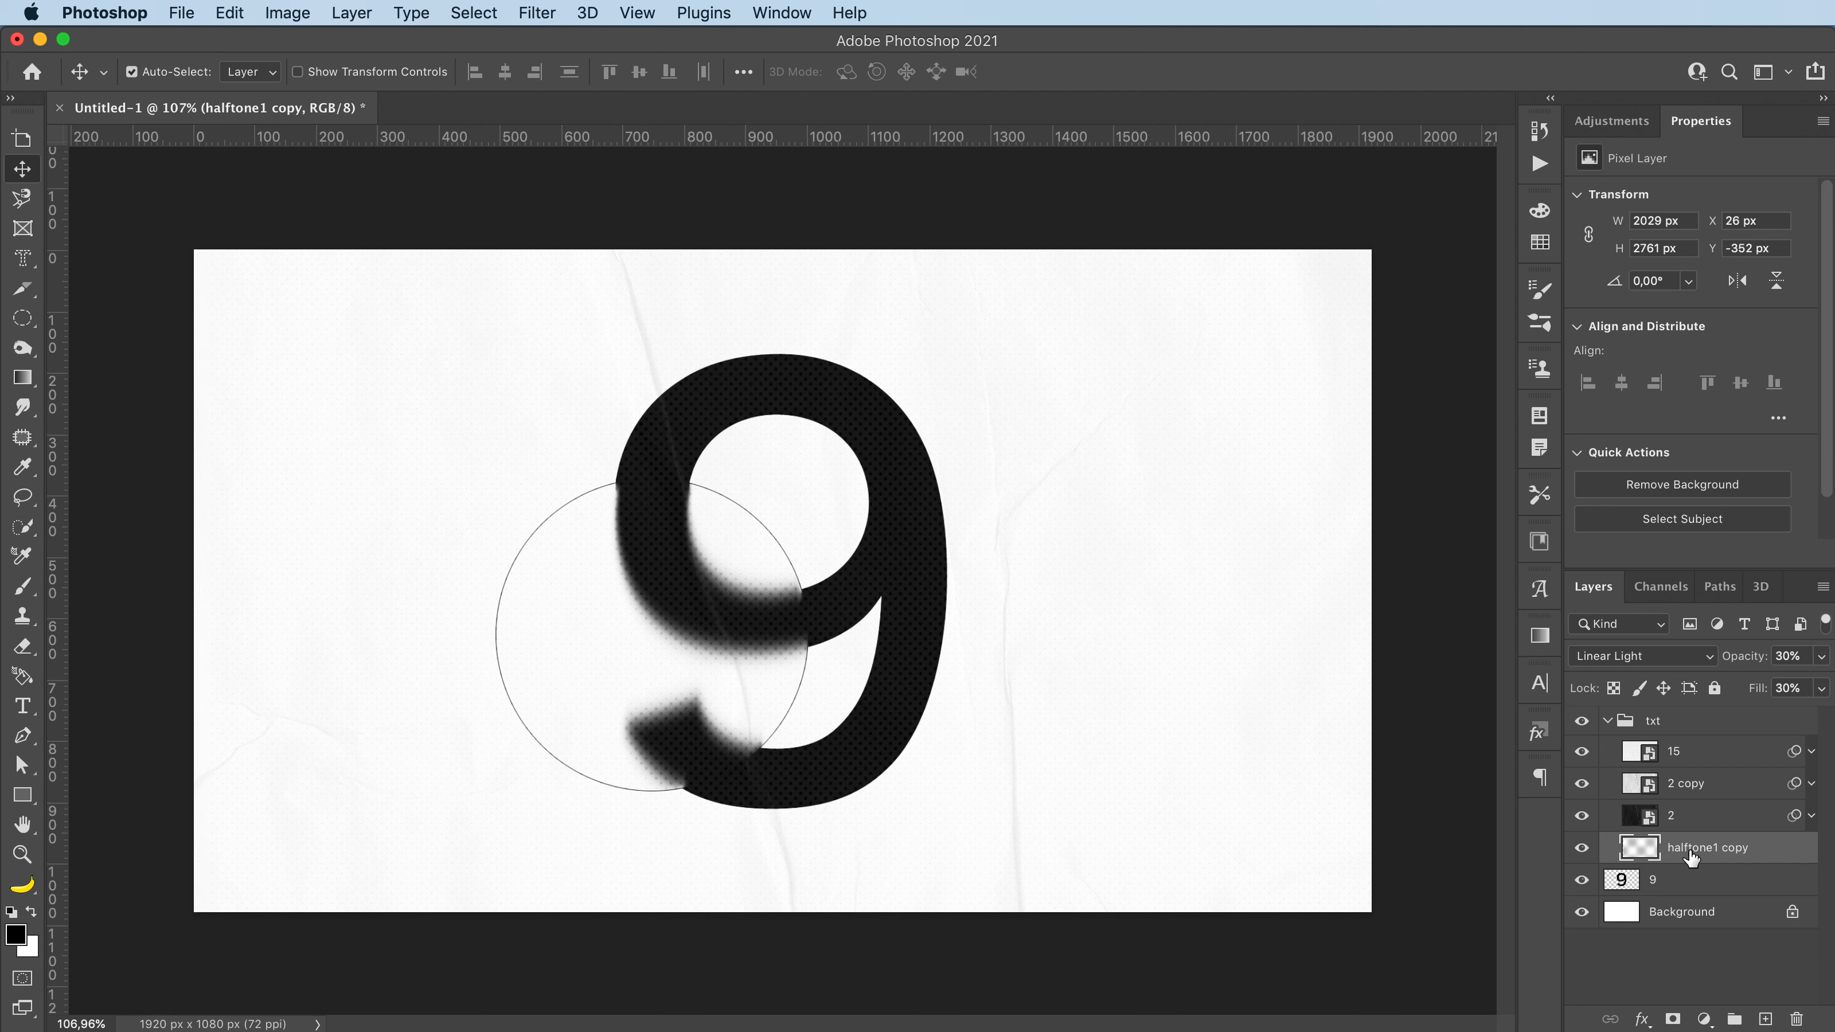
key(super+t)
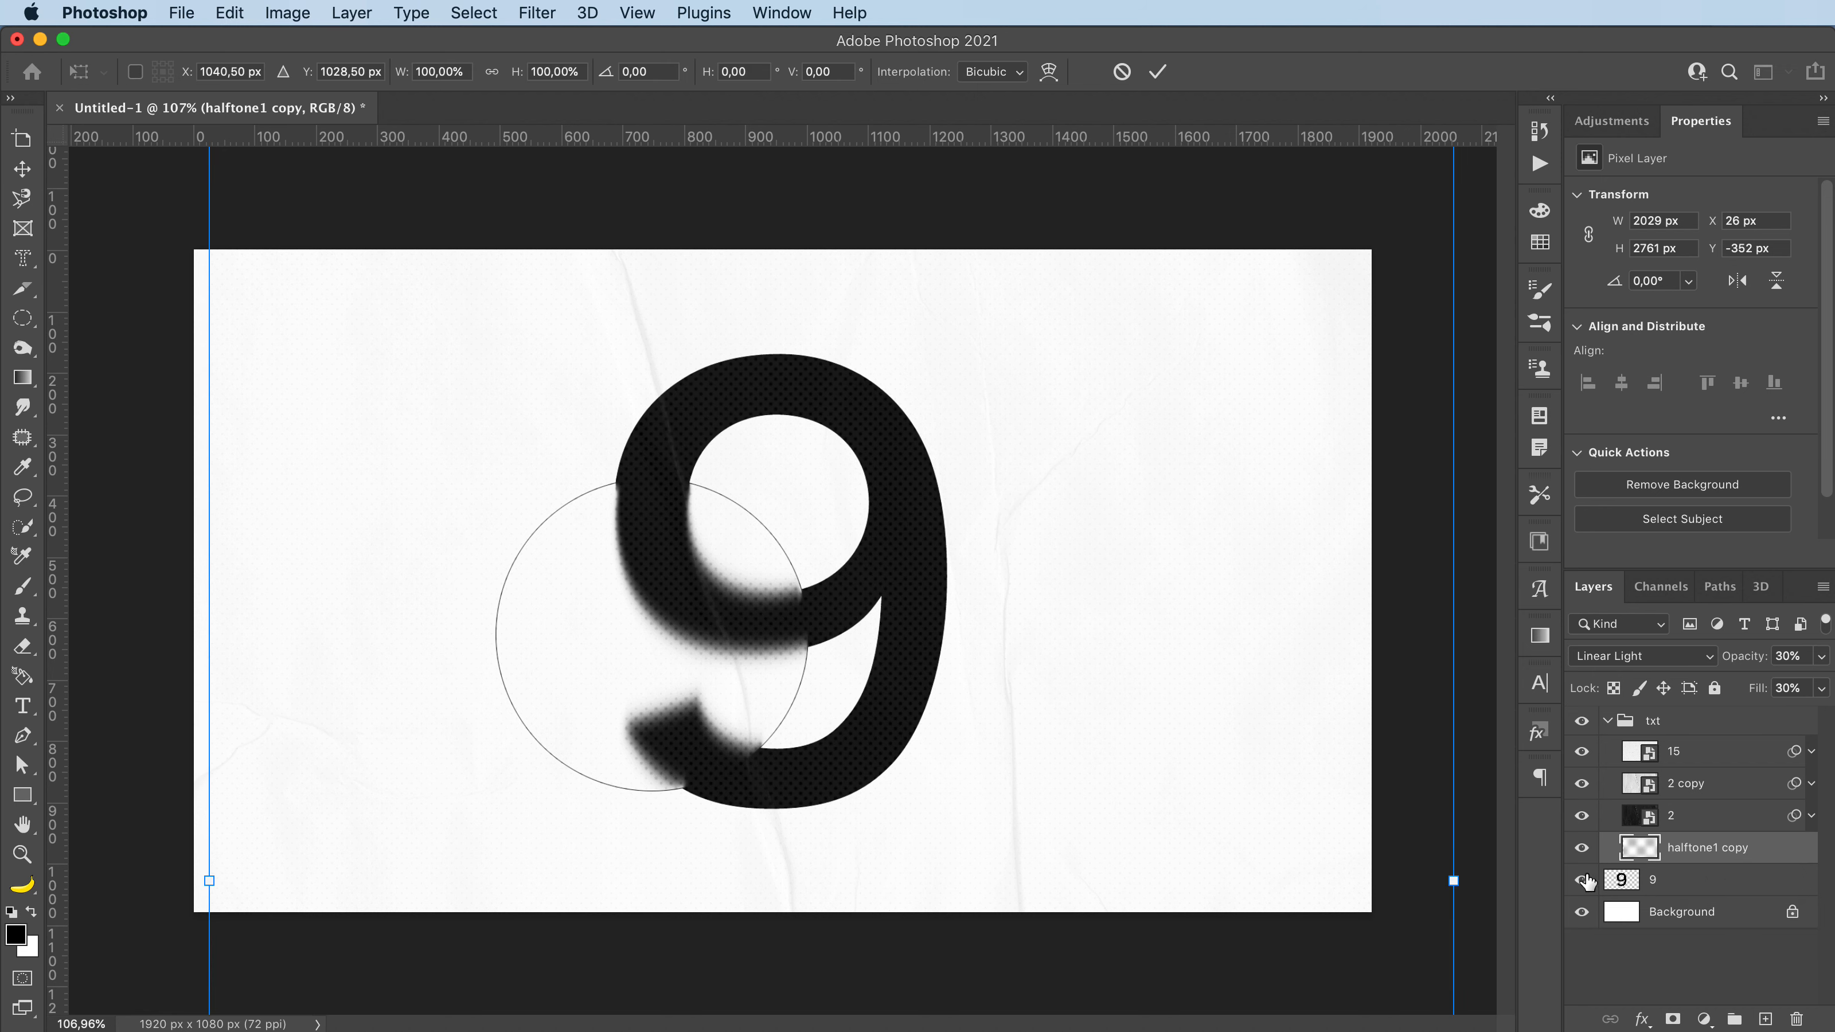
drag(1451, 883, 1372, 877)
drag(209, 876, 194, 877)
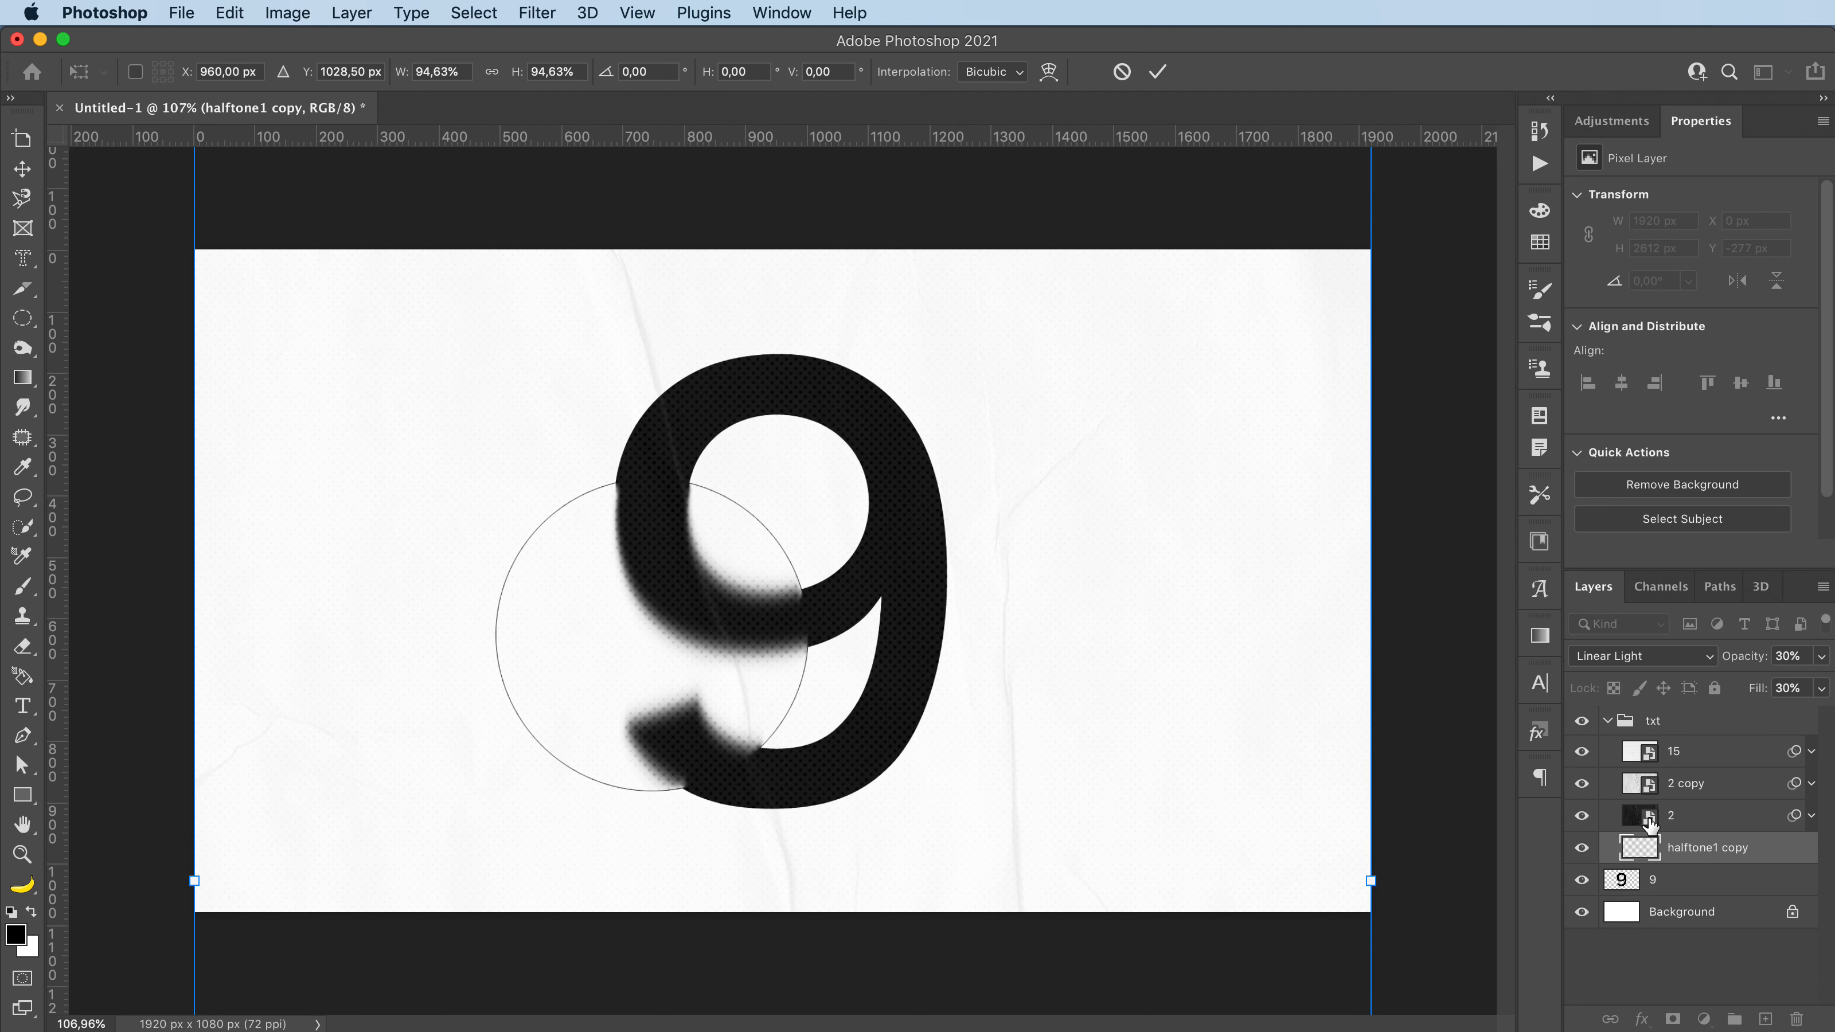
key(Return)
Step: Set the halftone1 copy layer to 100% opacity, 100% fill and Normal blend mode
click(1821, 655)
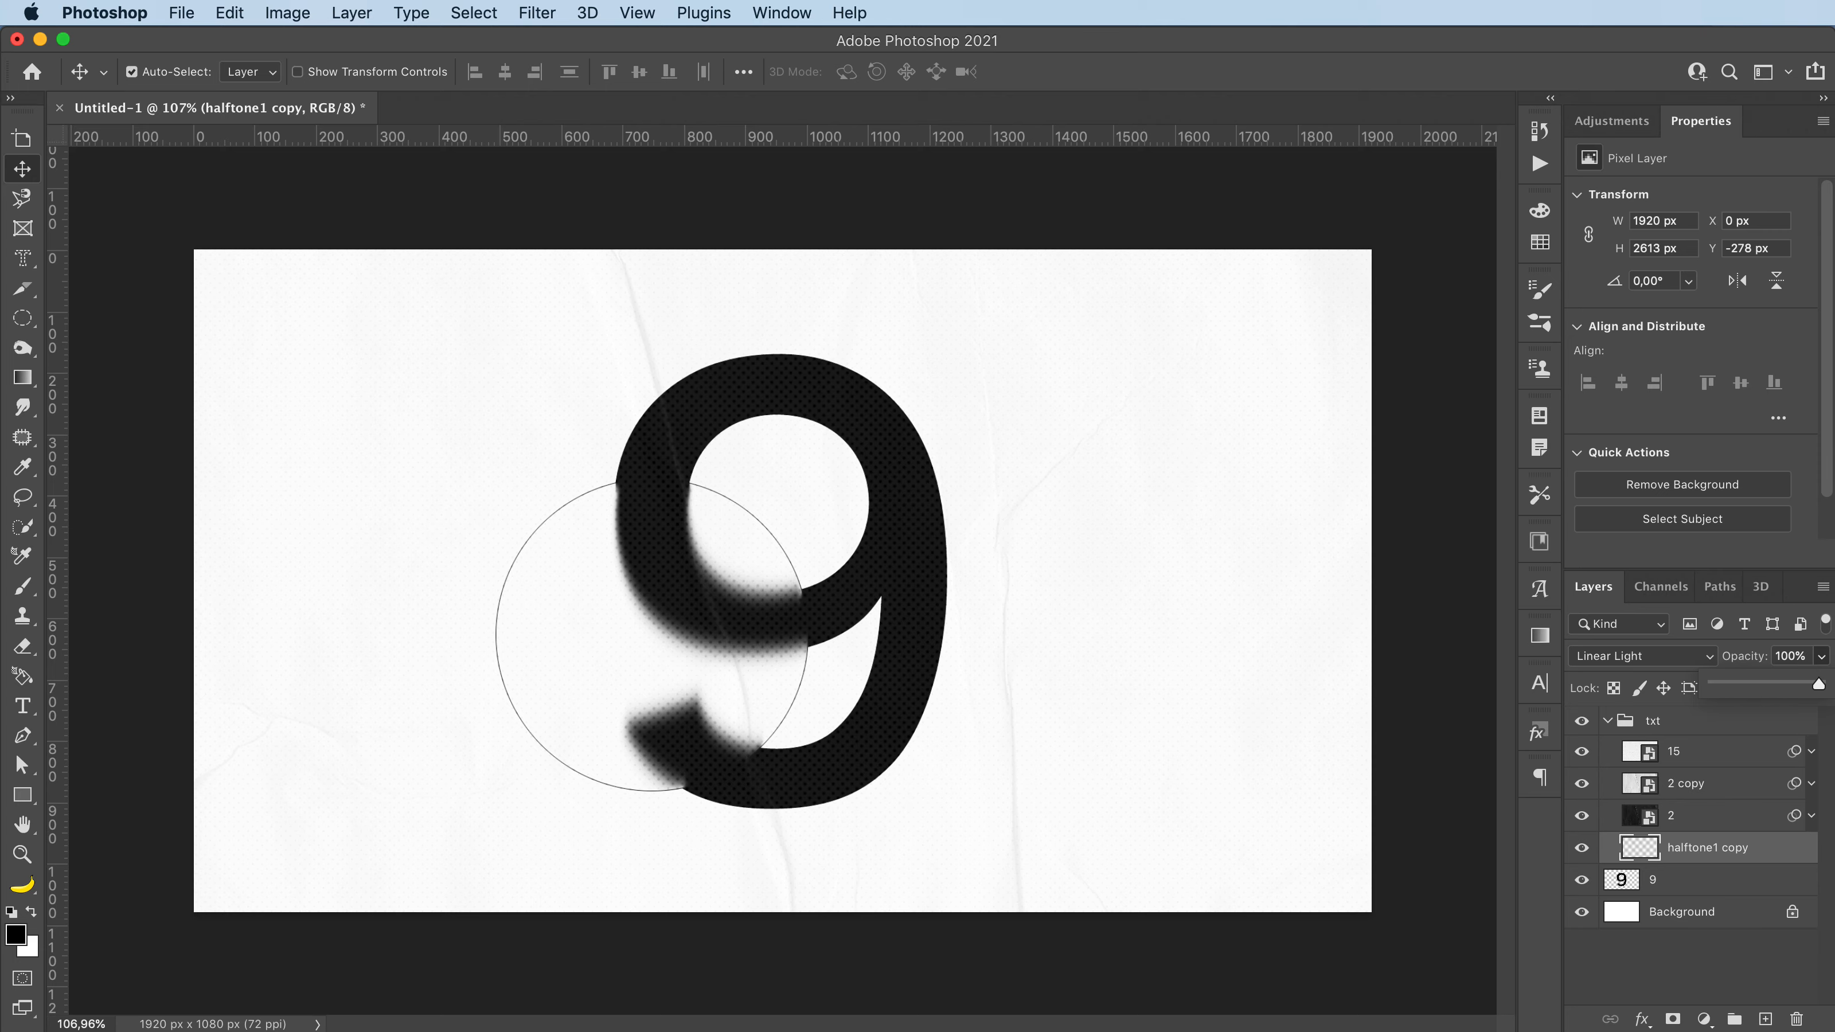
click(1821, 656)
click(1821, 688)
drag(1755, 717, 1828, 719)
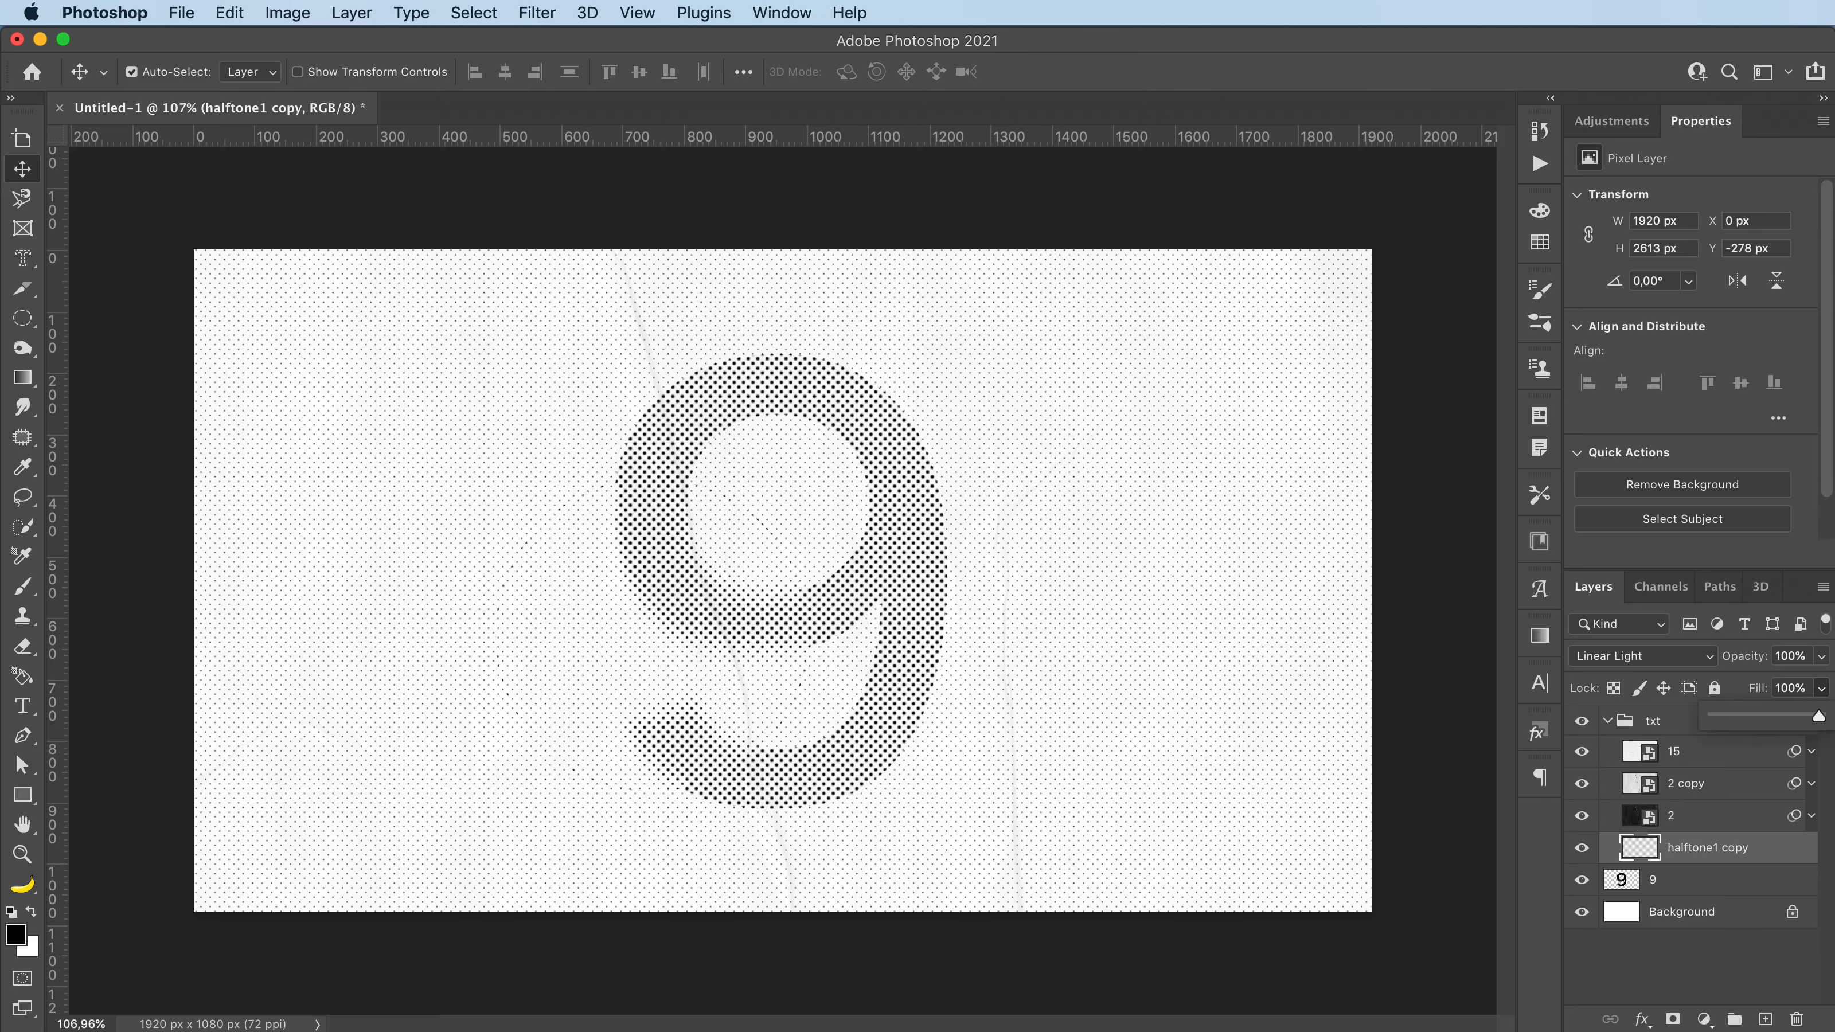
click(1641, 655)
click(1634, 338)
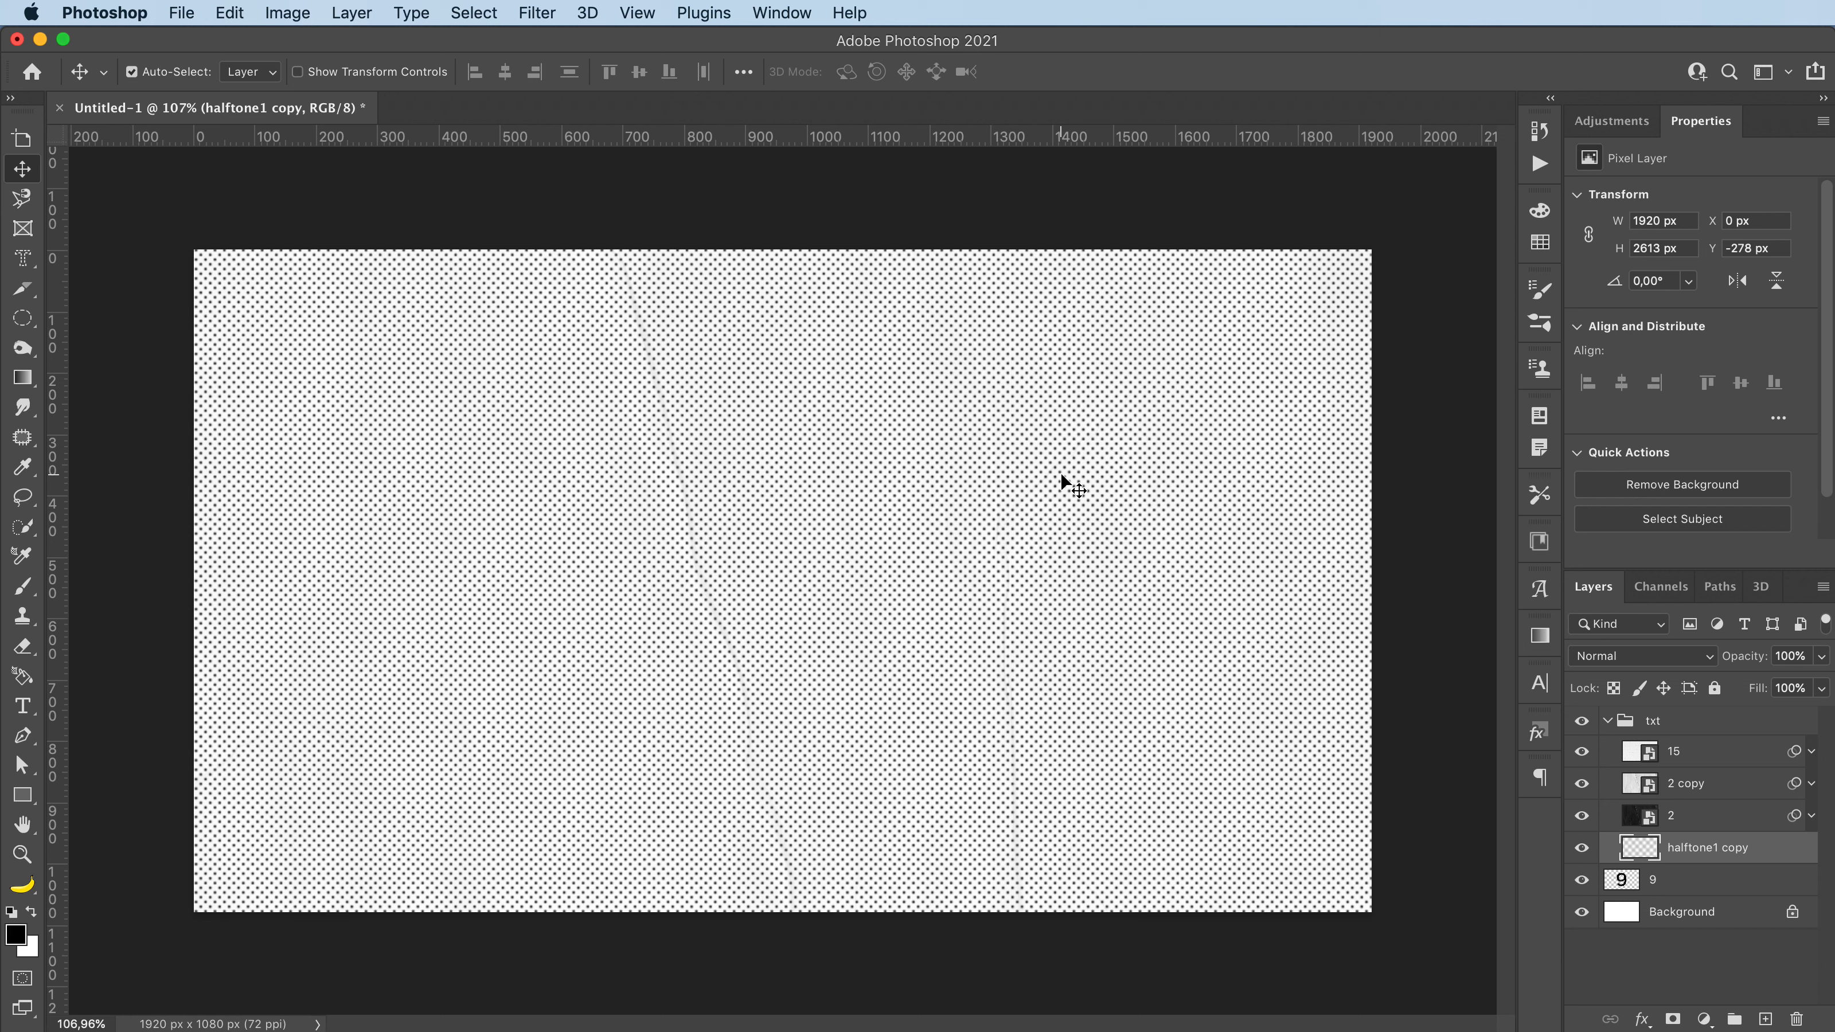
Step: Preview the blend modes on the halftone1 copy layer, then apply Linear Light with 30% opacity and 30% fill
click(1636, 659)
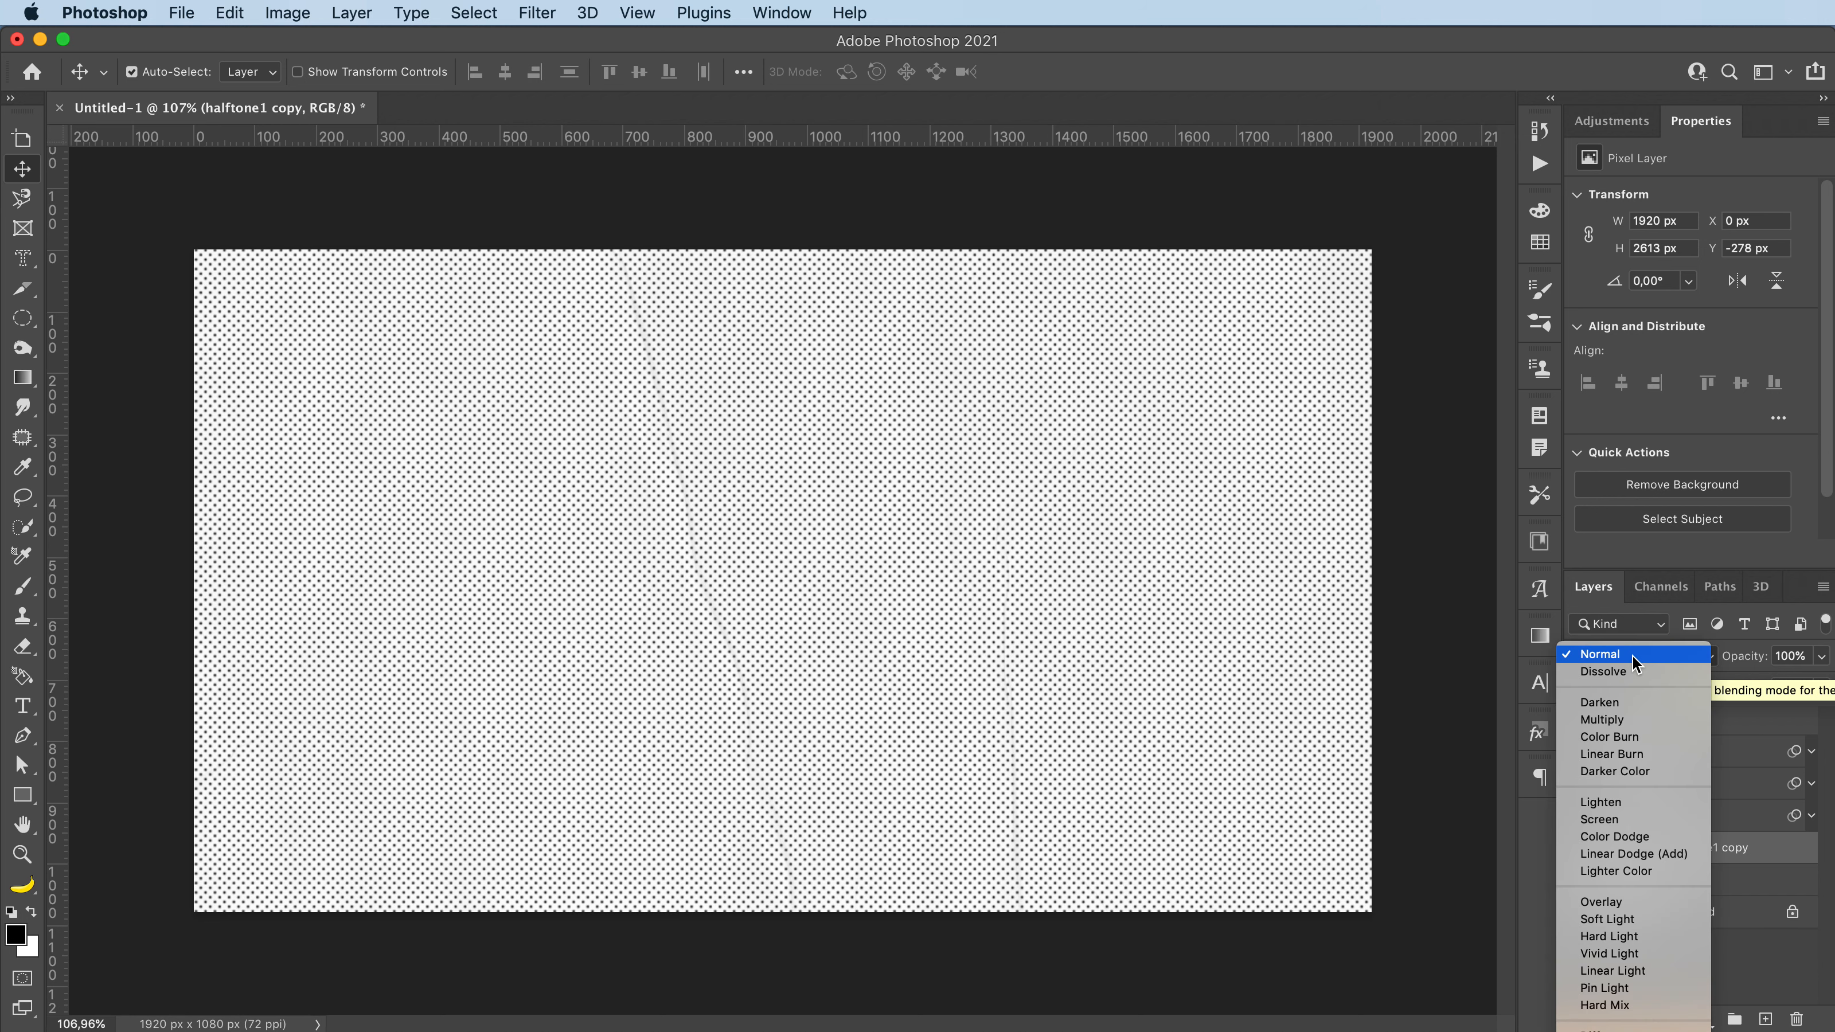
key(Down)
key(Down)
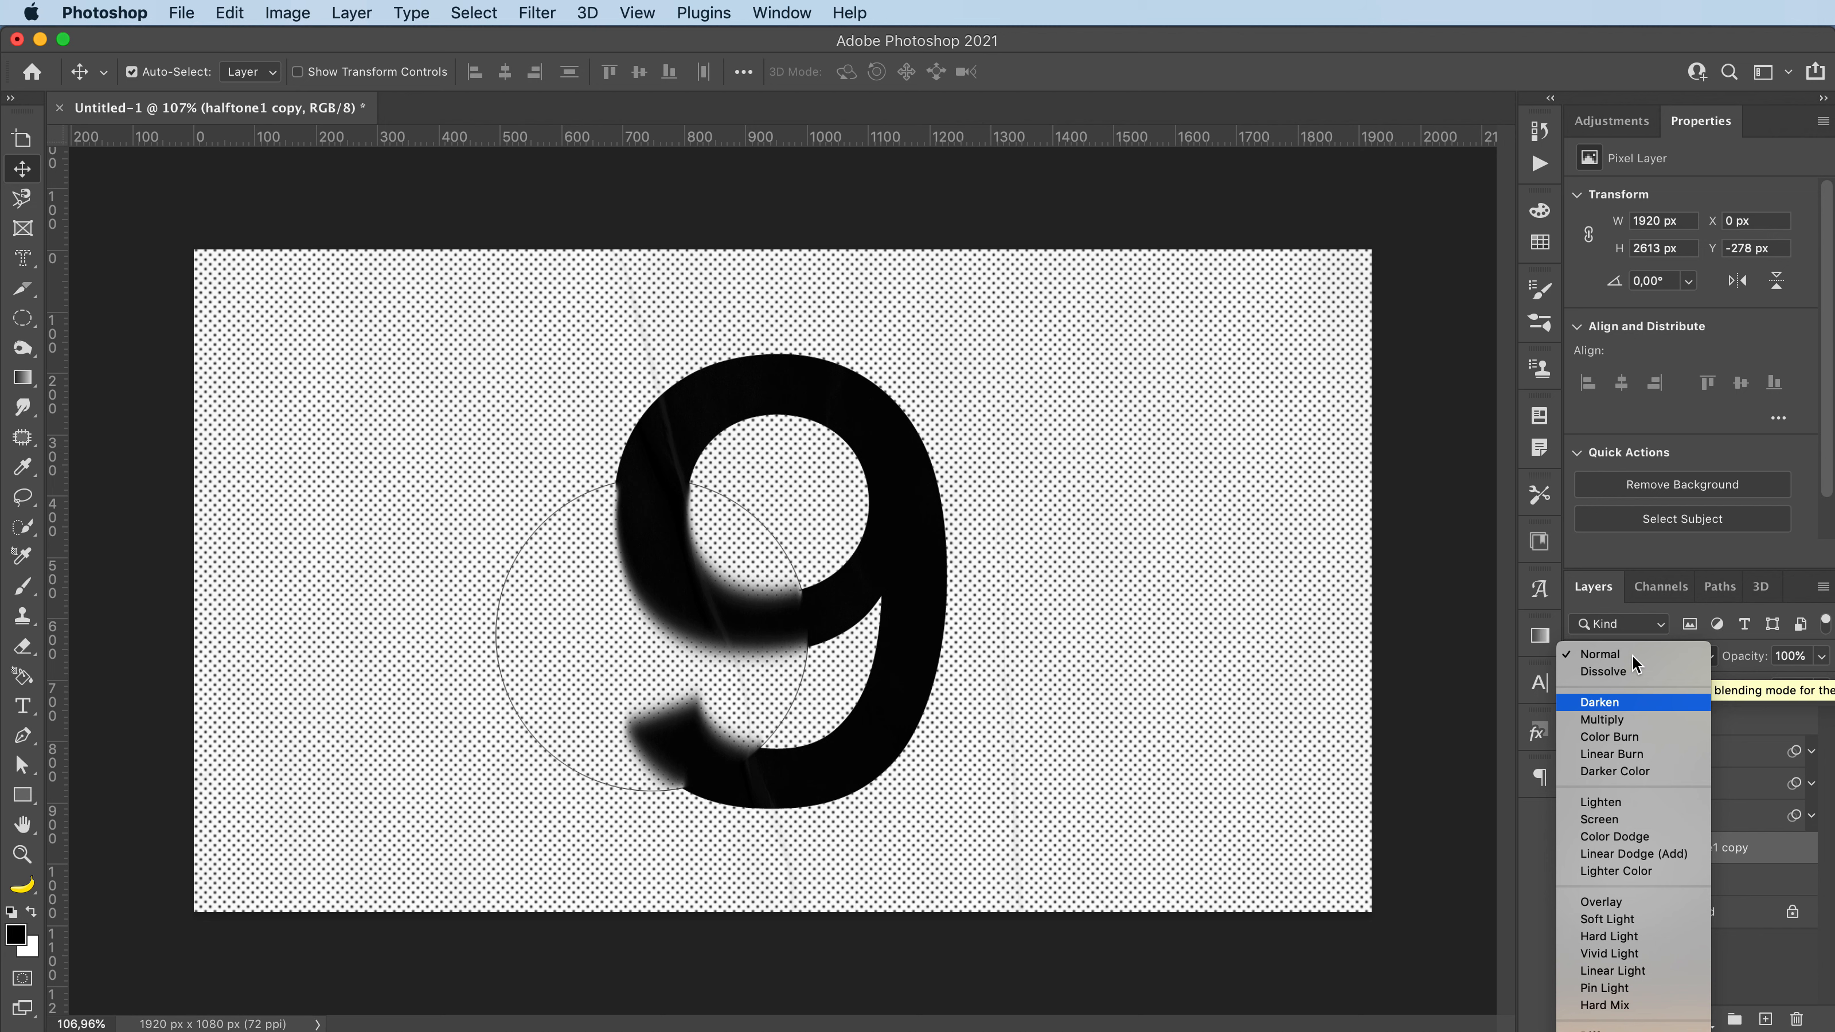
key(Down)
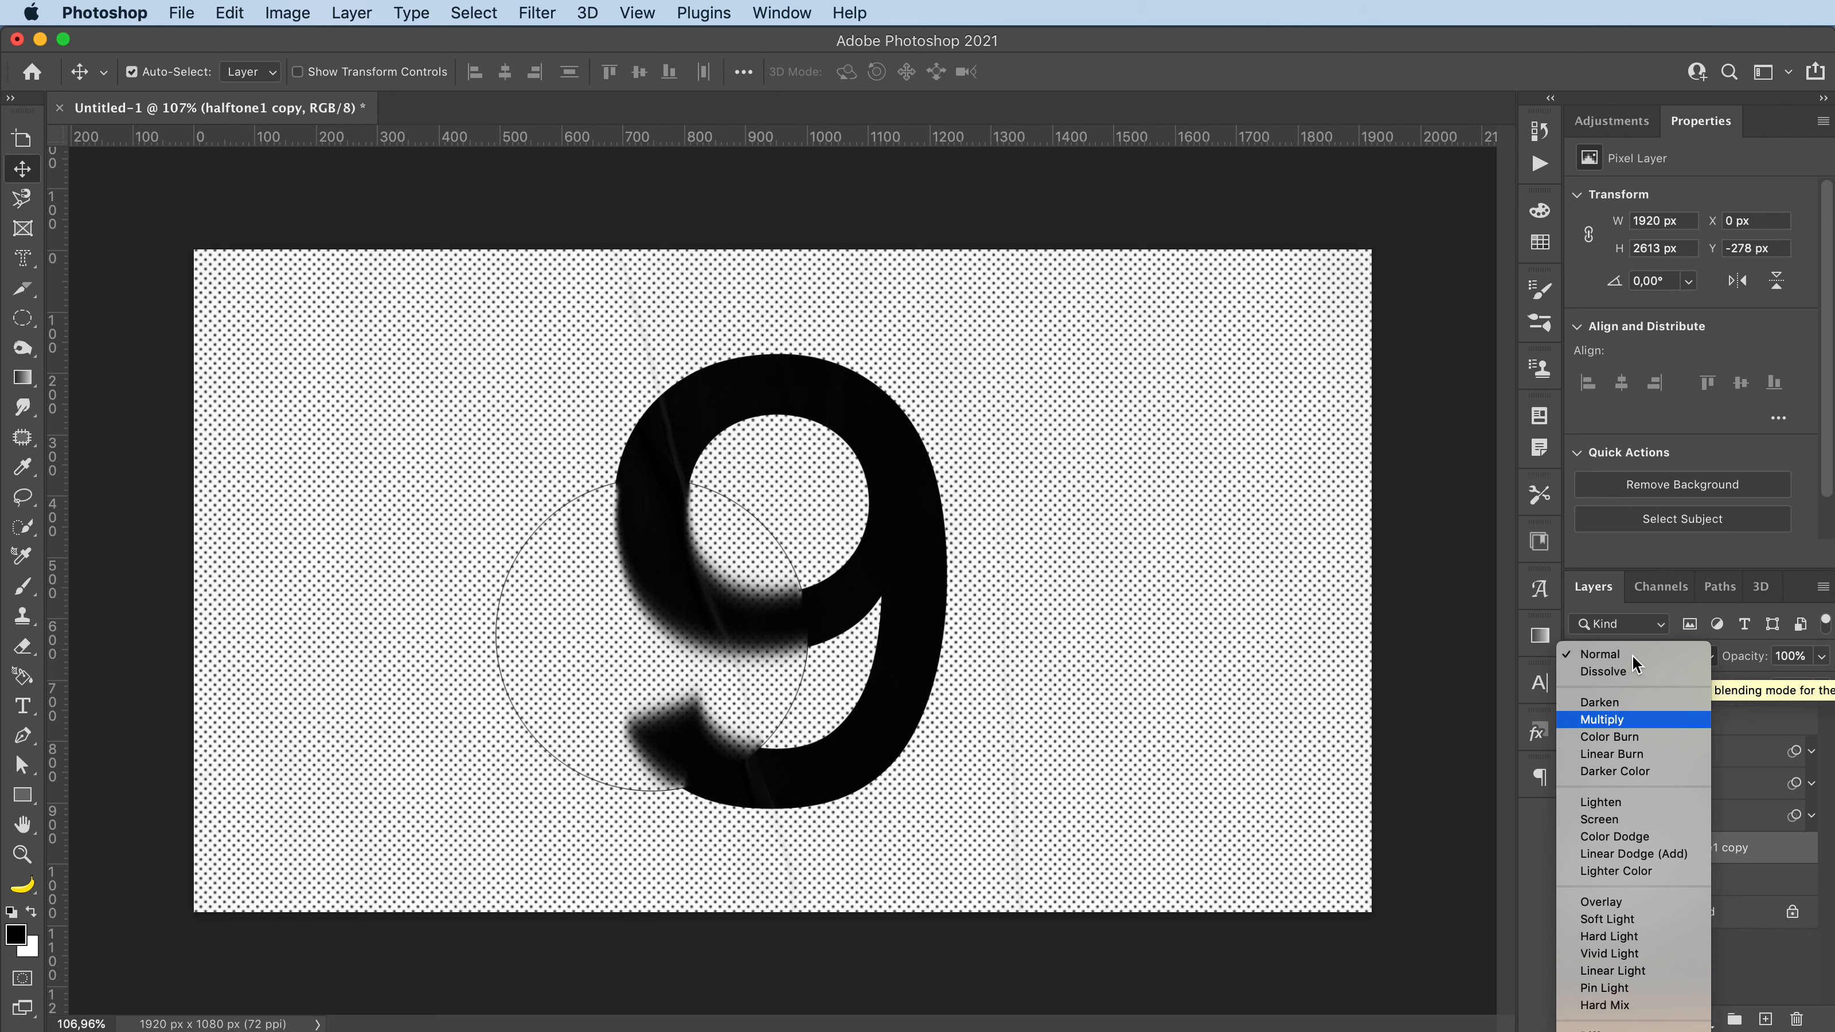
key(Down)
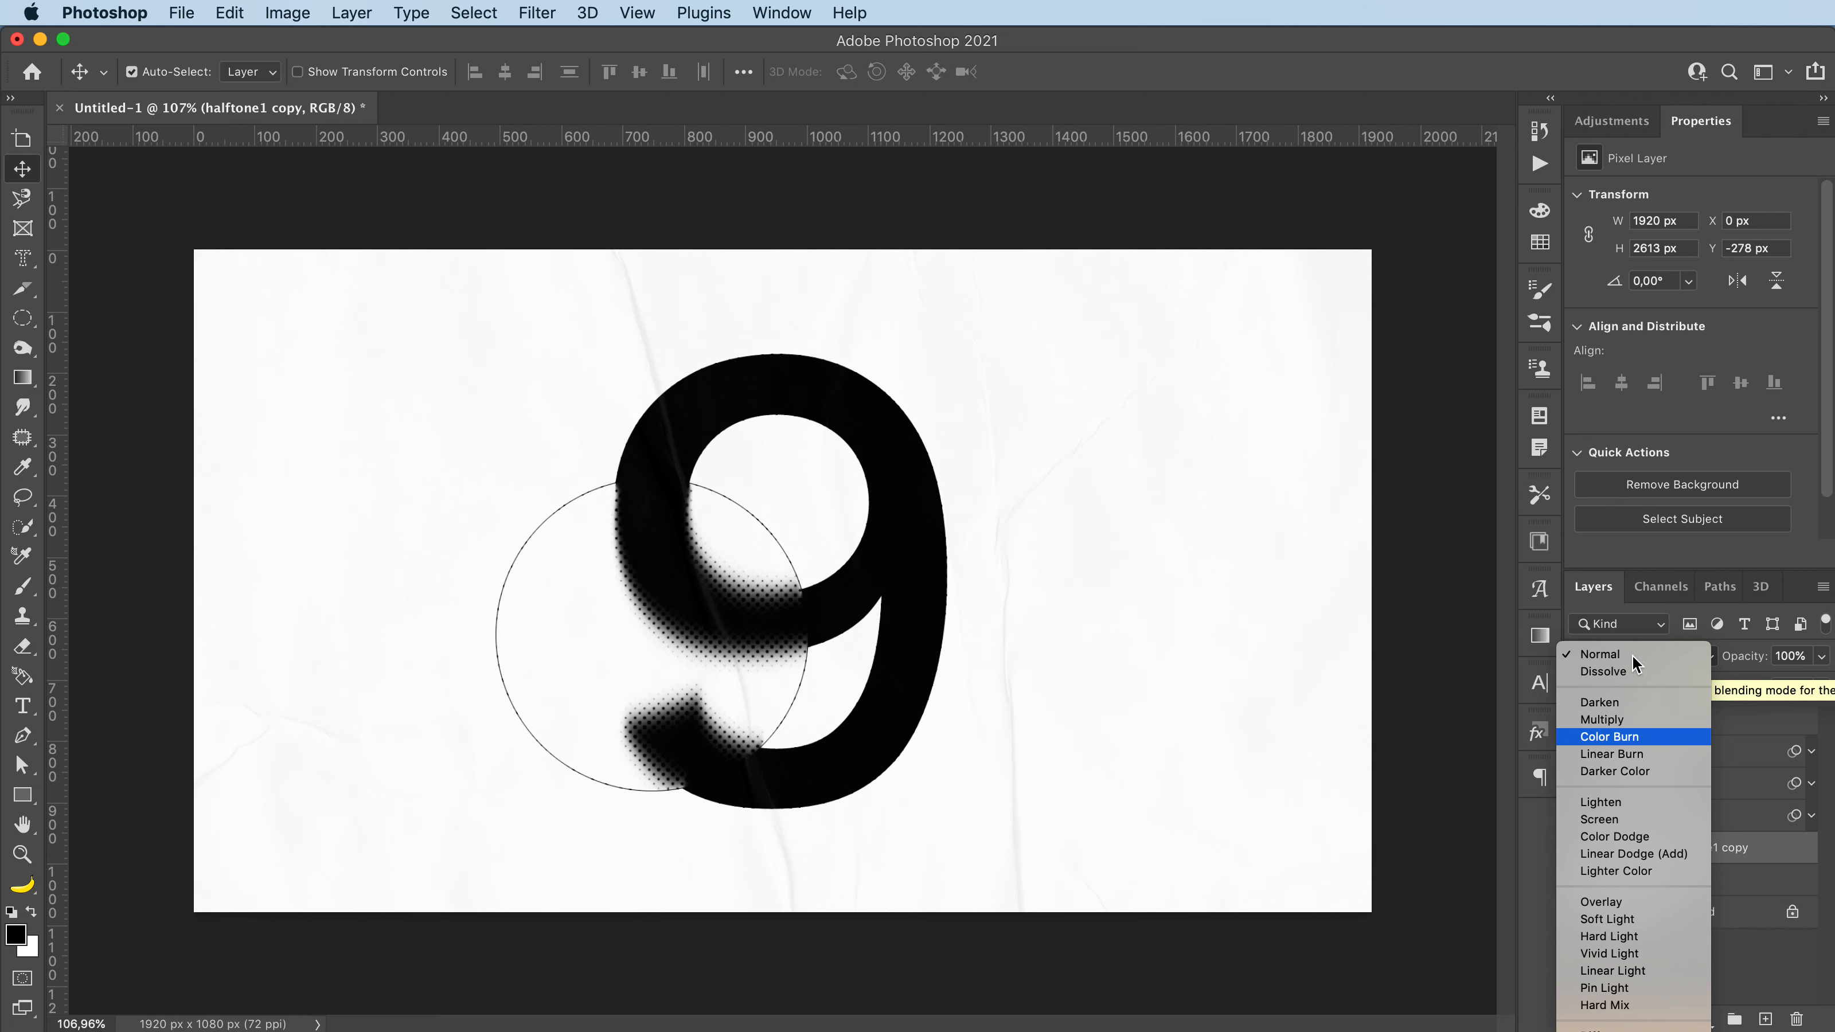
key(Down)
key(Down)
key(Down)
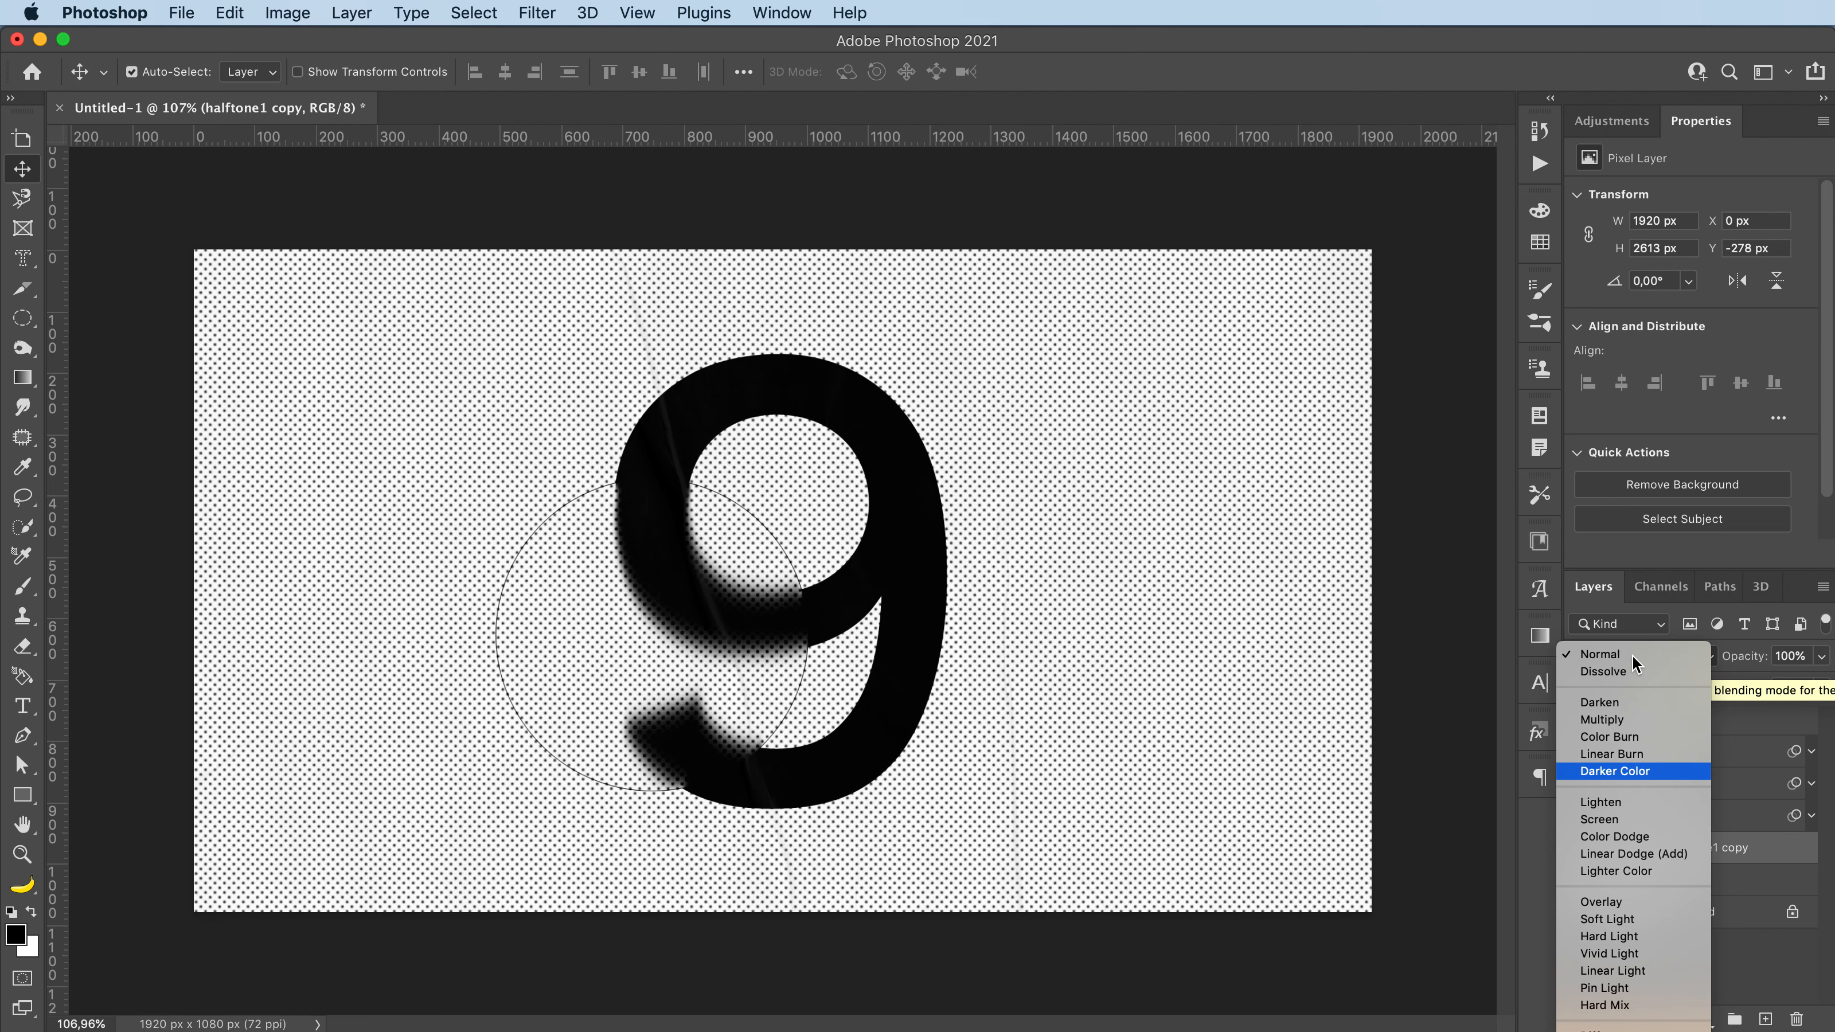
key(Down)
key(Down)
key(Down)
key(Down)
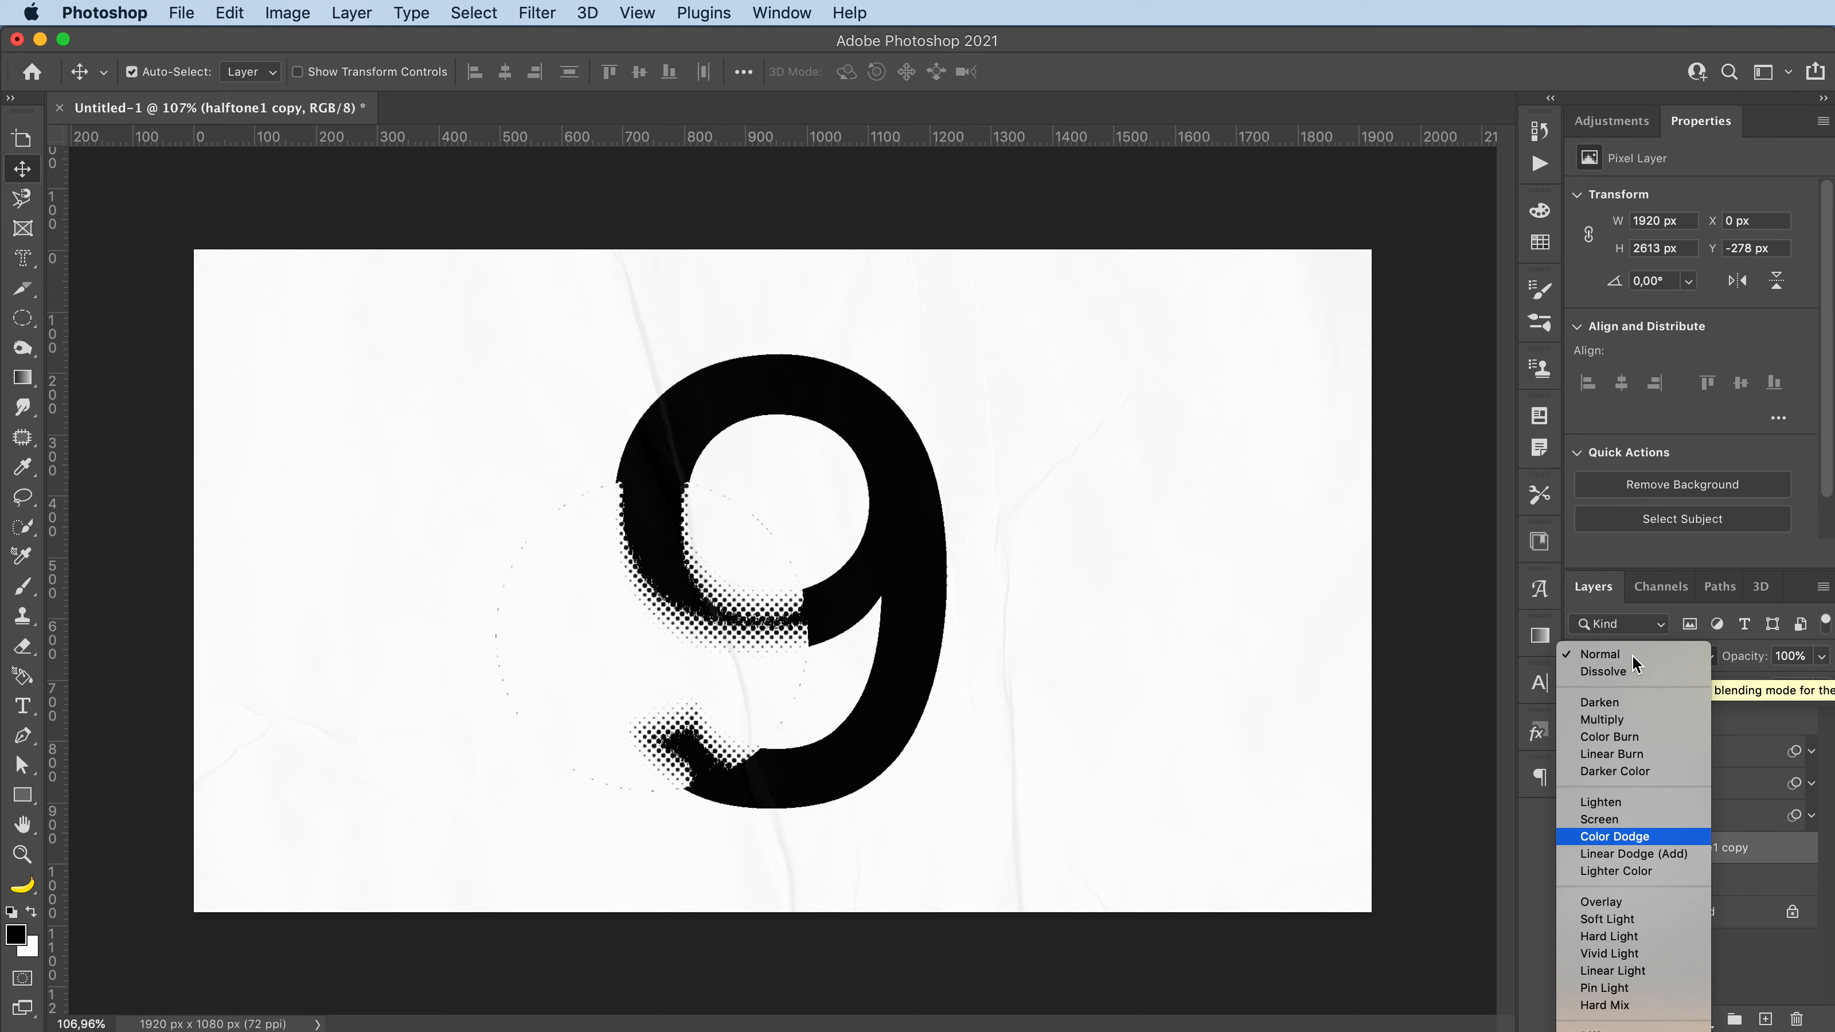
key(Down)
key(Down)
key(Down)
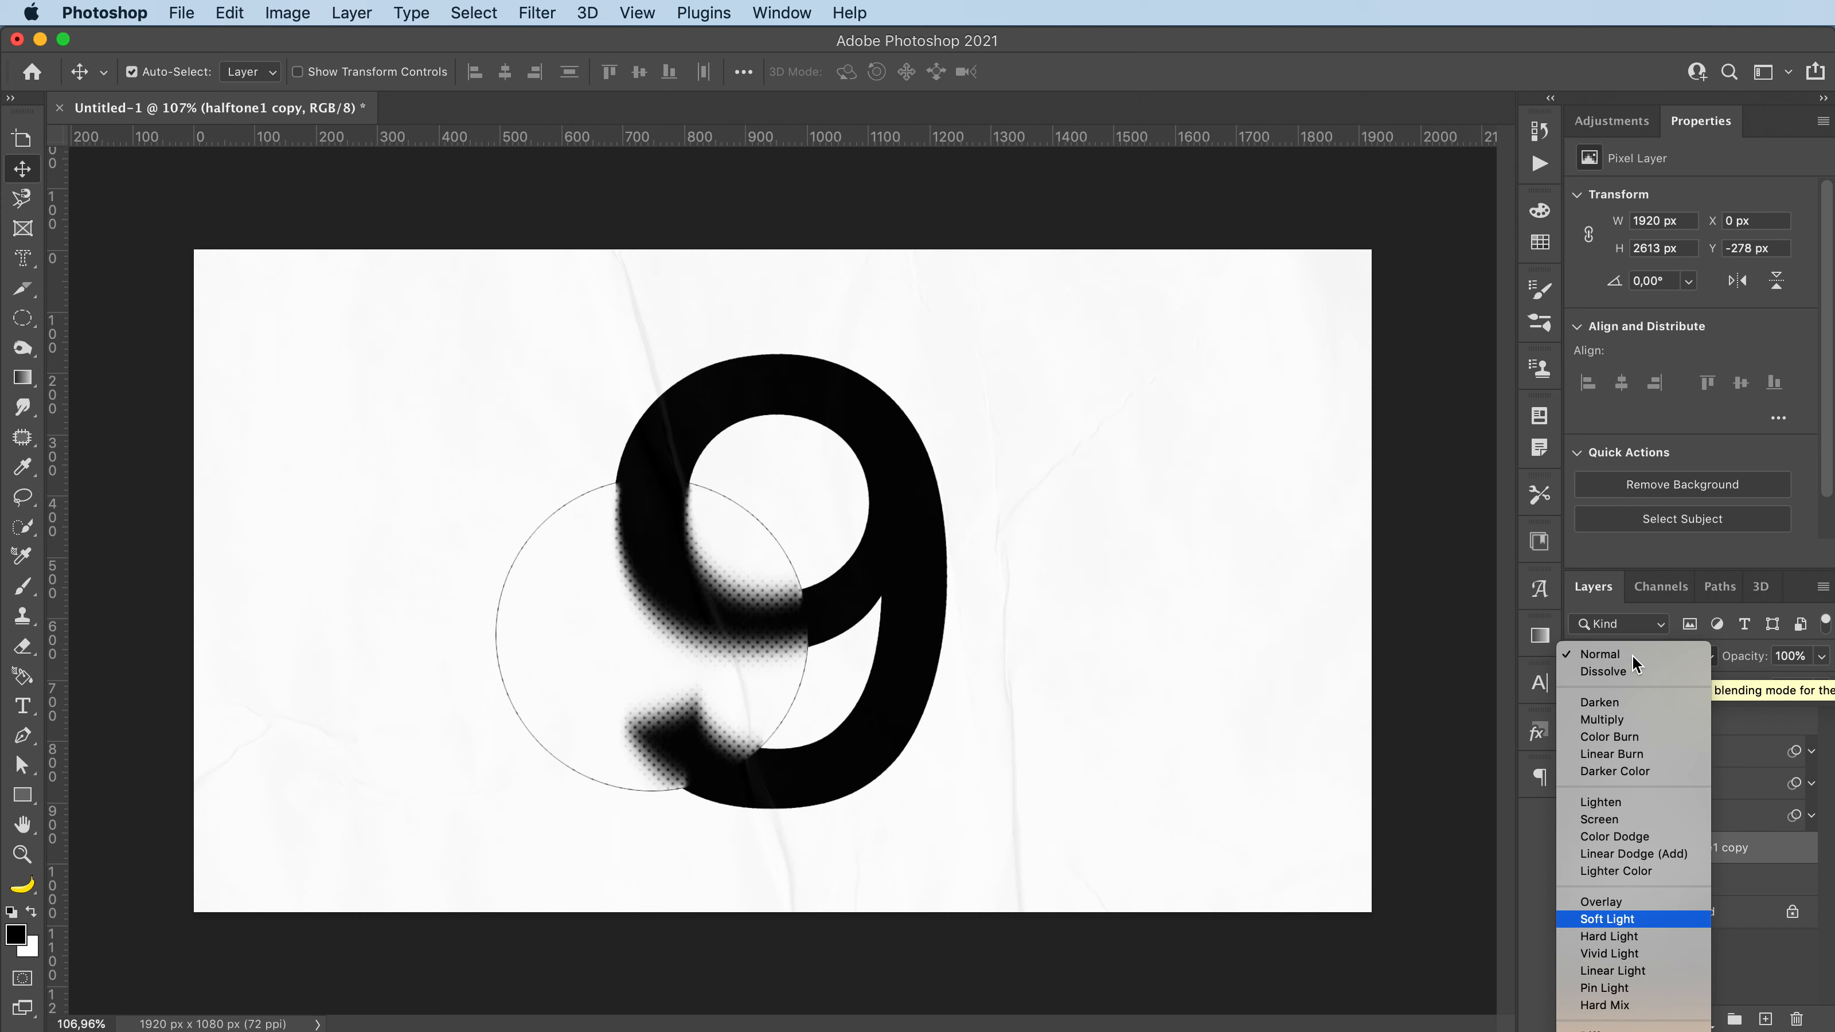
key(Down)
key(Down)
key(Down)
key(Down)
key(Down)
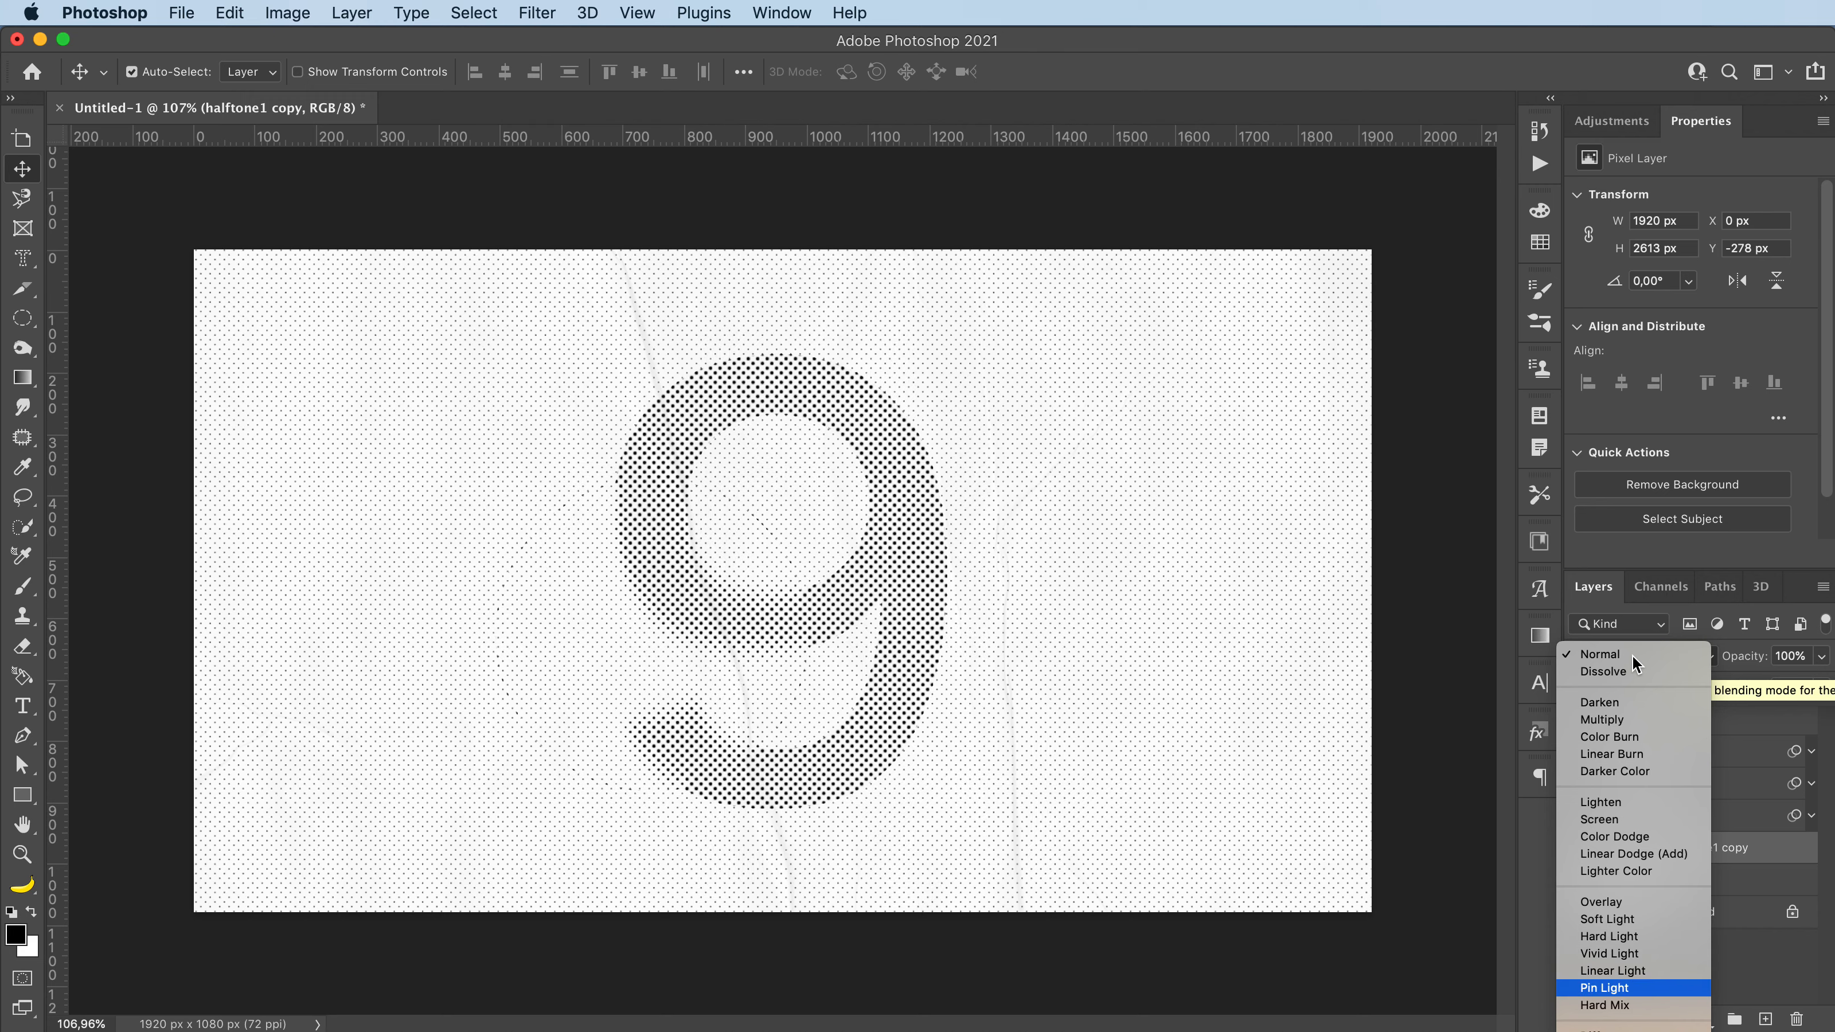
key(Up)
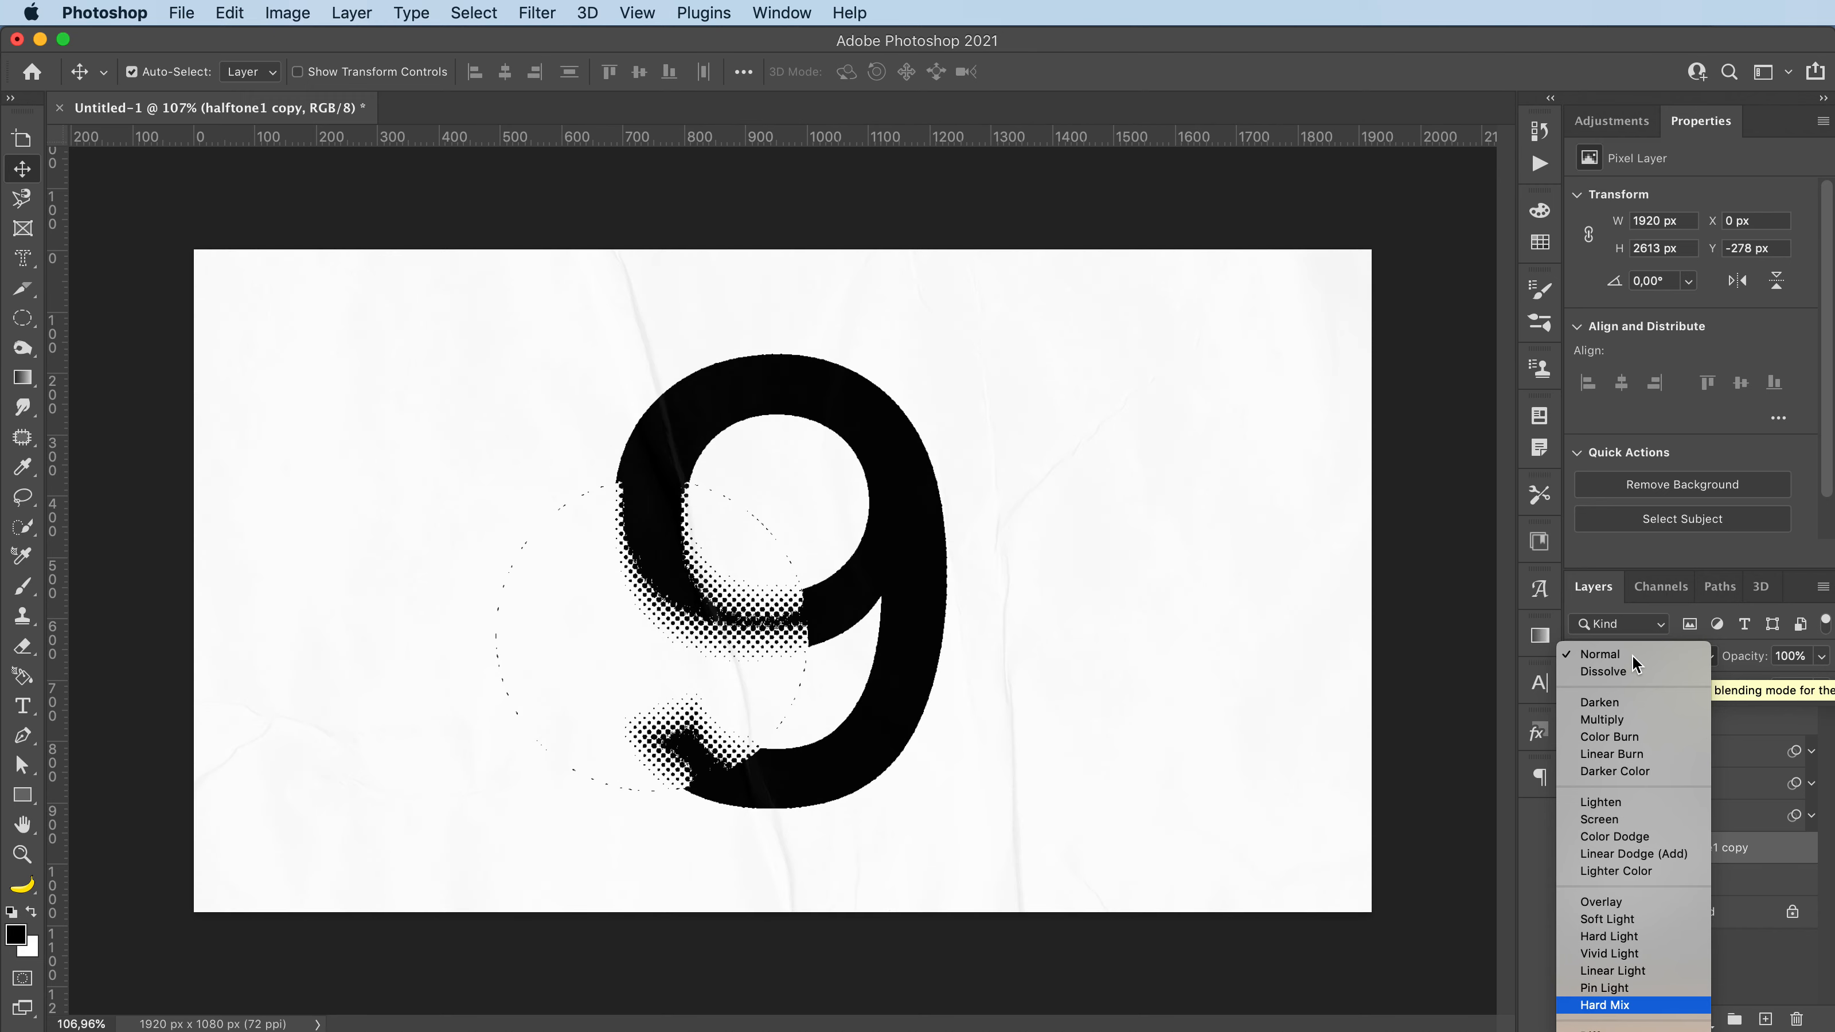
key(Up)
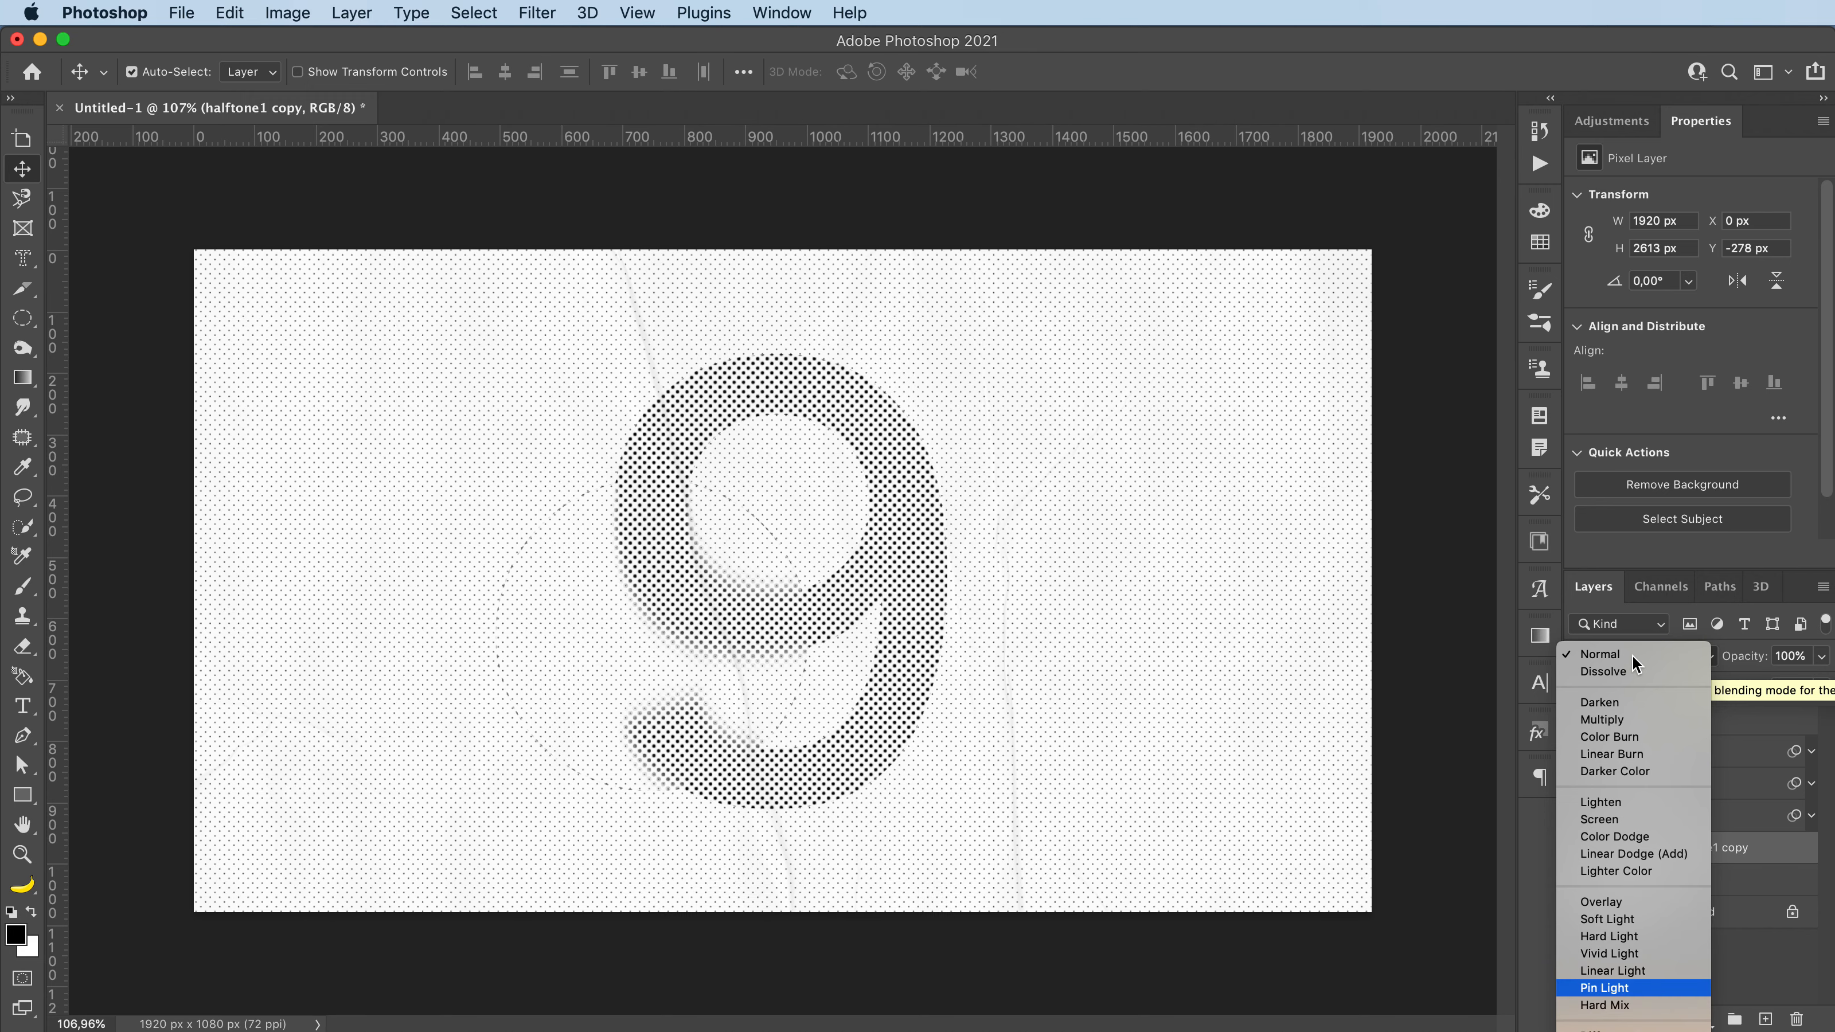
key(Down)
key(Down)
key(Down)
key(Down)
key(Down)
key(Down)
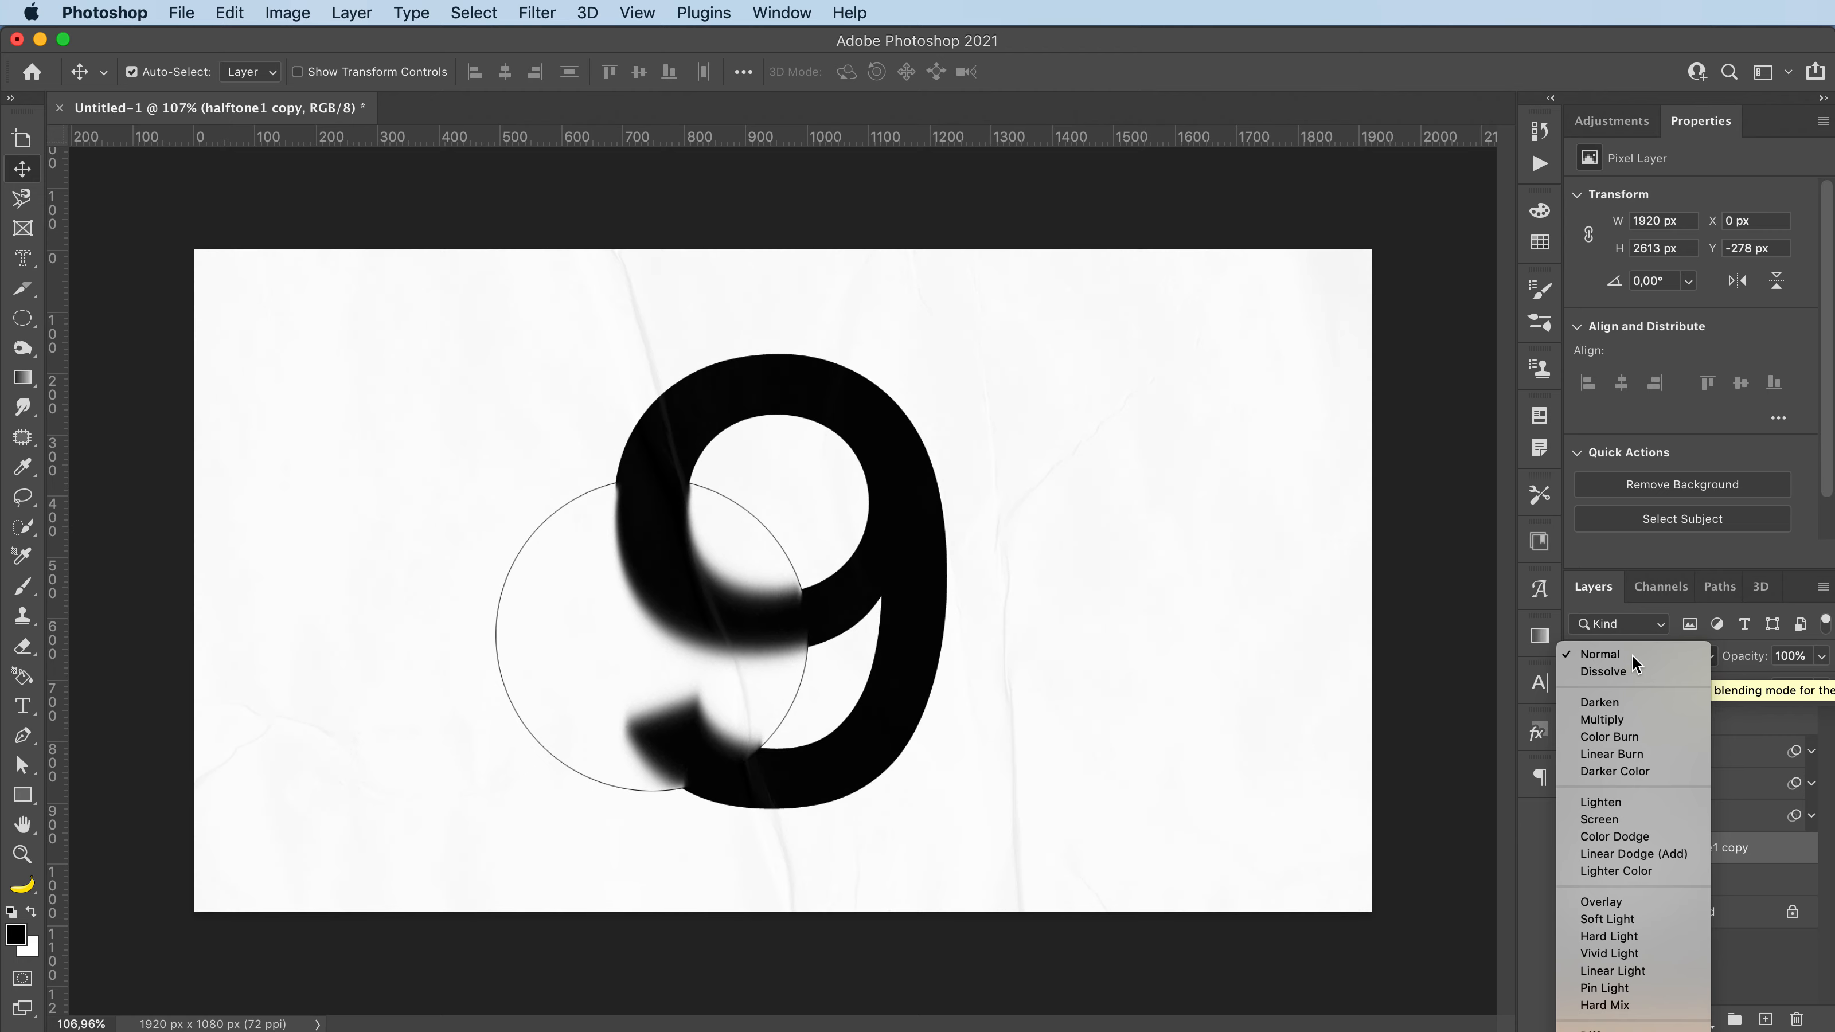
key(Down)
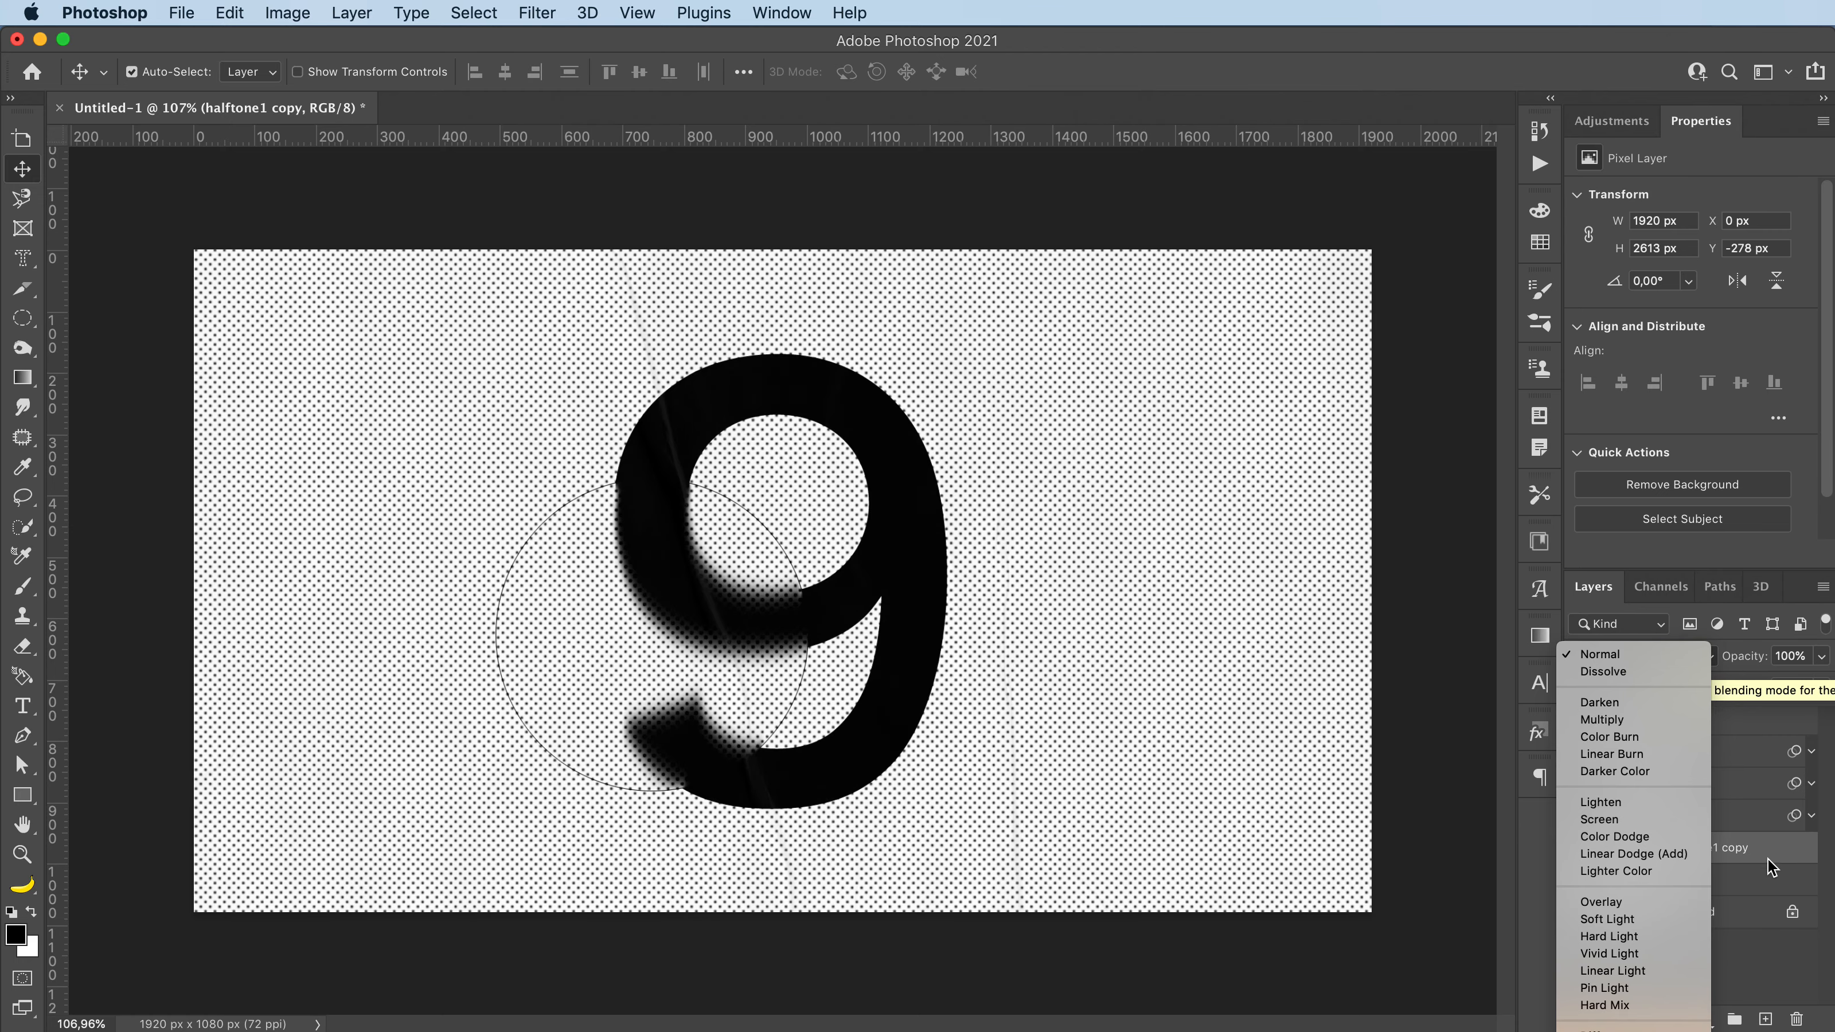
key(Return)
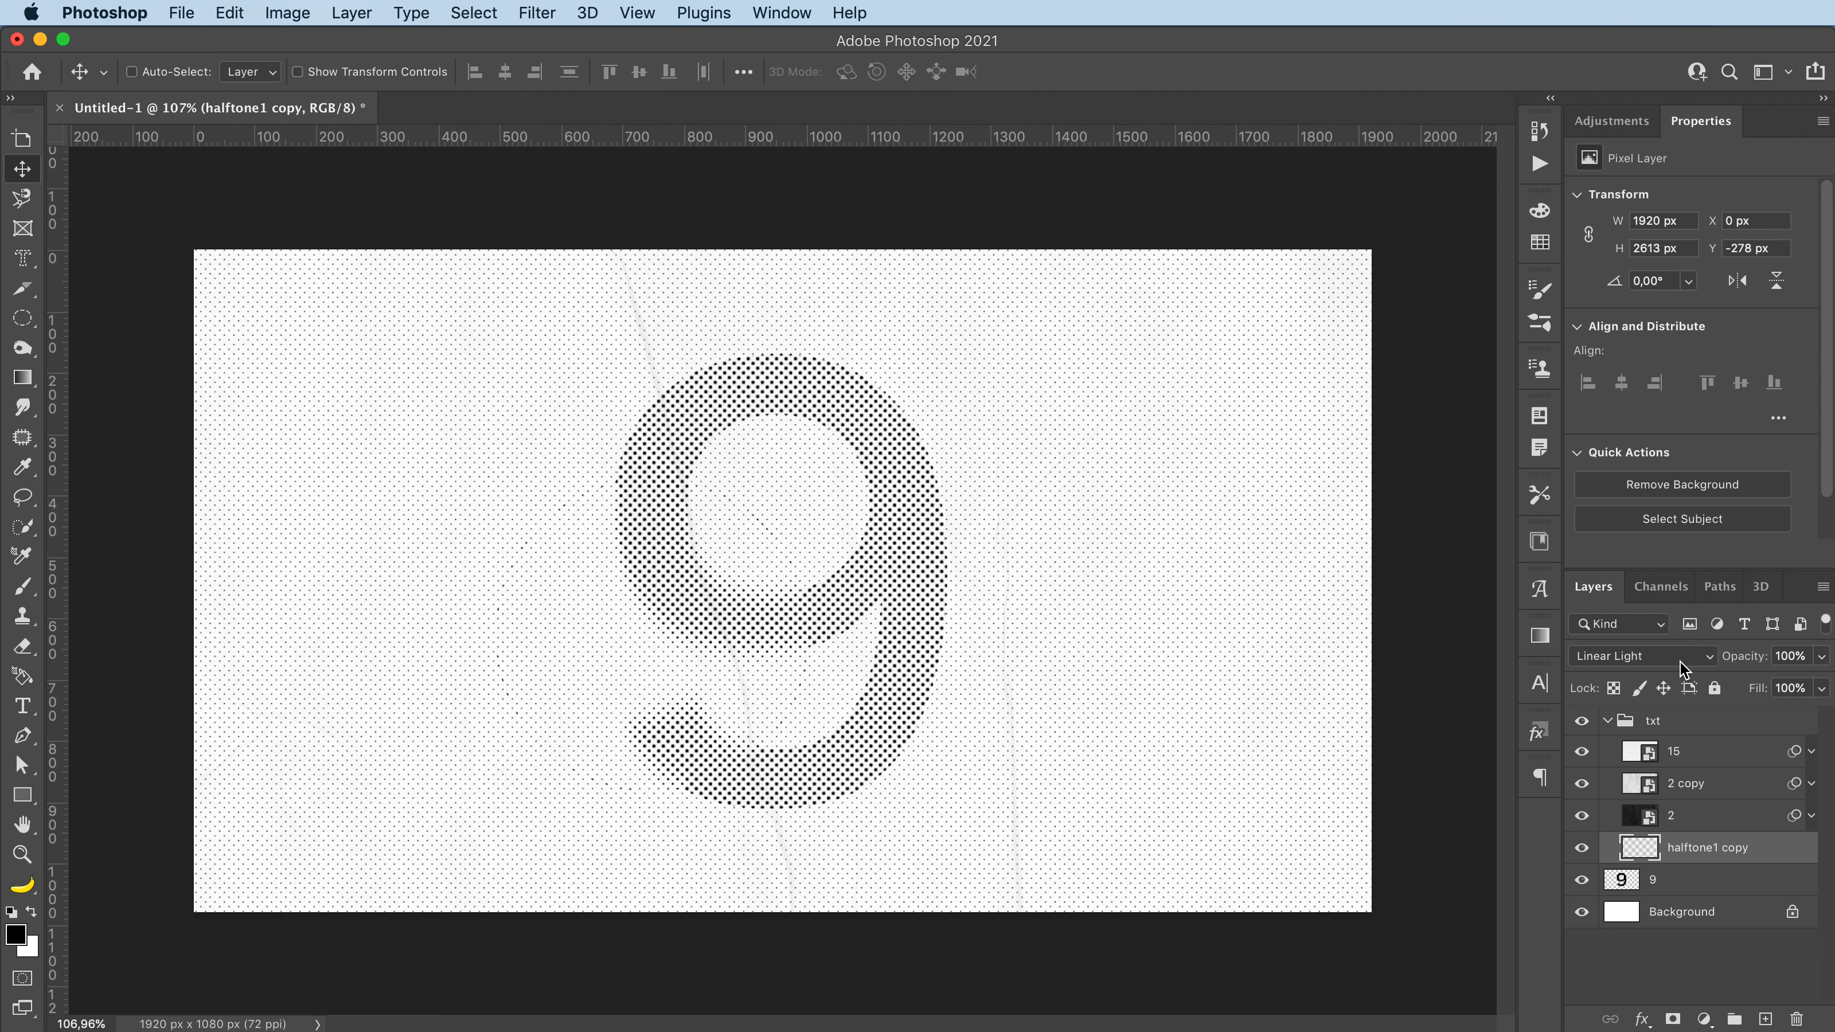
key(3)
key(shift+3)
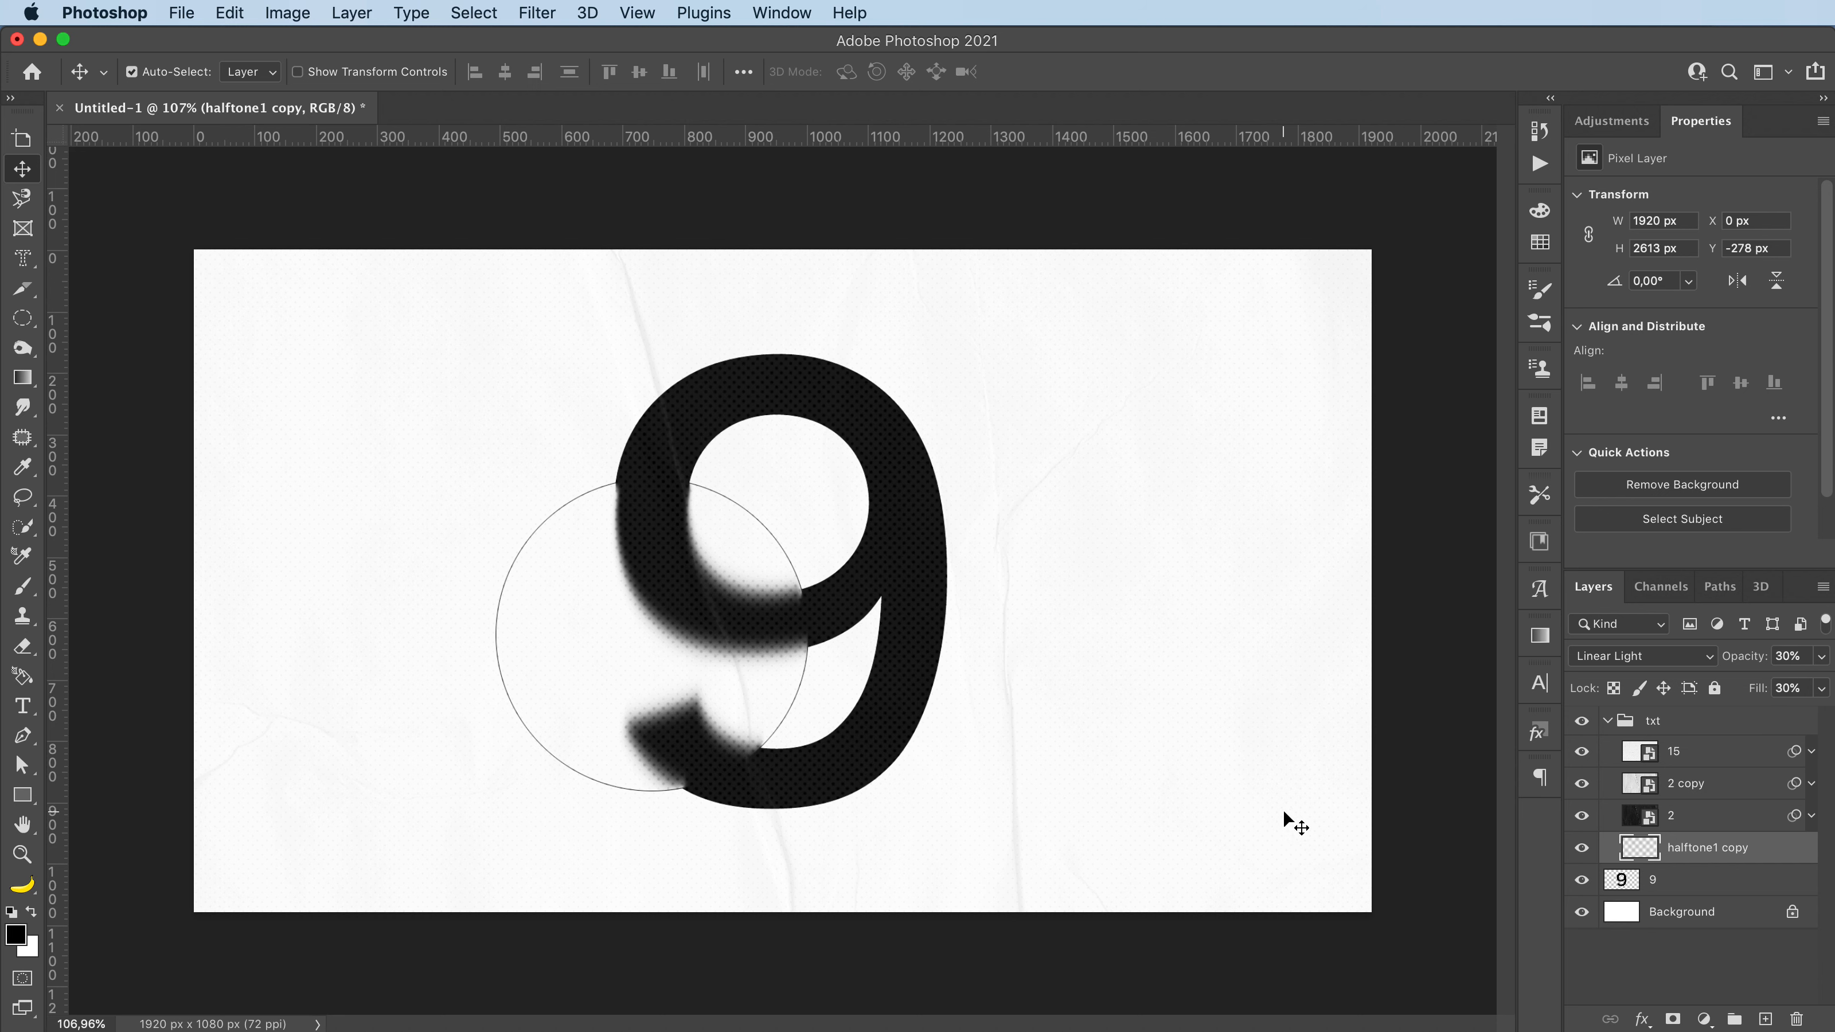
Step: Examine the blend settings of the 2, 2 copy and 15 texture layers, toggling layers 2 and 15 off and on to compare their effect
click(1690, 816)
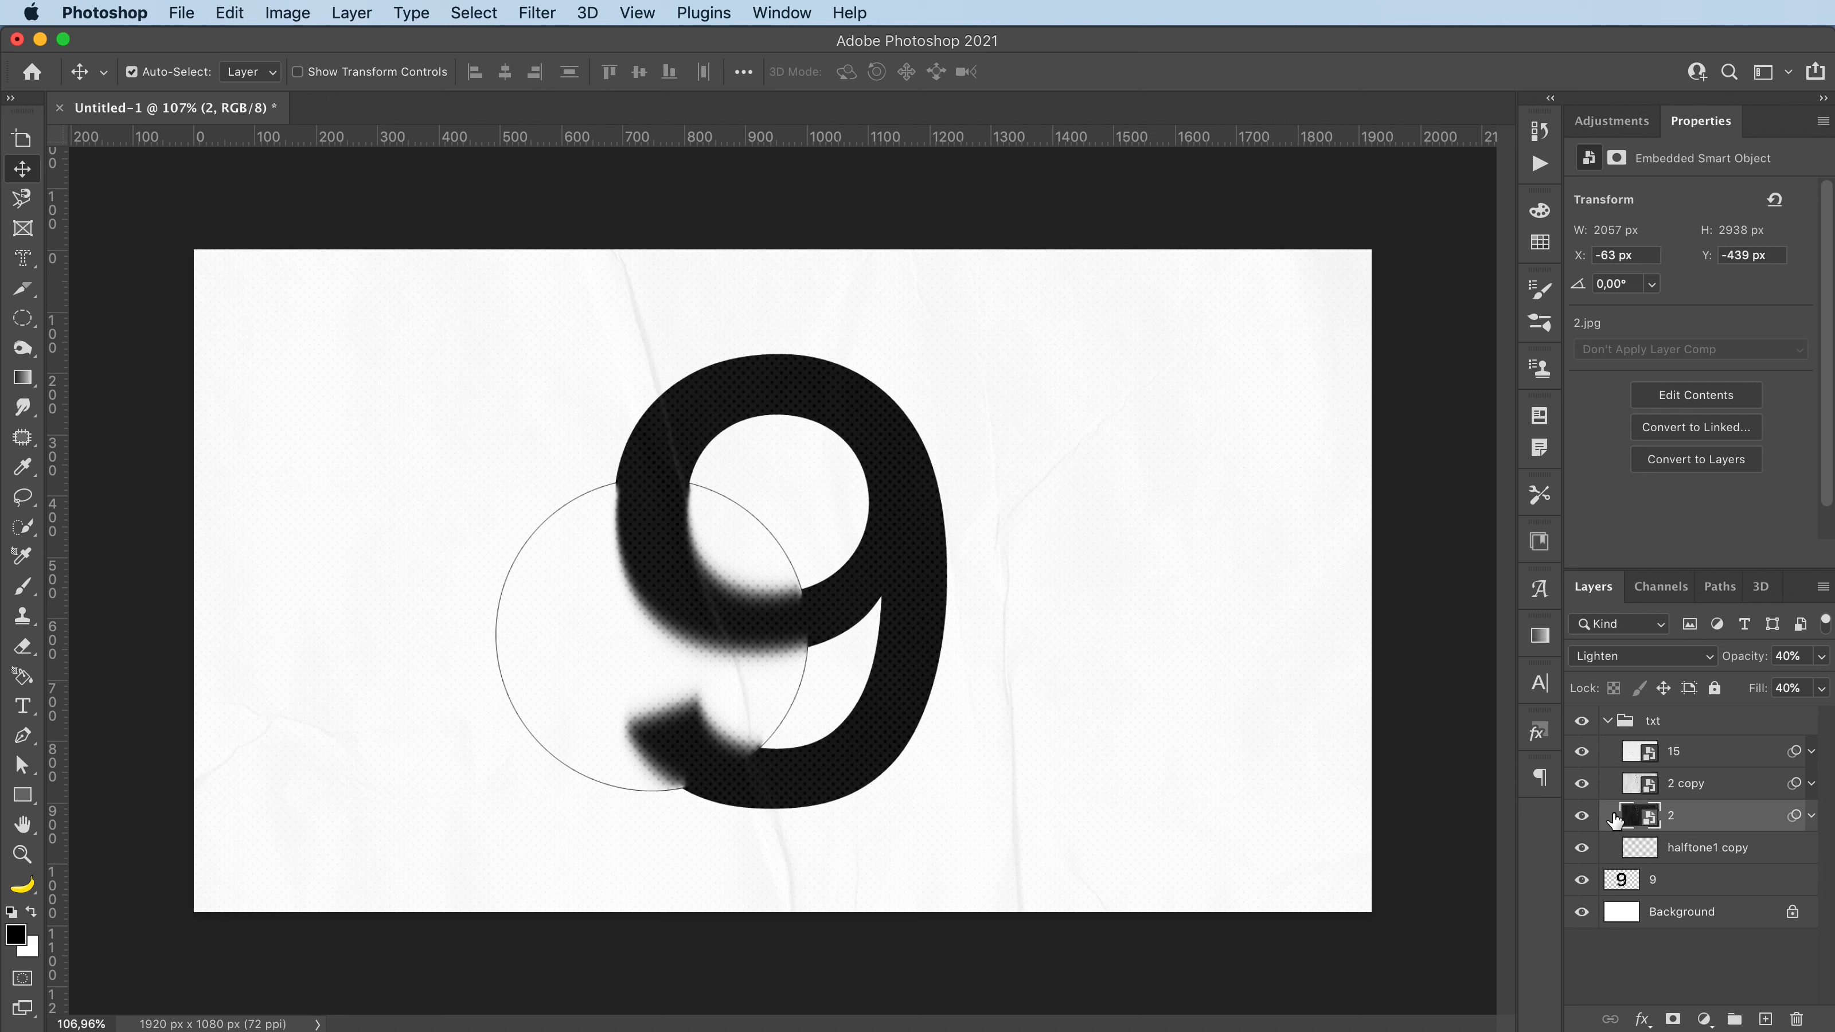
click(1582, 816)
click(1582, 816)
click(1732, 788)
click(1731, 830)
click(1683, 795)
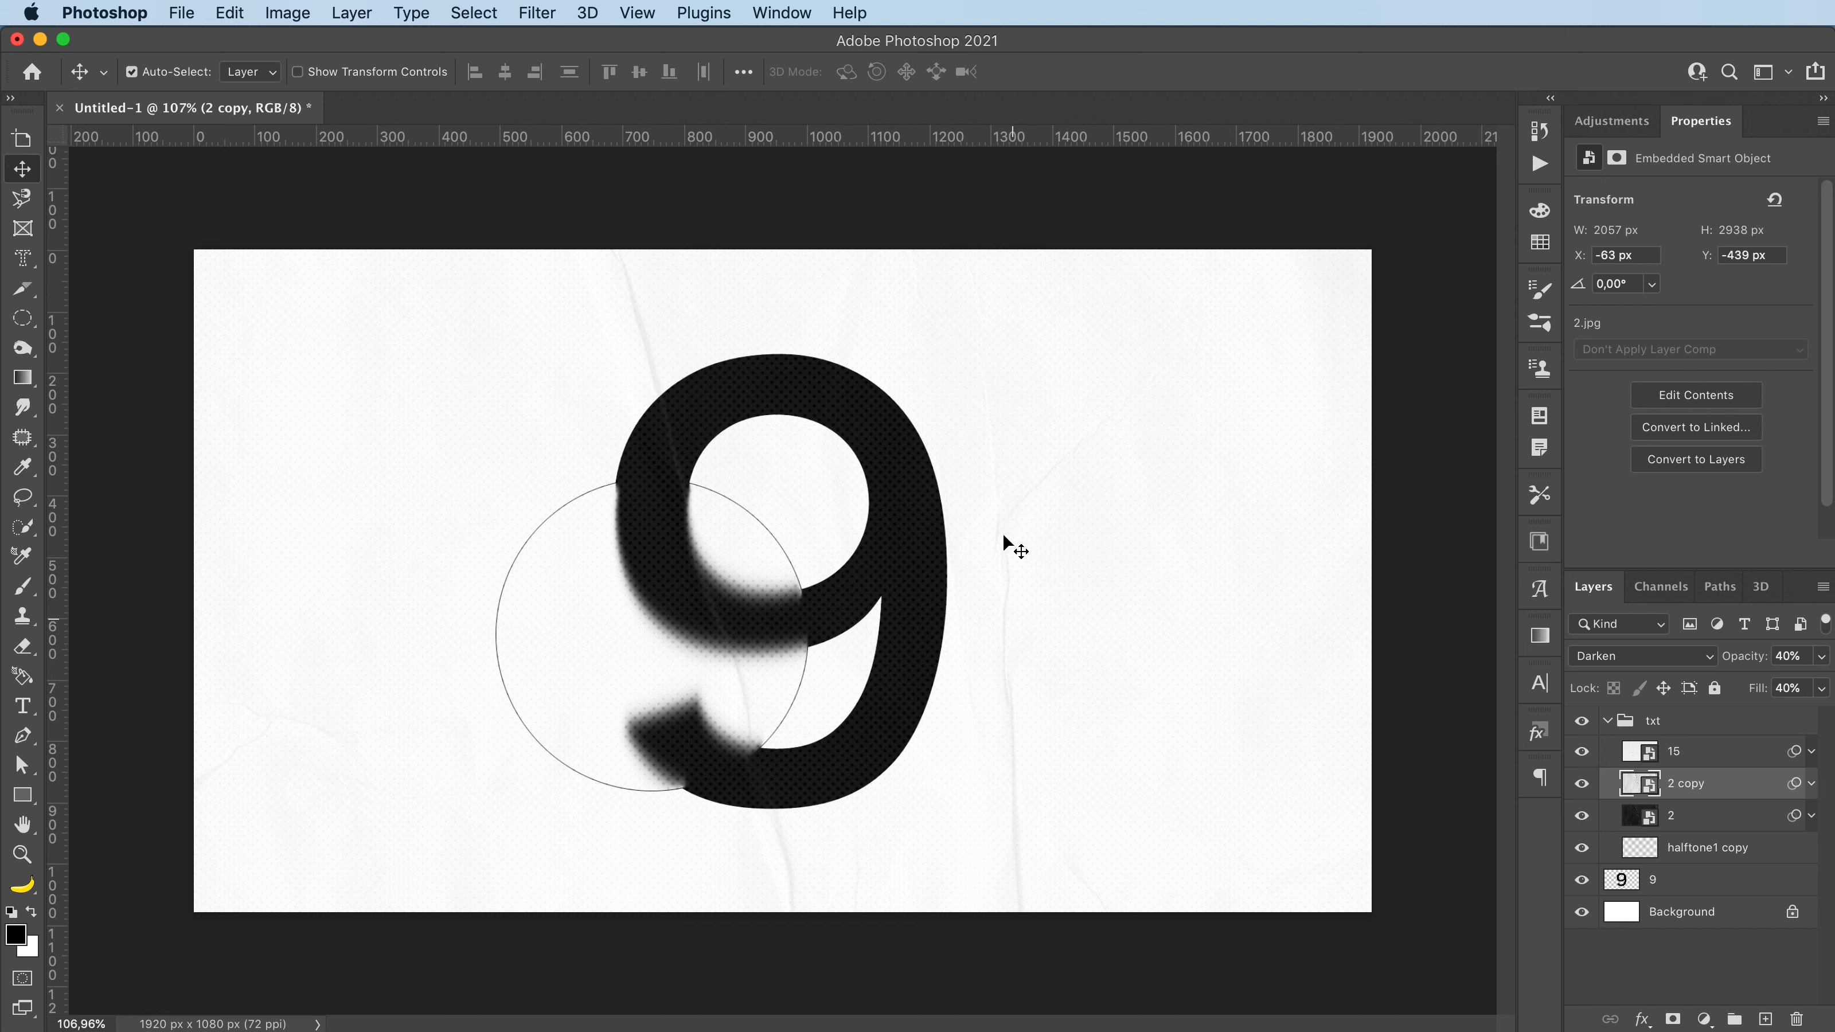
click(1705, 755)
click(1582, 752)
click(1582, 752)
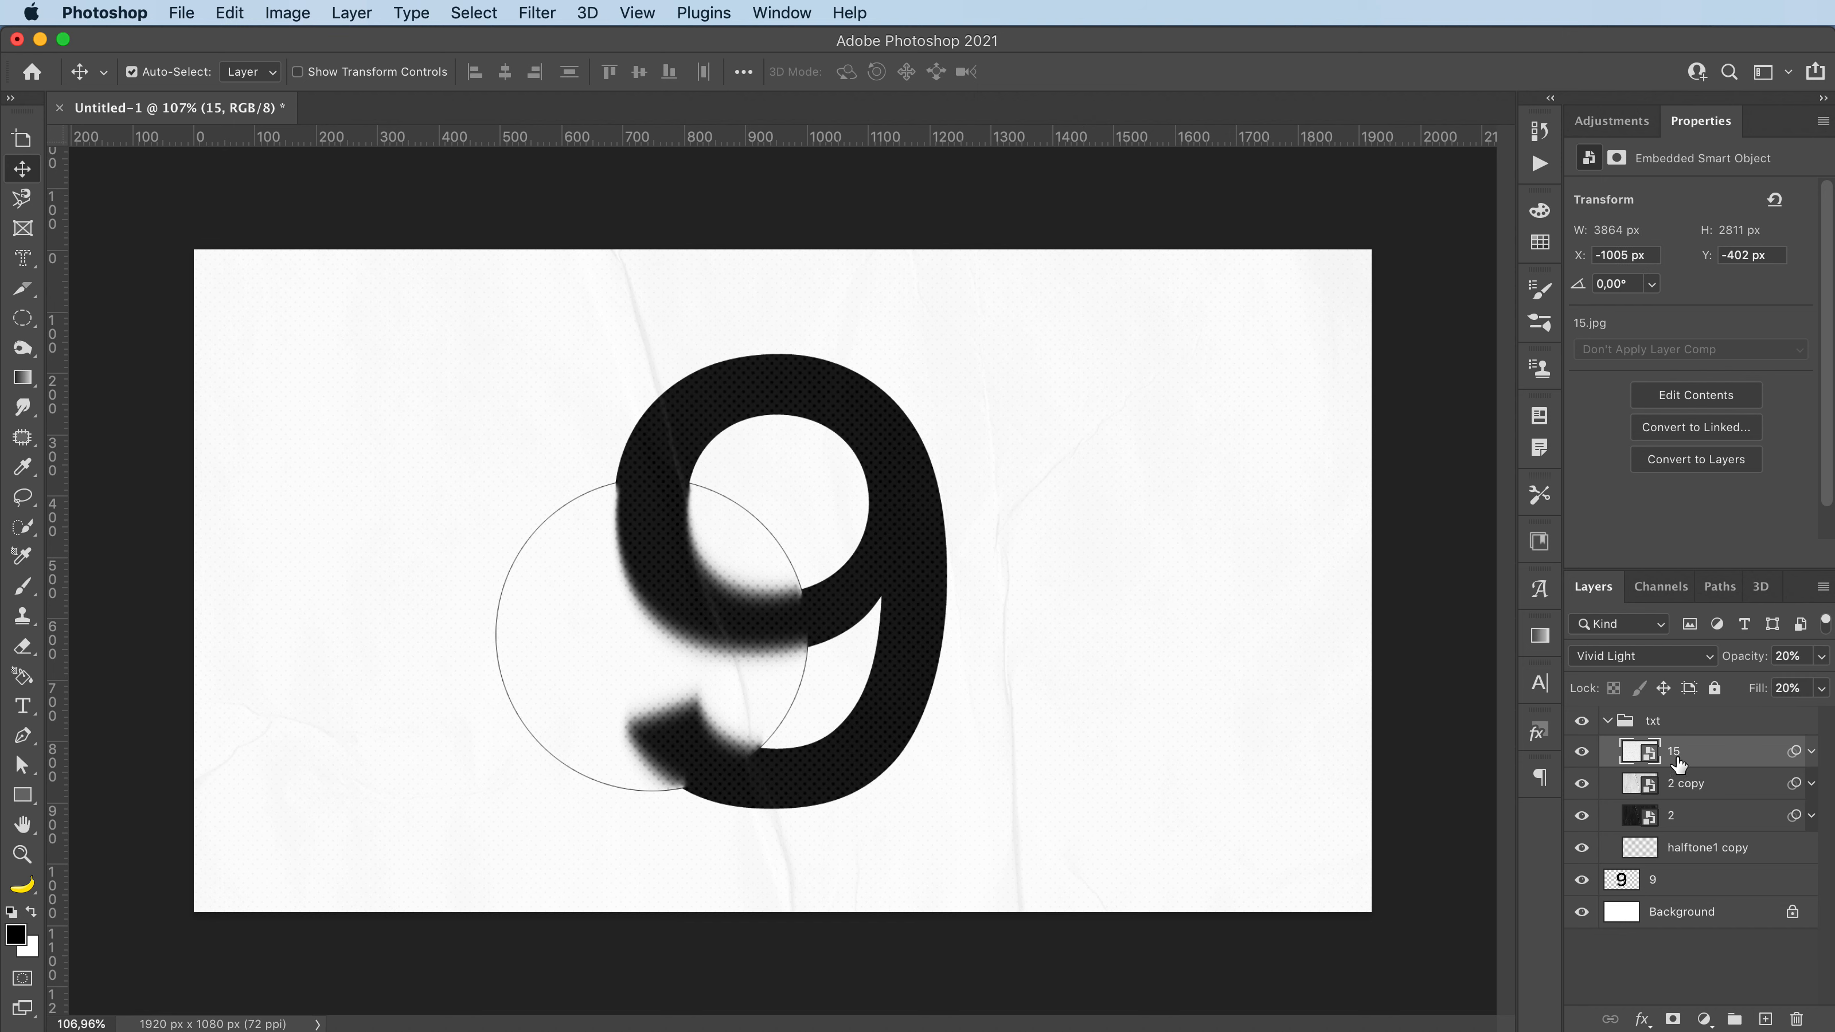
Step: Set the 15 texture layer to Normal blend mode with 100% opacity and 100% fill
click(1634, 655)
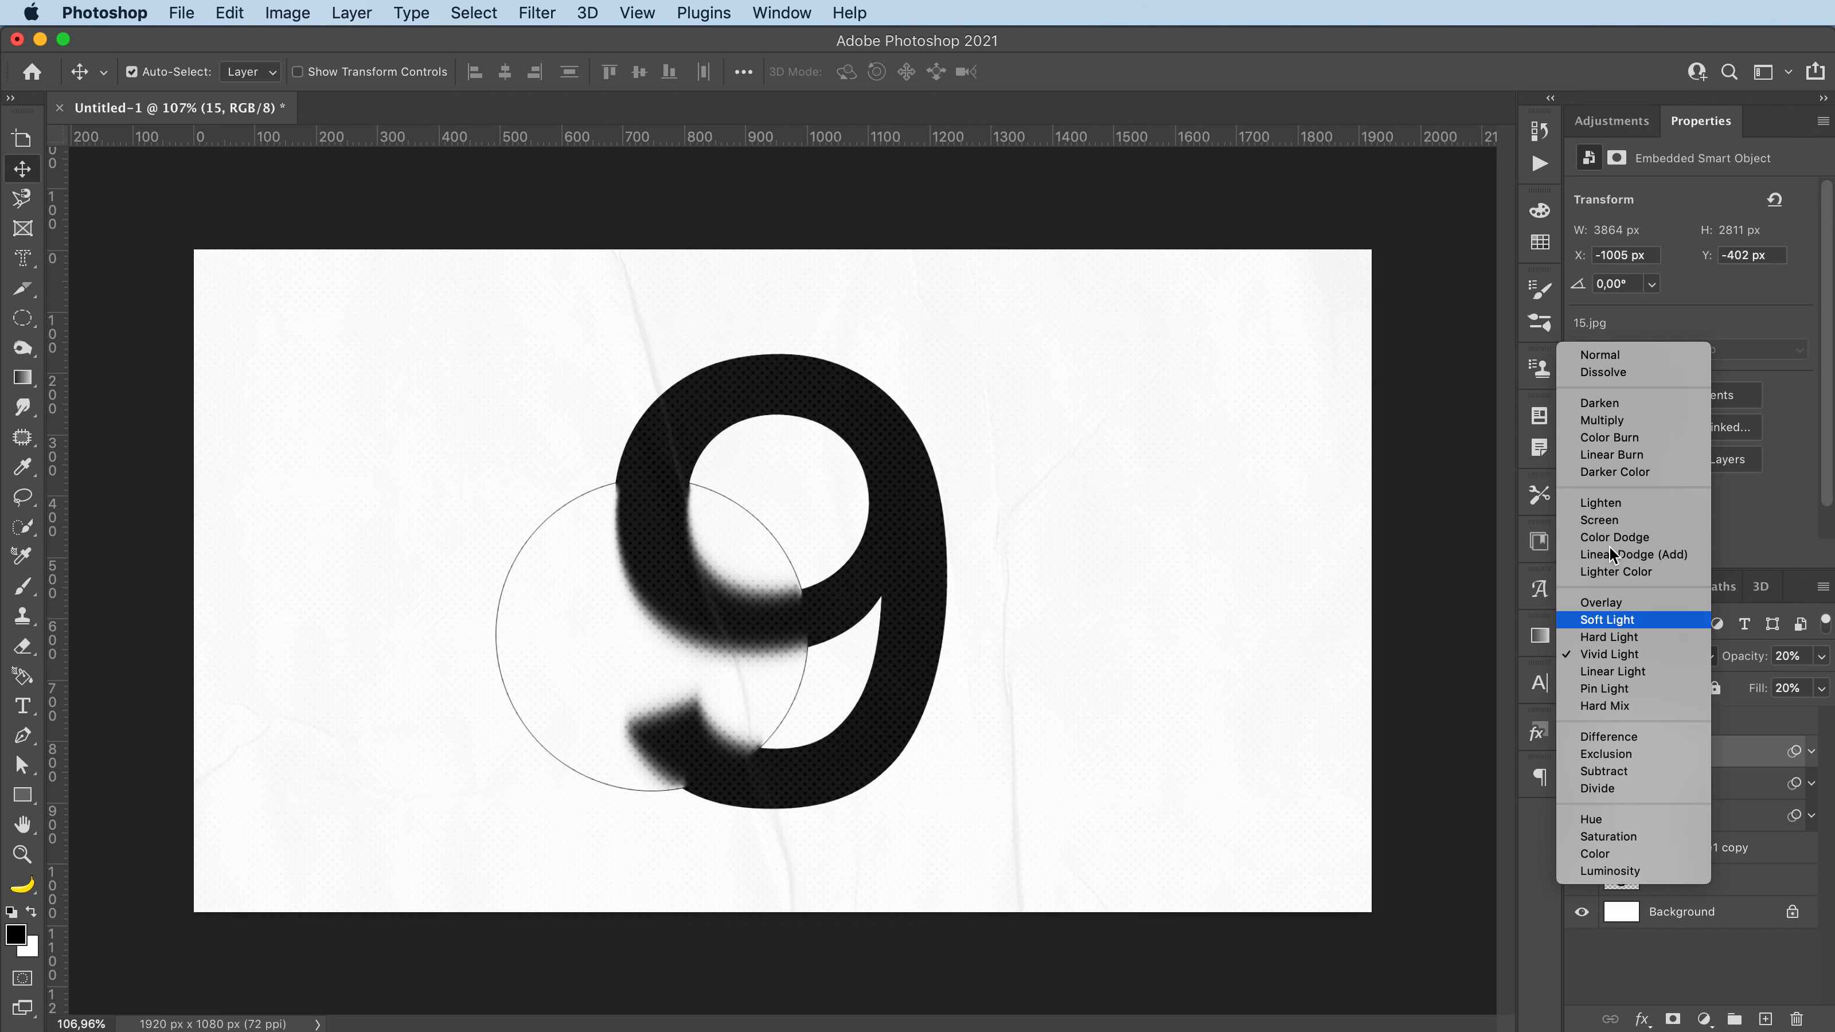
click(1600, 356)
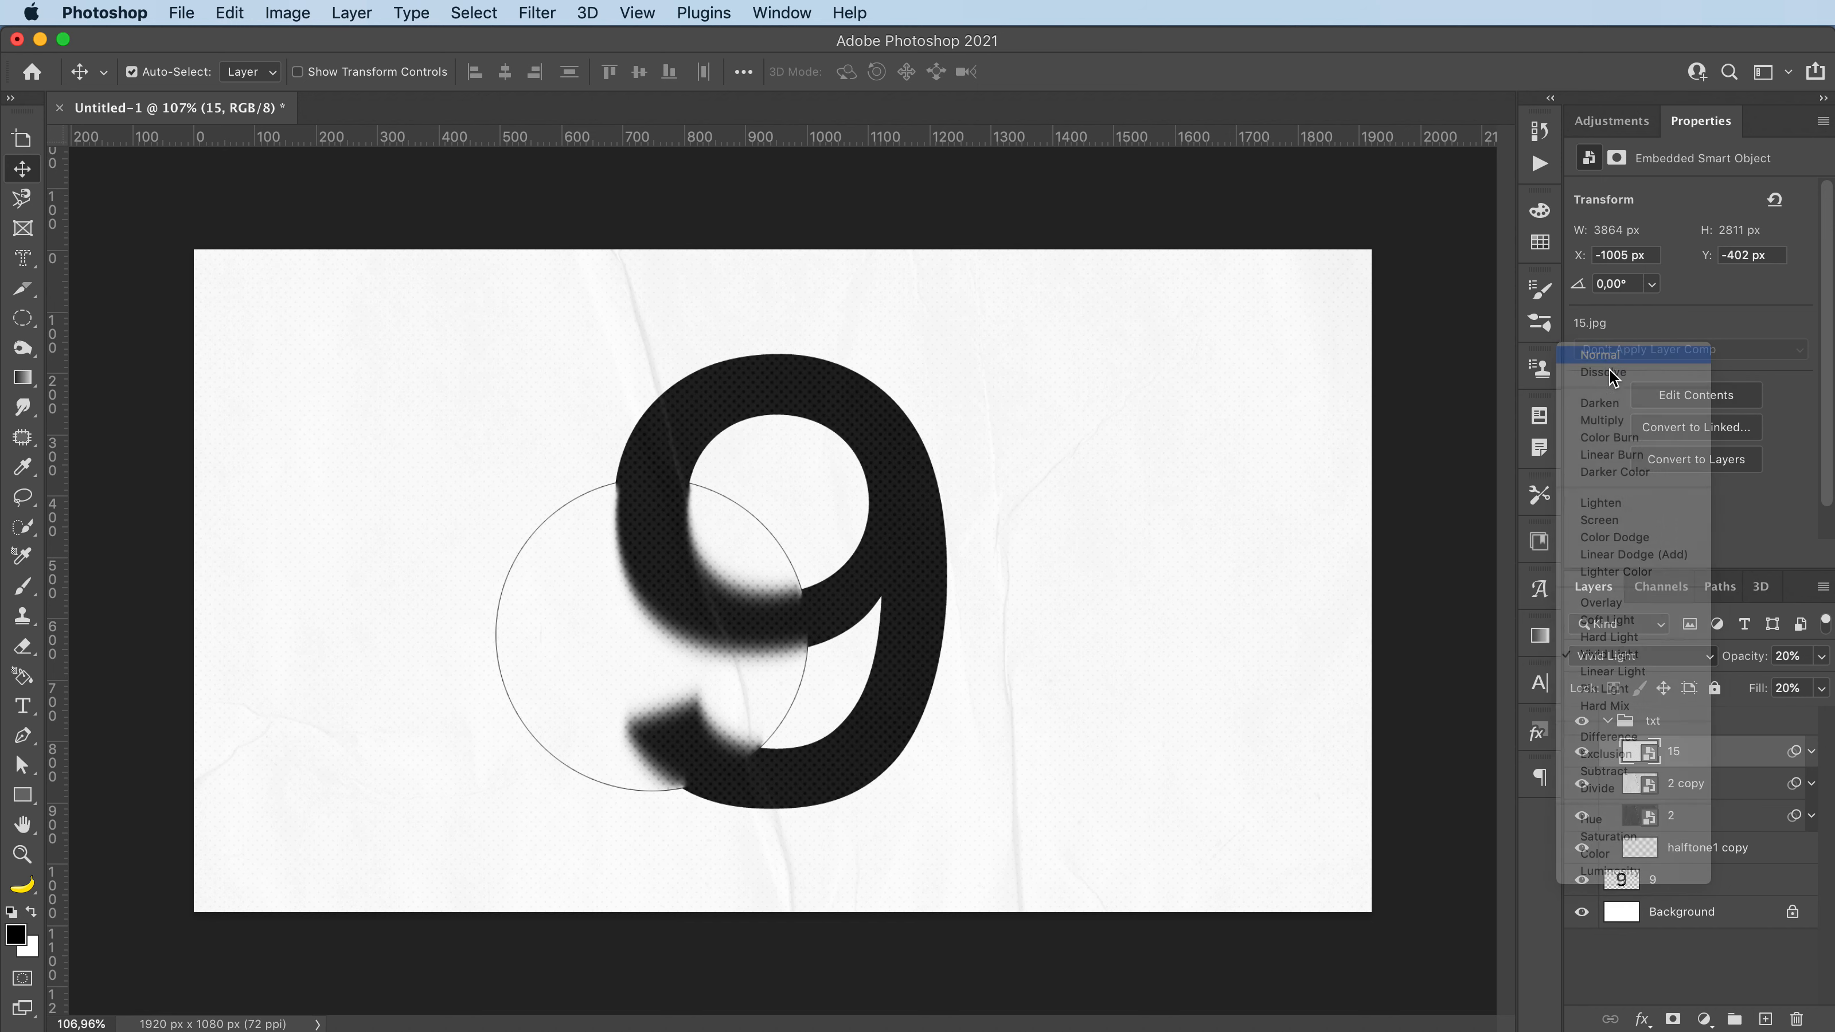
click(1820, 665)
click(1818, 684)
click(1747, 765)
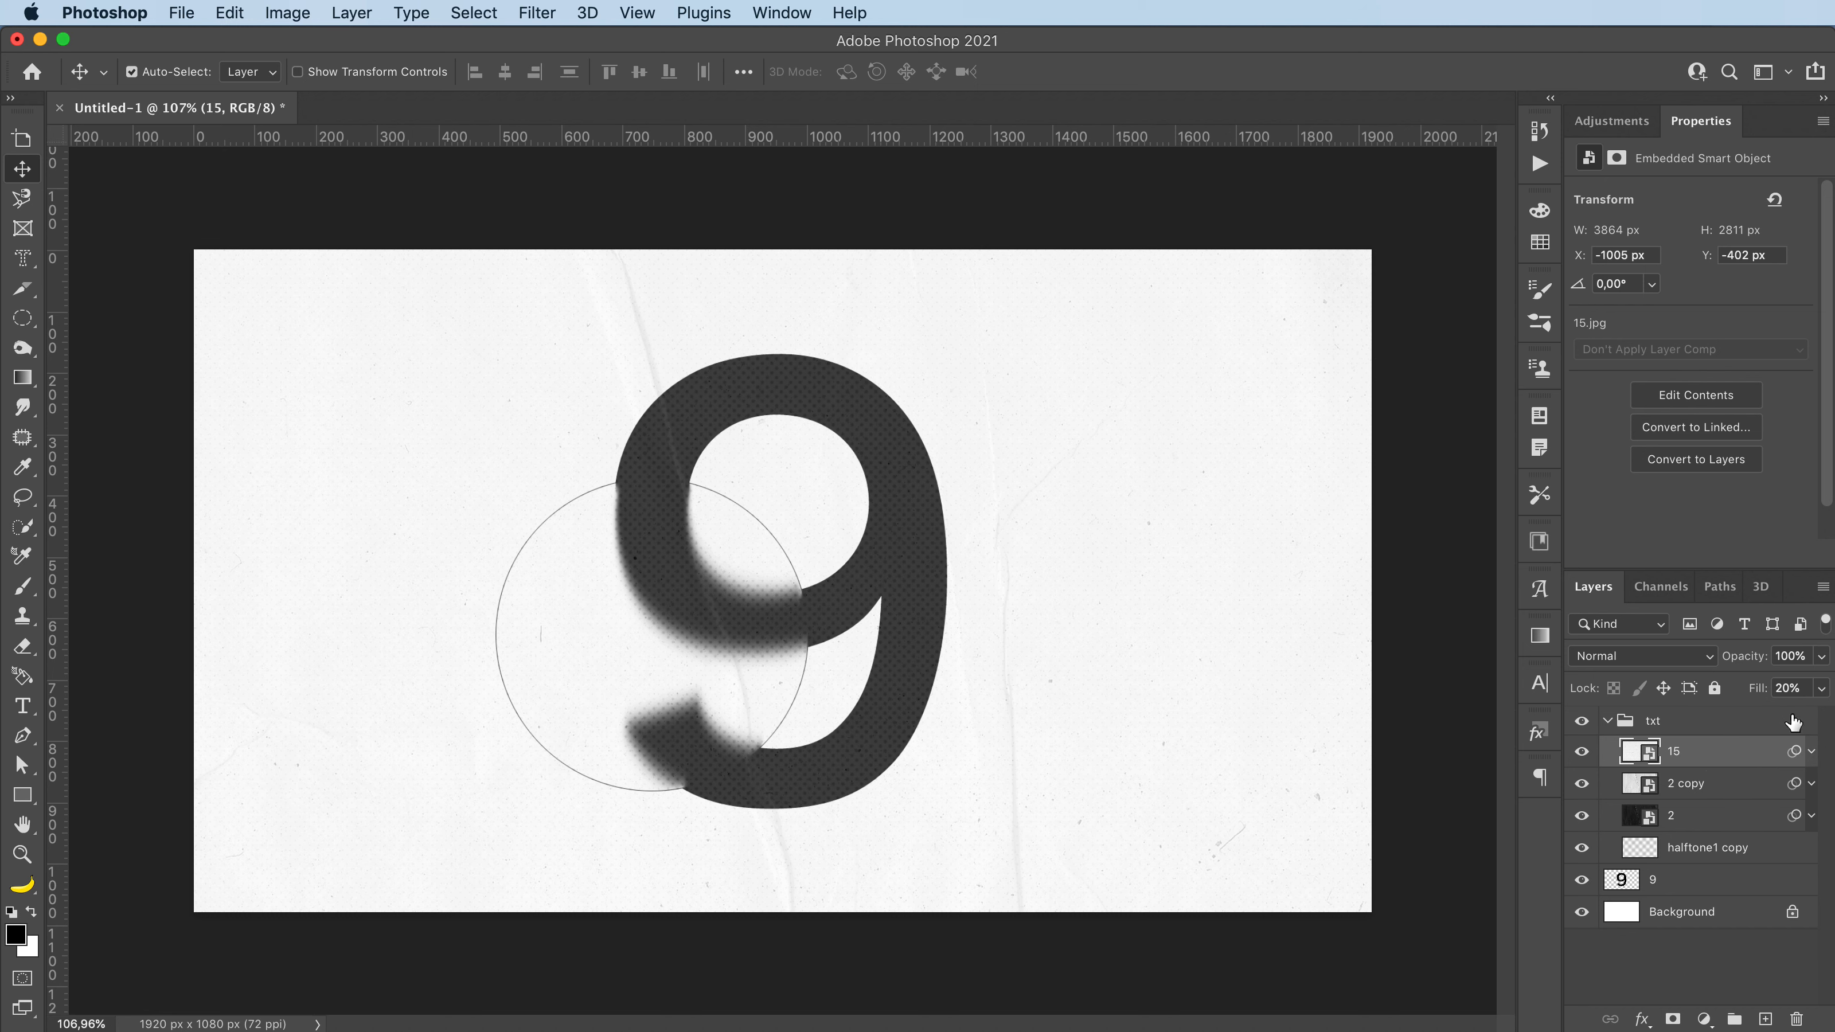
click(1821, 690)
drag(1770, 715, 1832, 717)
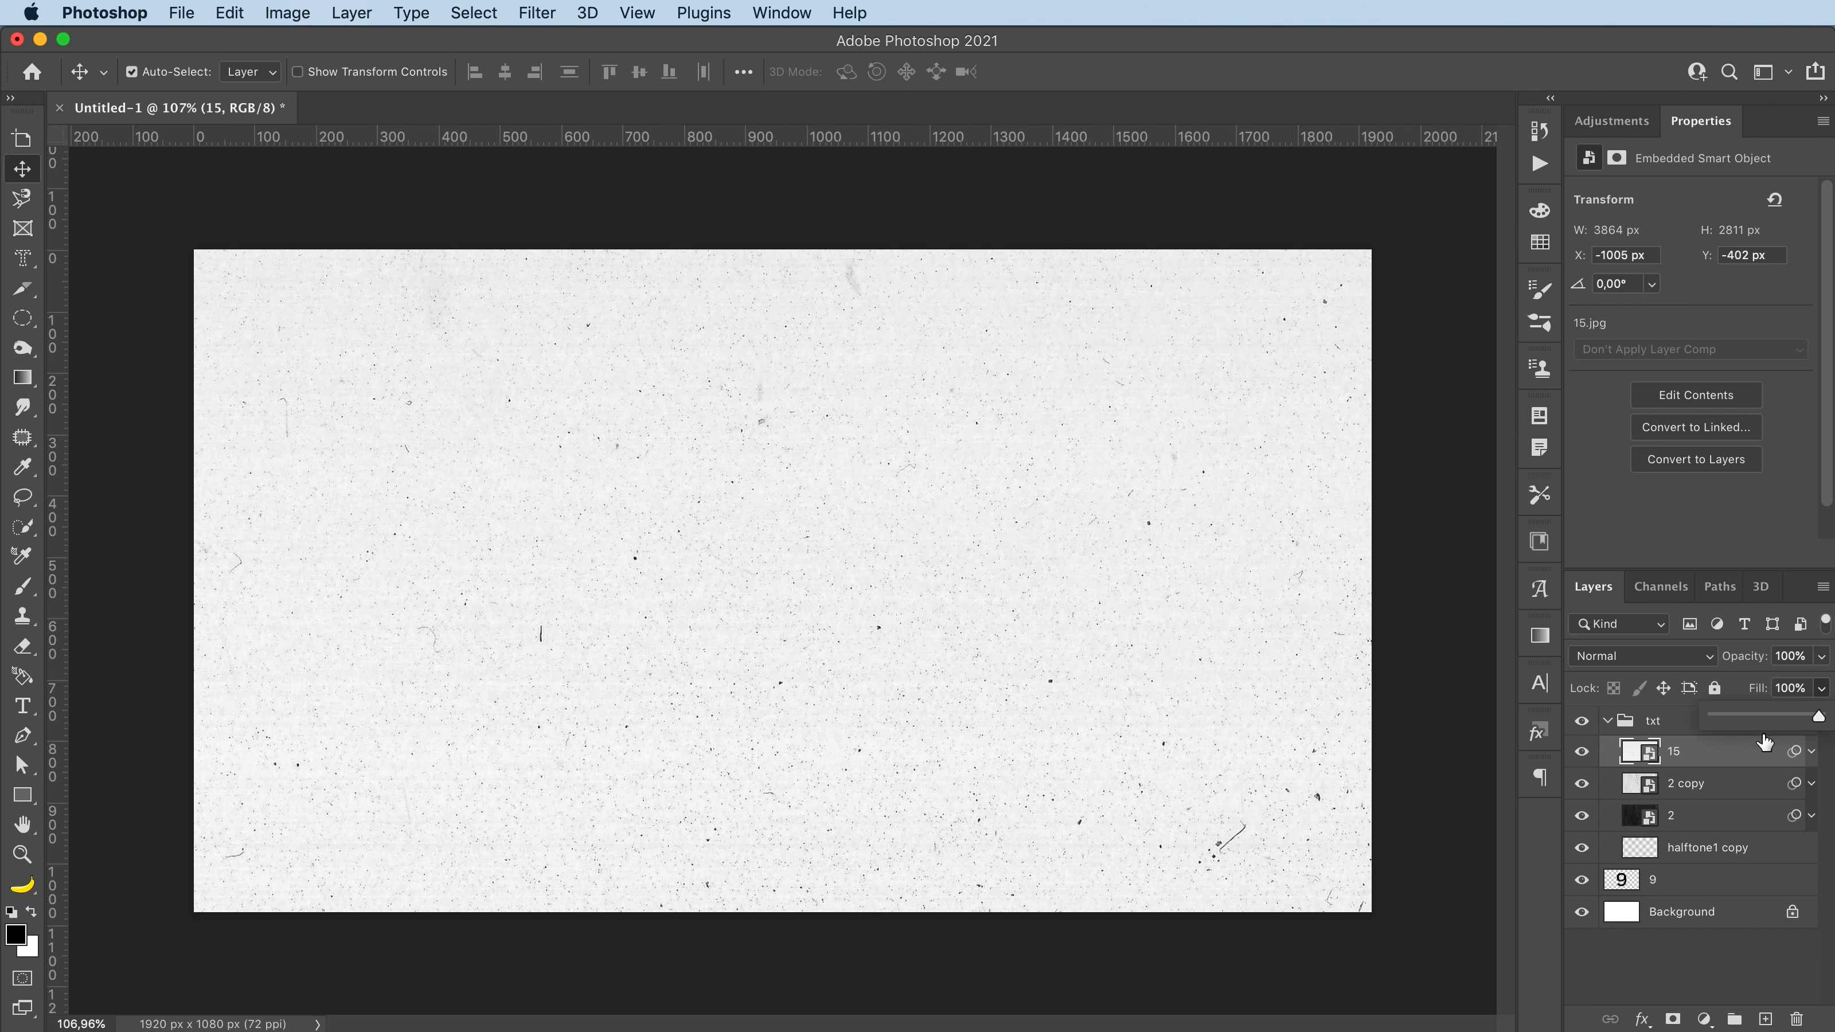
click(1703, 761)
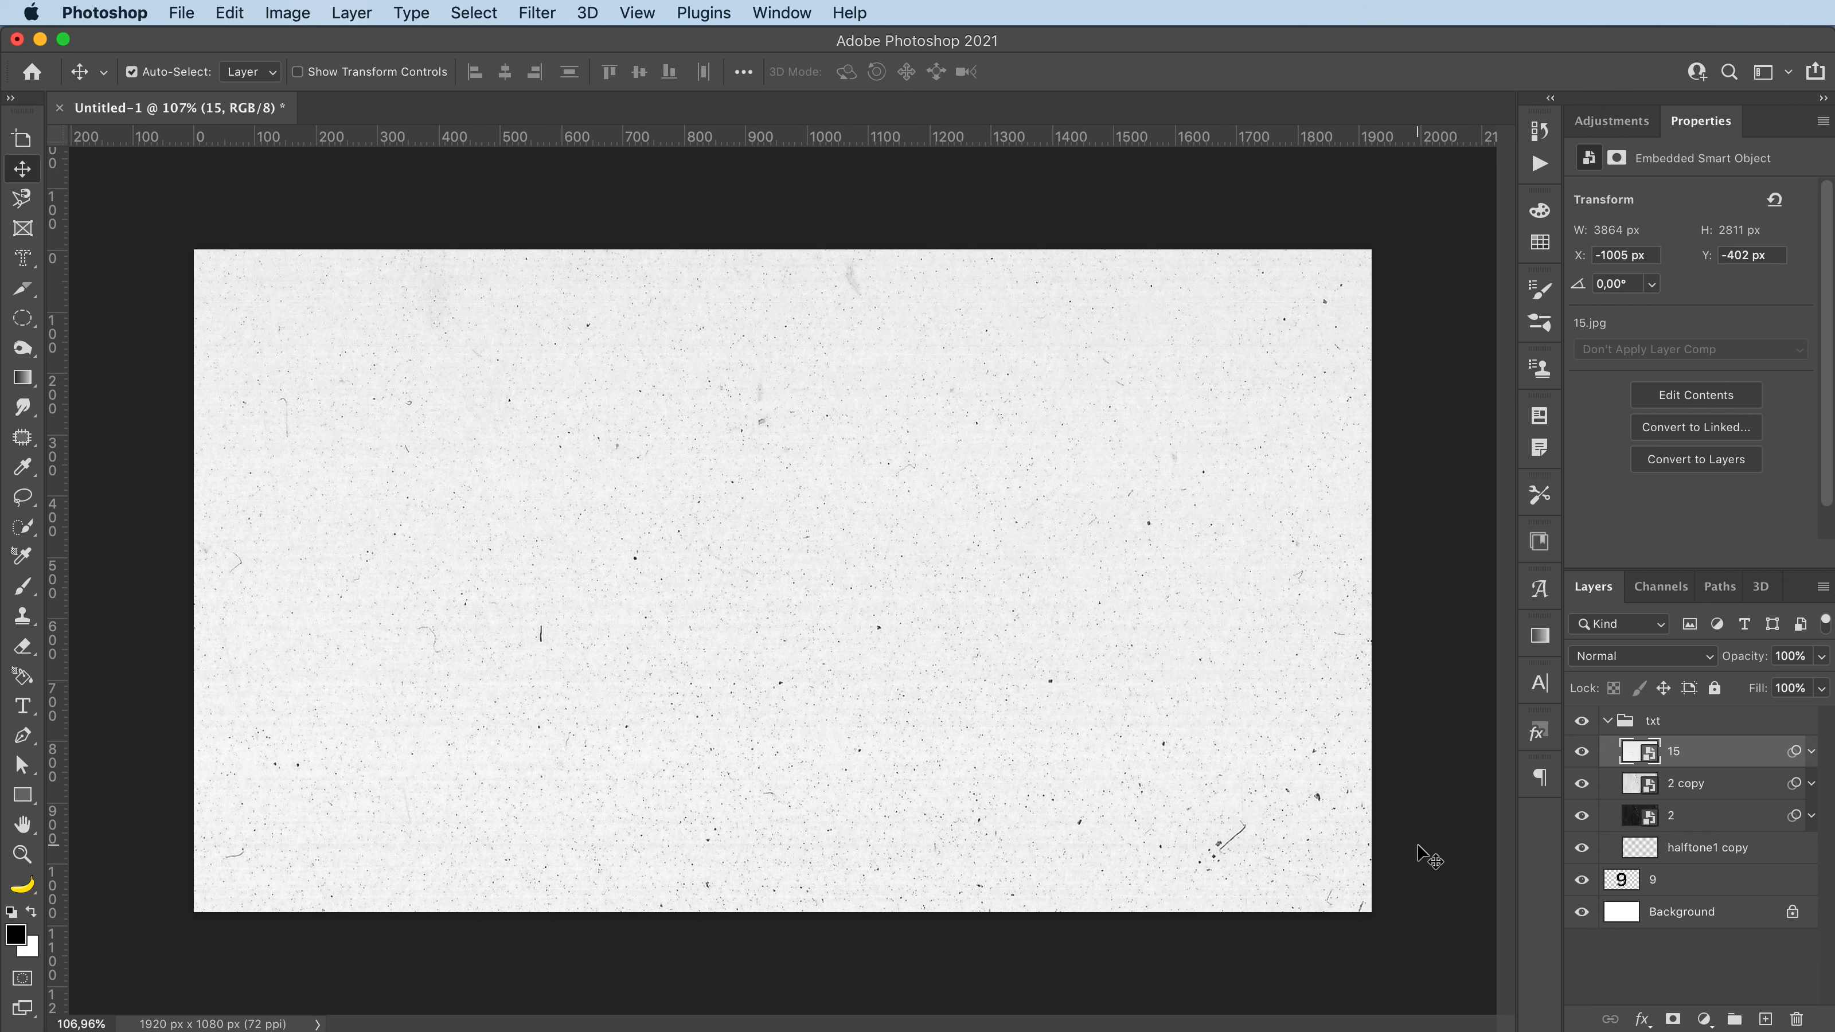
Step: Change the 15 texture layer's blend mode to Color Burn and collapse the txt group
click(1665, 658)
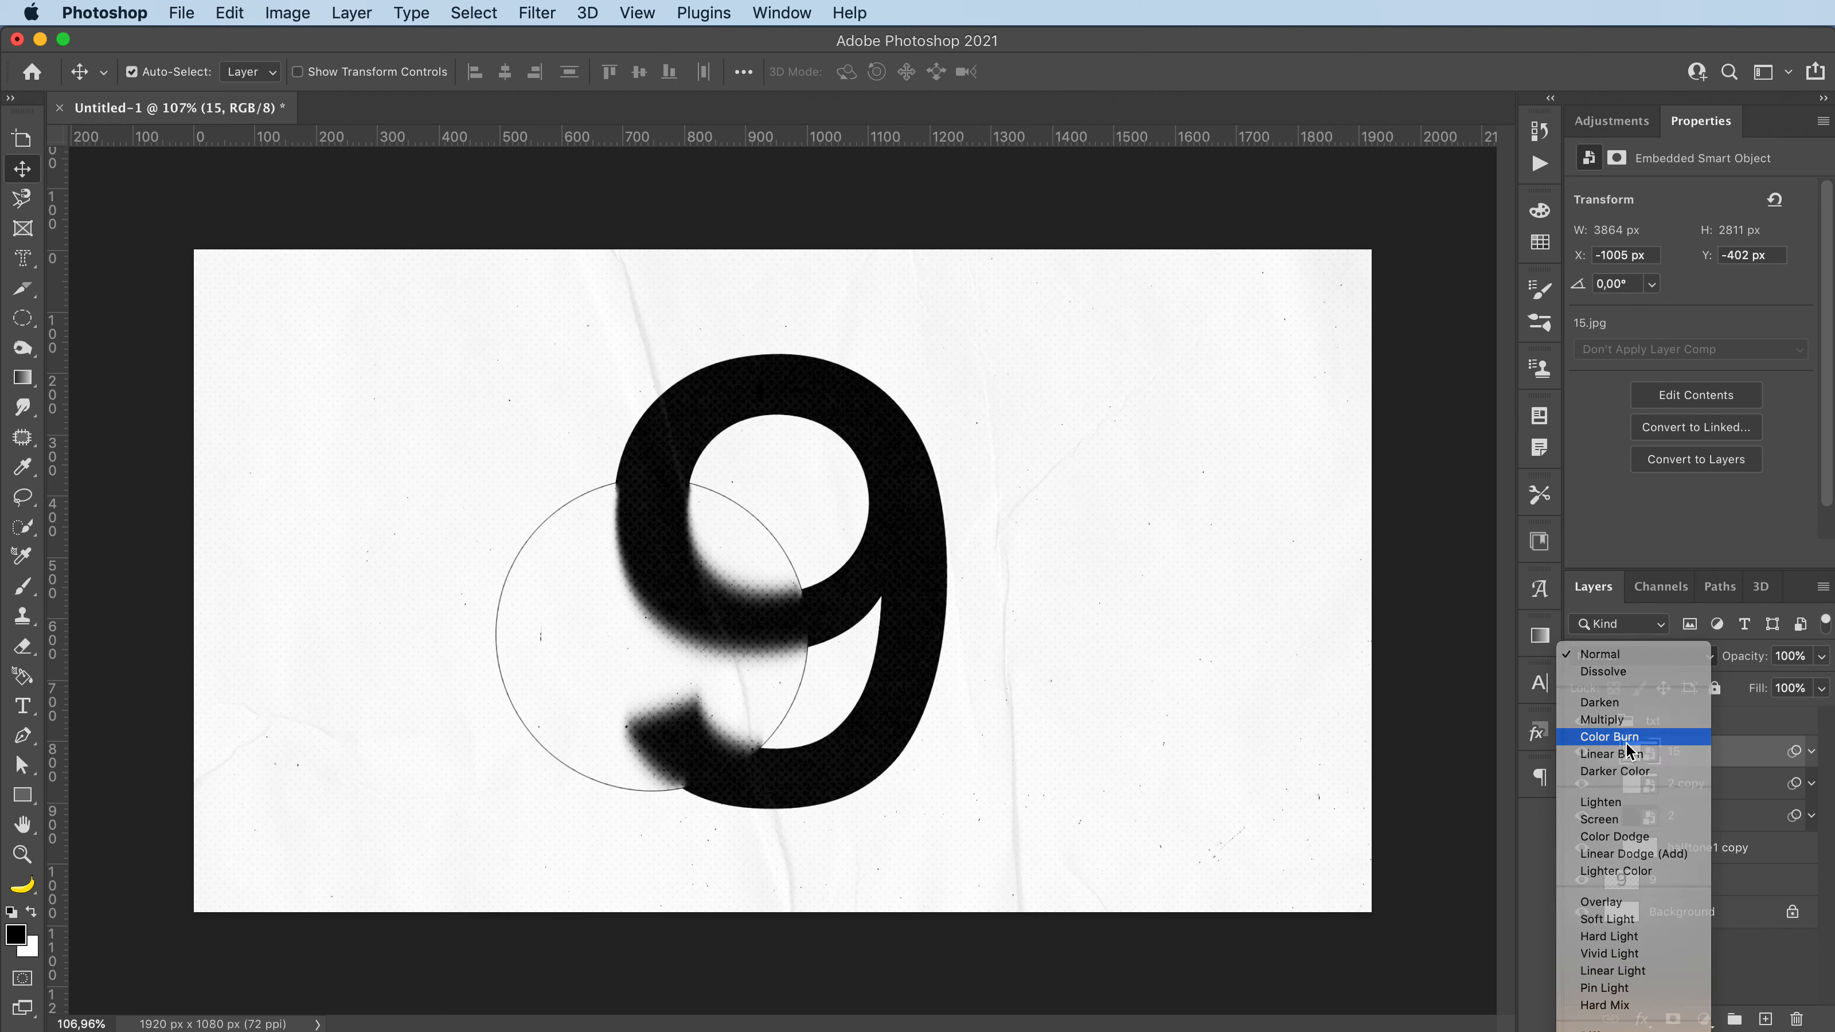
click(1627, 739)
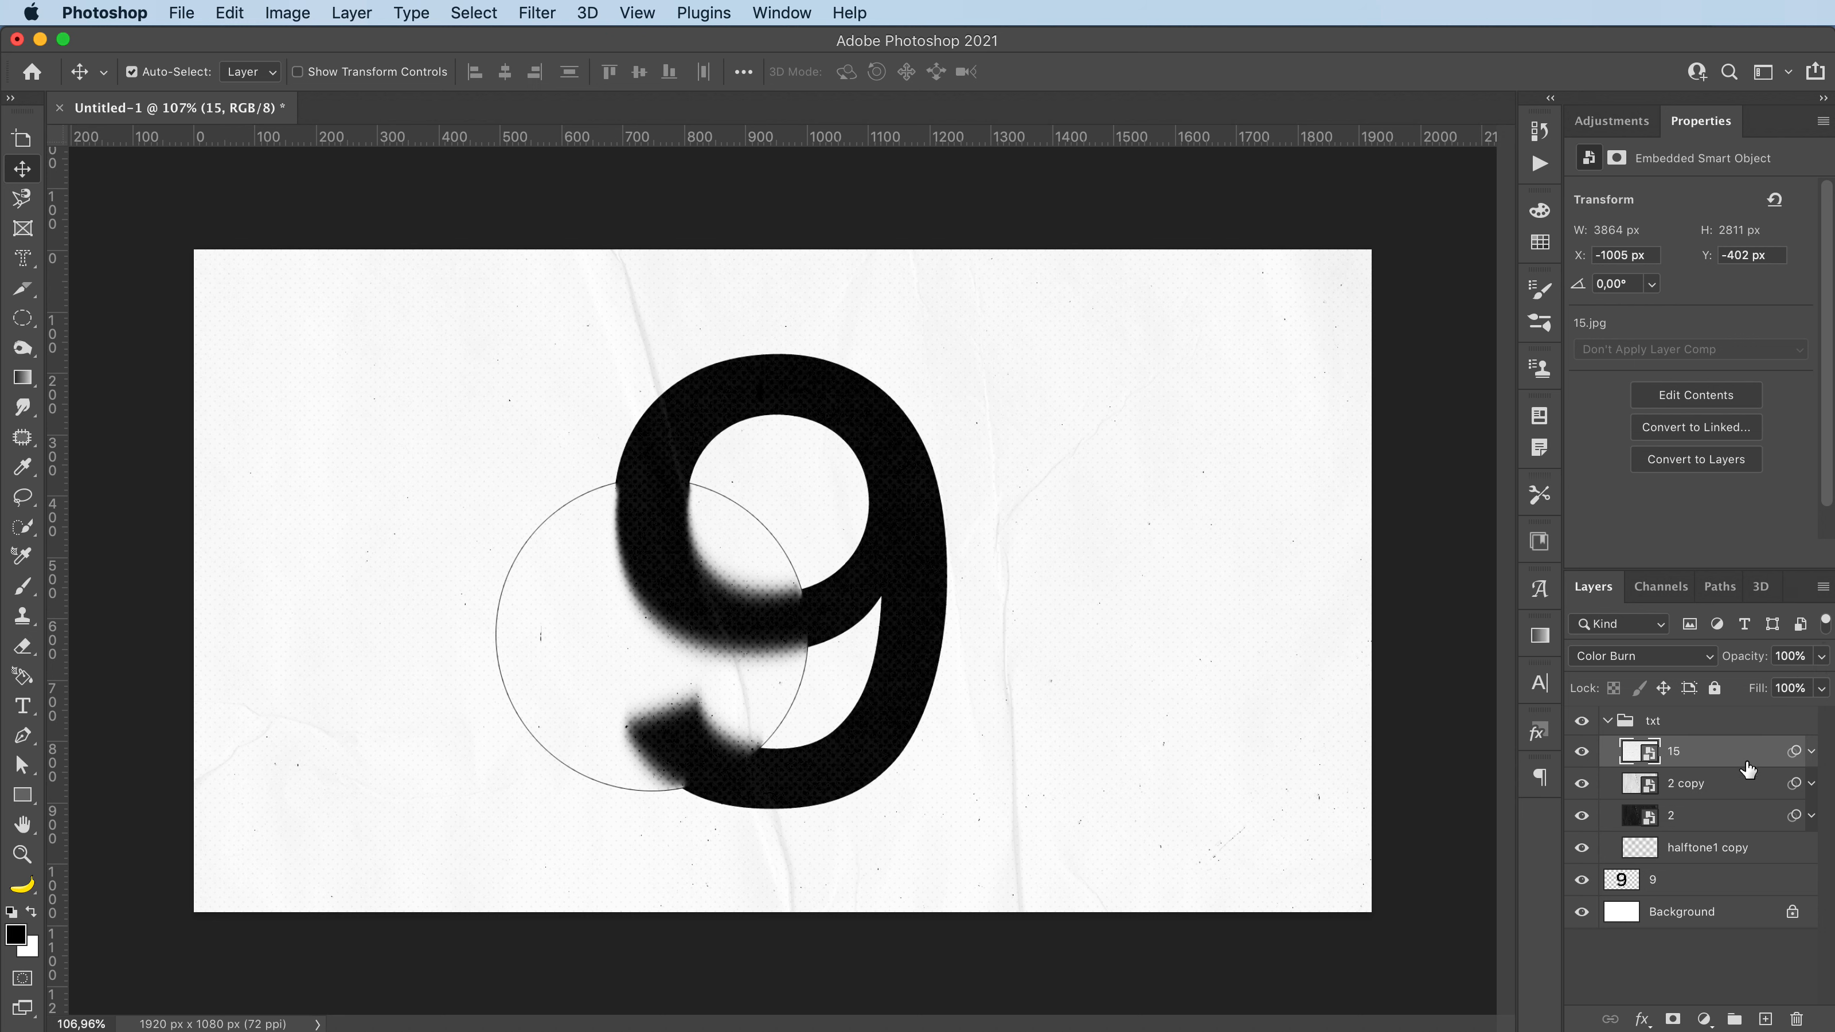
click(1608, 721)
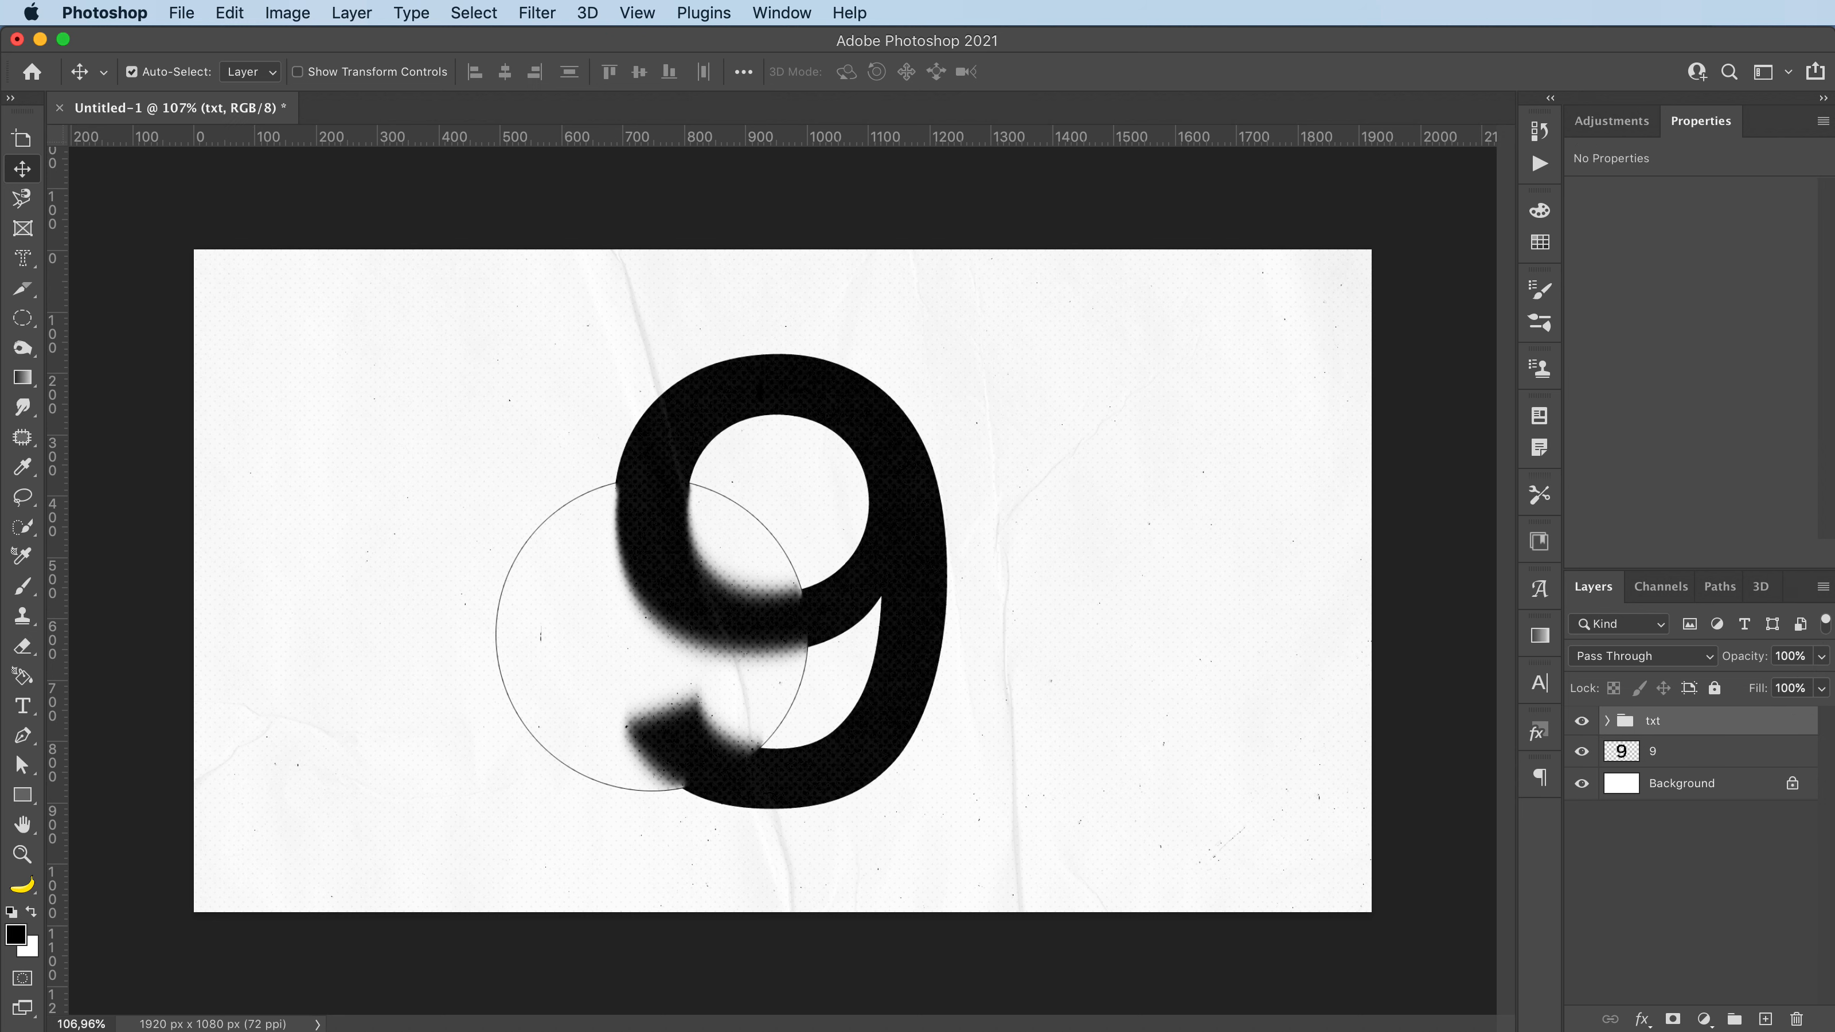